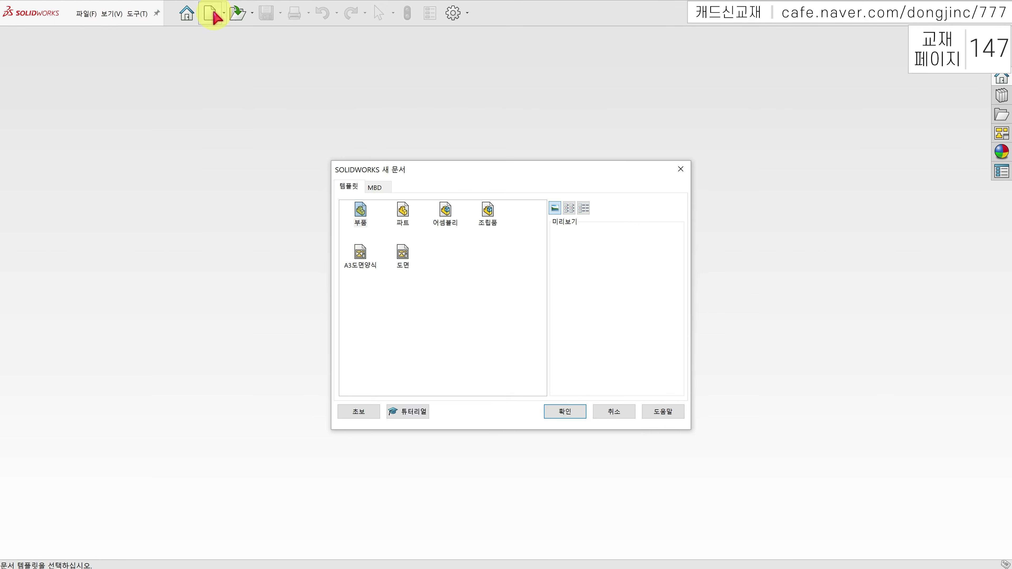
Create a drawing from the A3도면양식 template and delete its sheet format 시트 형식1
double_click(359, 255)
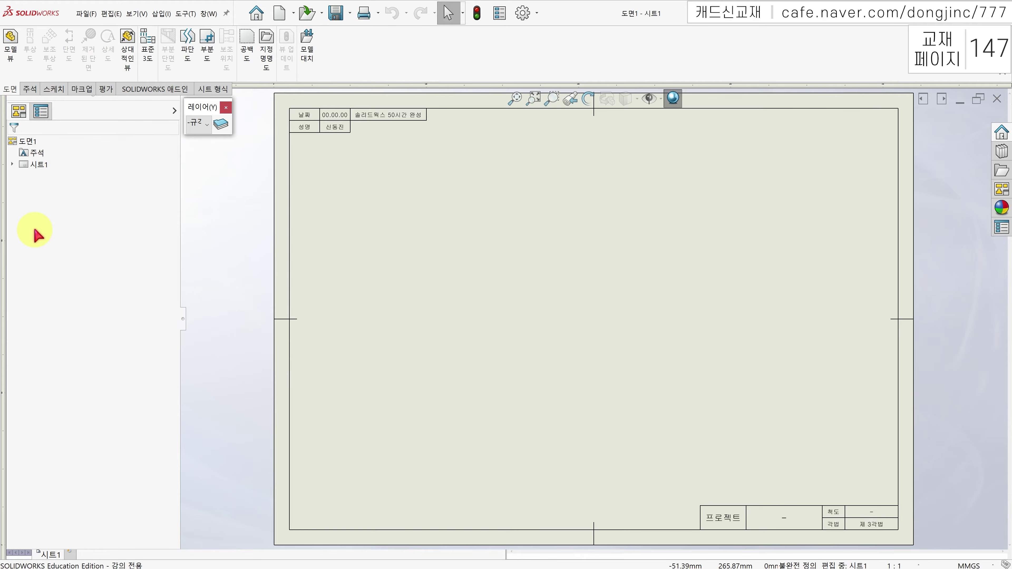
click(13, 164)
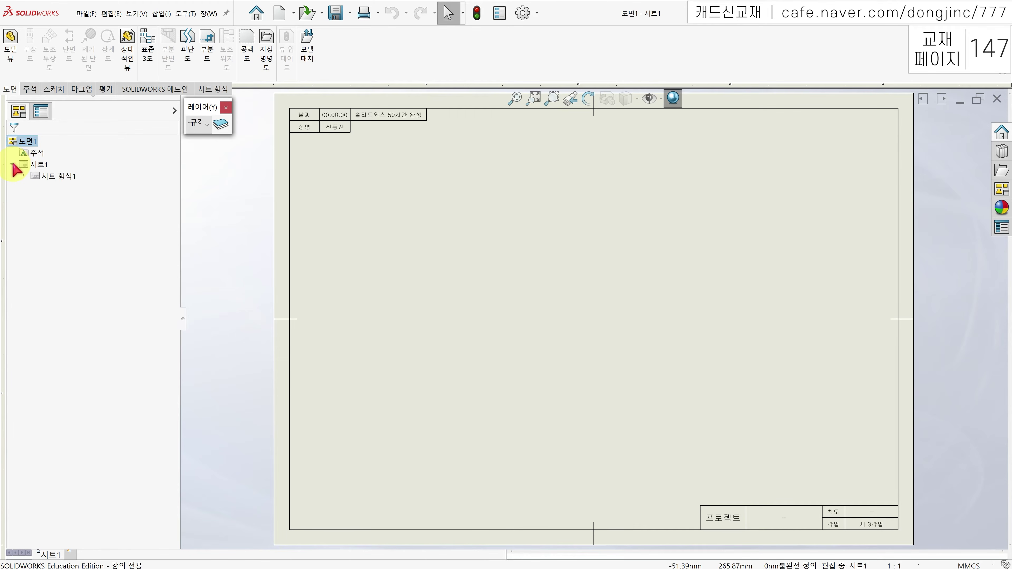
click(46, 178)
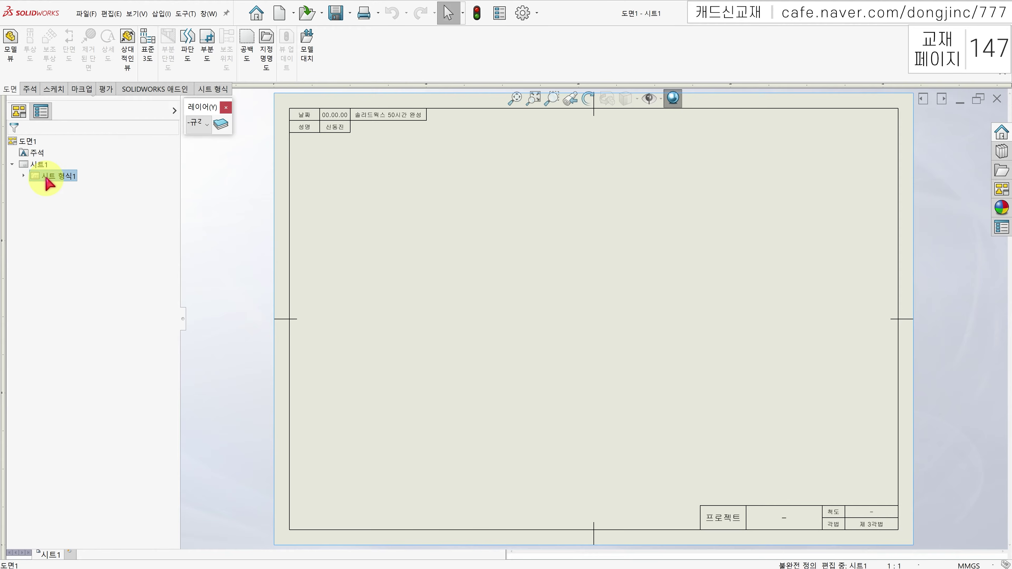
key(Delete)
click(375, 128)
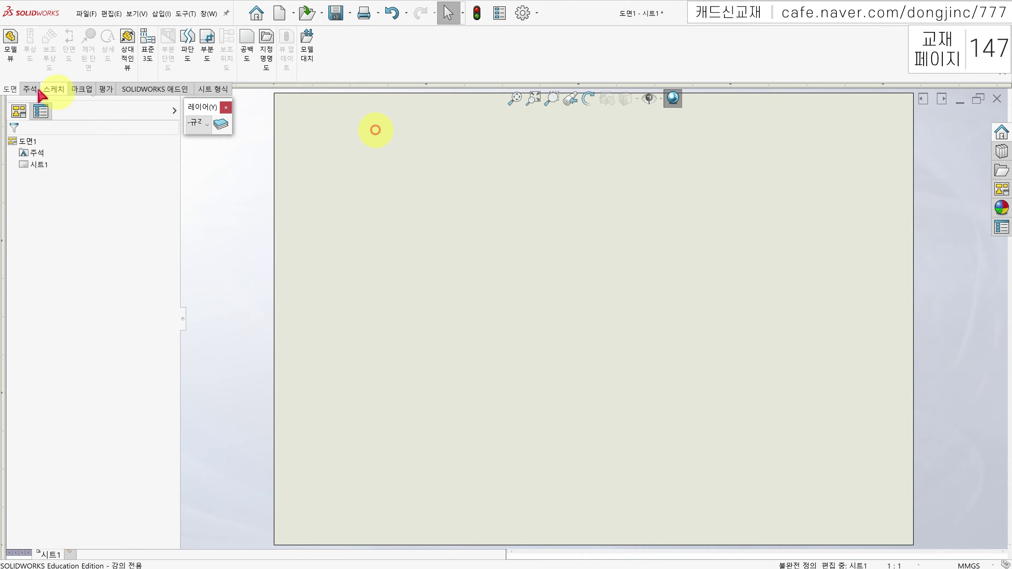
Insert a front model view of the part 1. 본체 near the middle of the sheet
click(10, 47)
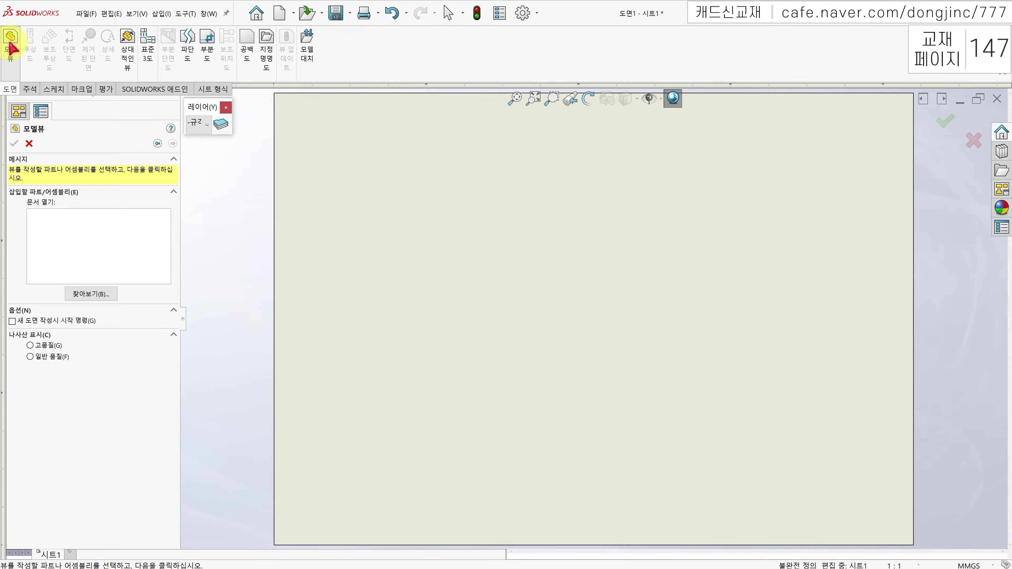
click(89, 295)
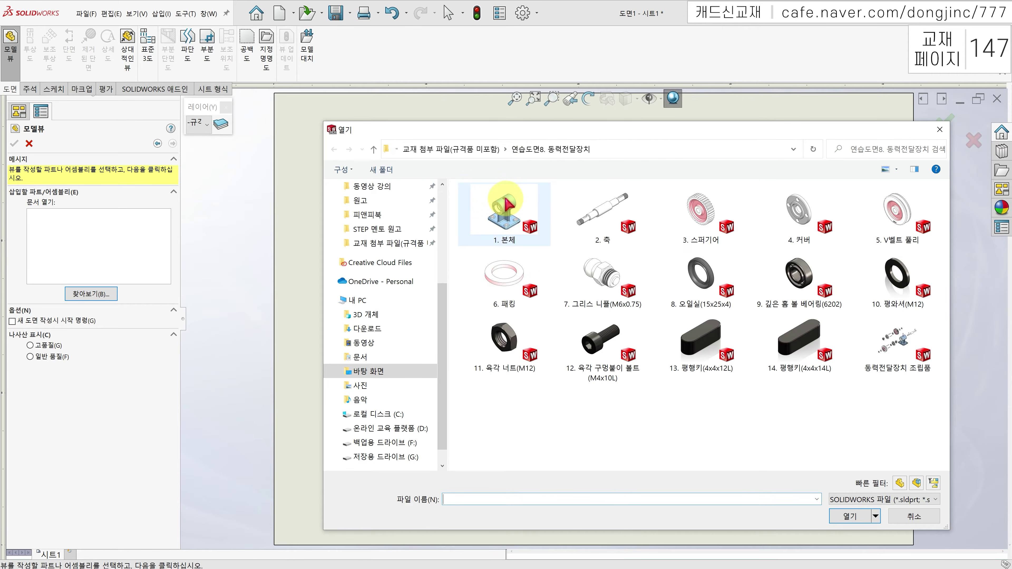
double_click(506, 210)
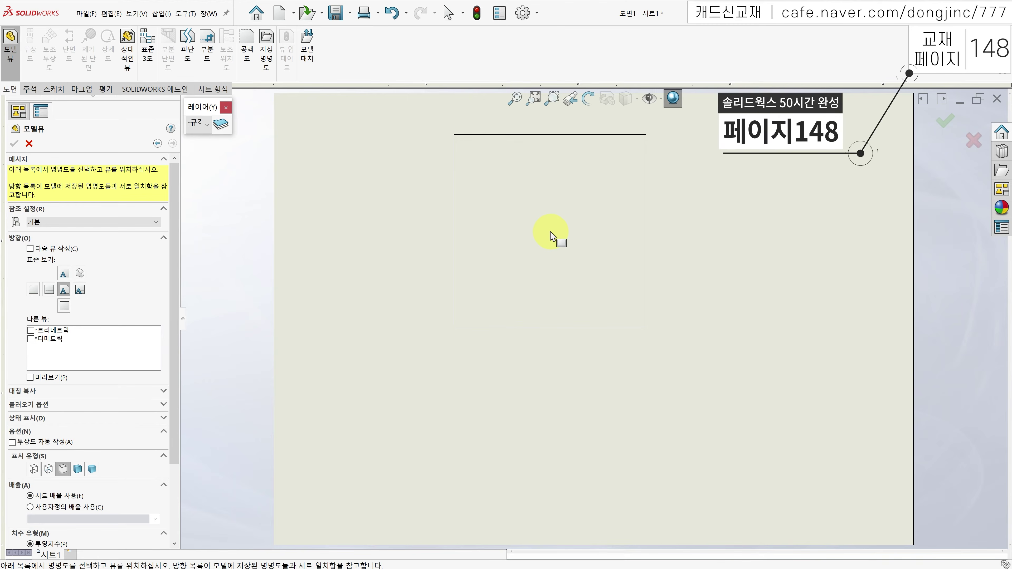
click(559, 288)
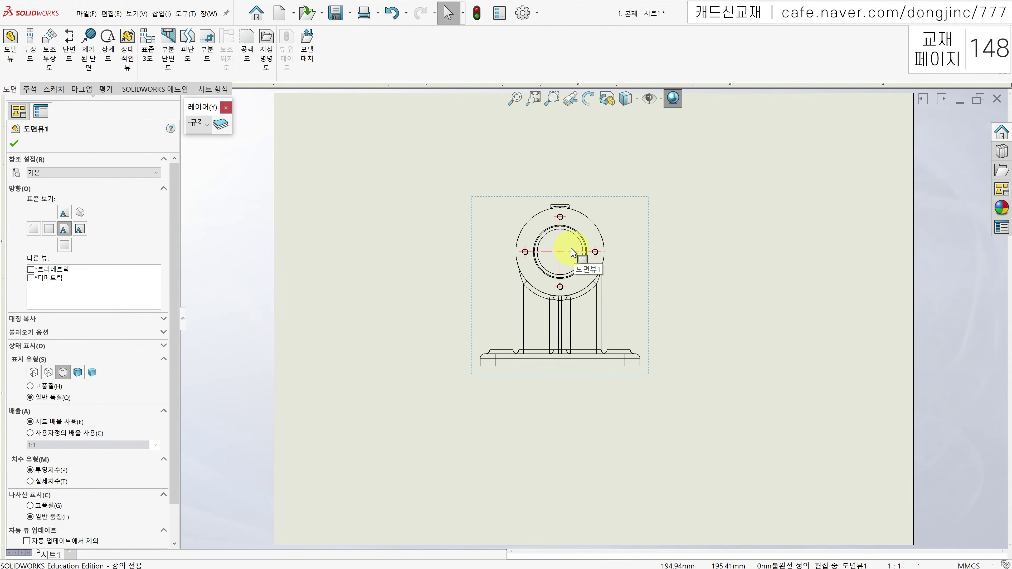
Try other standard orientations on the inserted view, including right and top, and return it to front
click(48, 189)
click(48, 189)
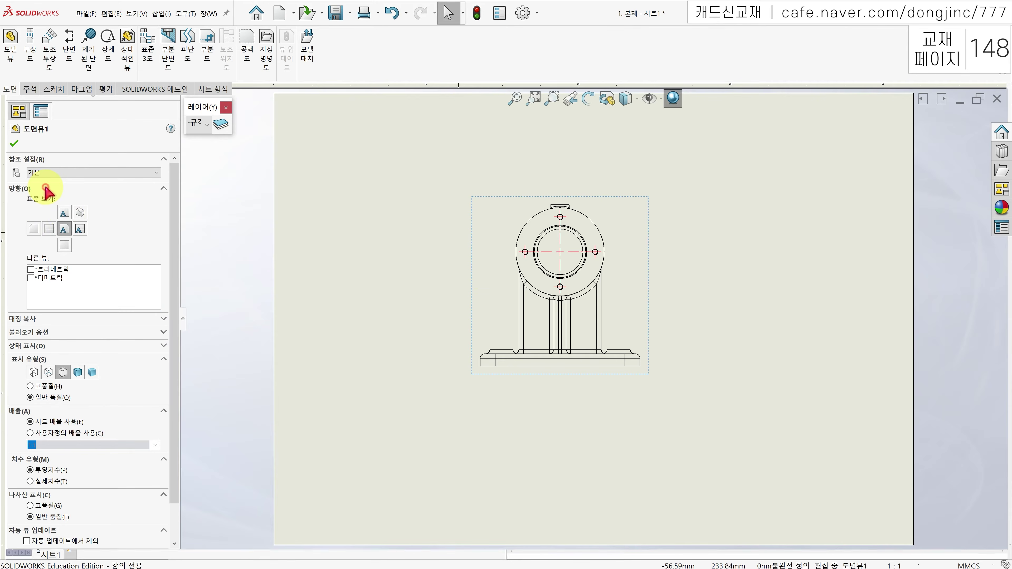
click(81, 228)
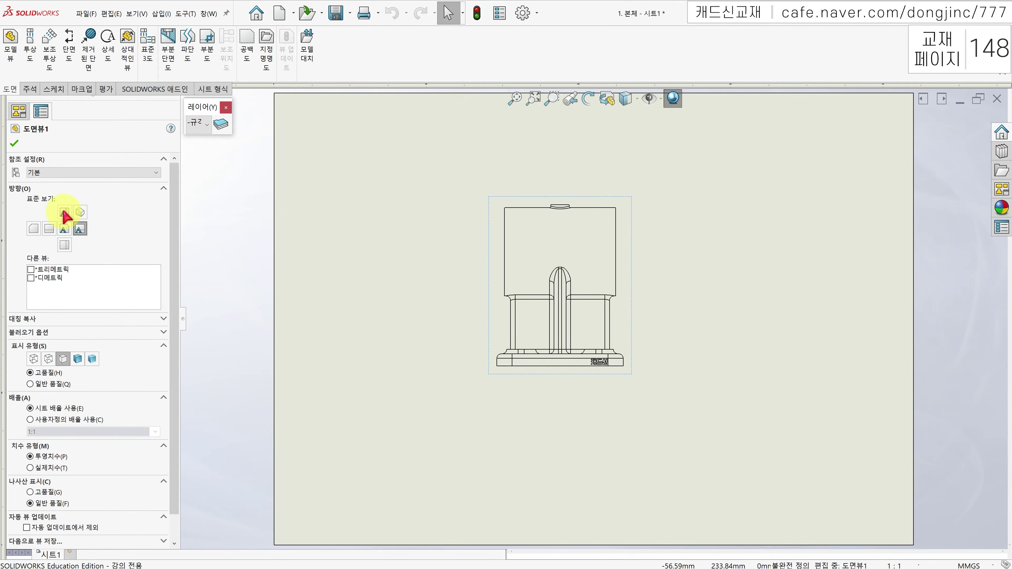
click(63, 212)
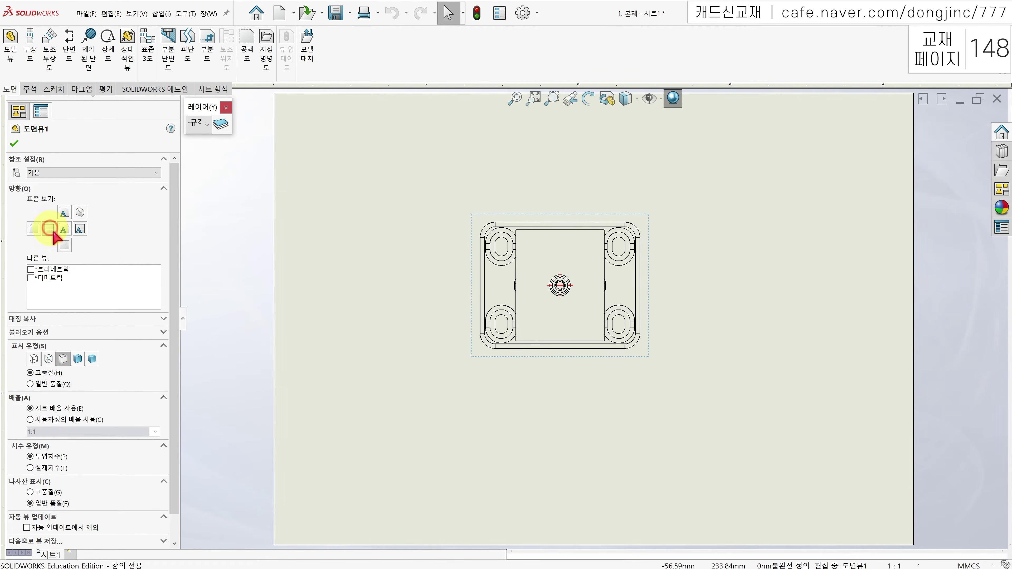
click(64, 229)
click(65, 244)
click(68, 230)
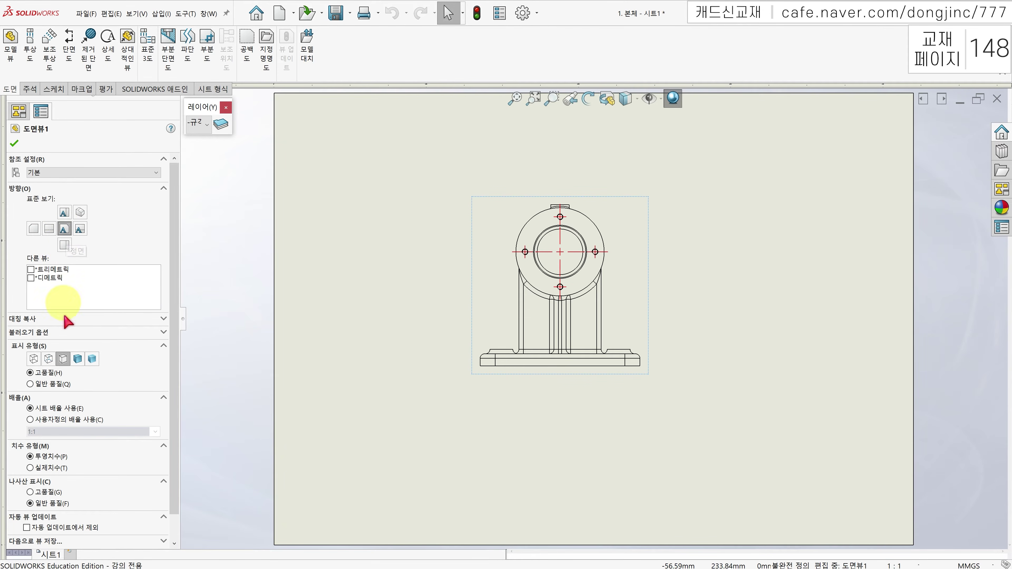
Set the front view's display style to shaded with edges
click(76, 358)
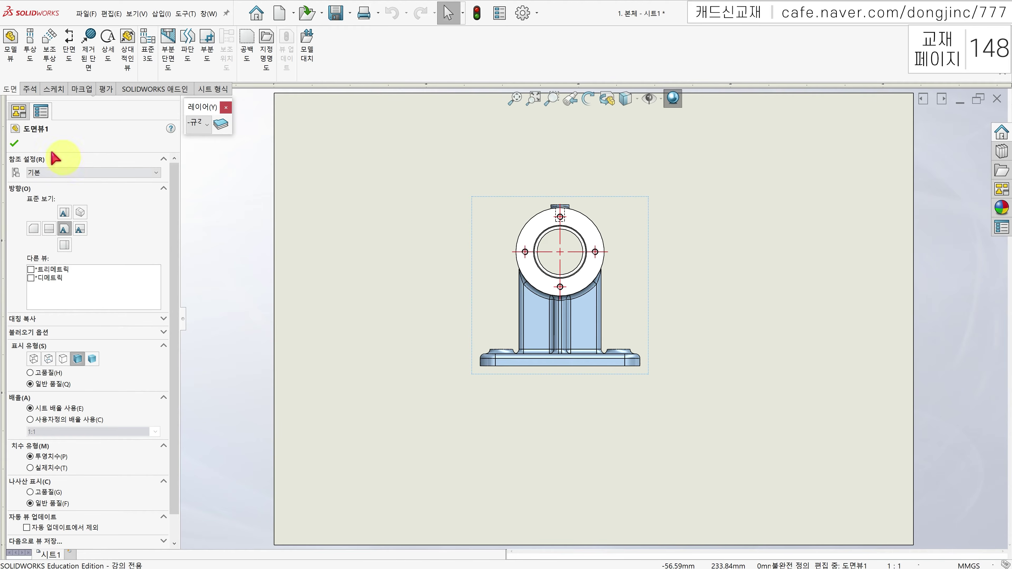
click(15, 144)
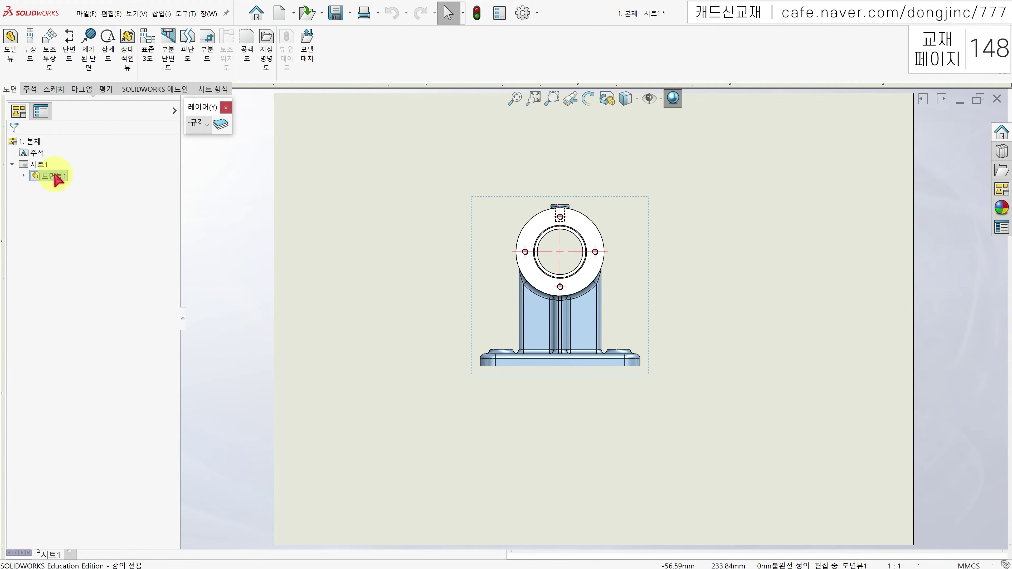
Examine the View Palette for the drawing sheet and close it
click(38, 165)
click(27, 54)
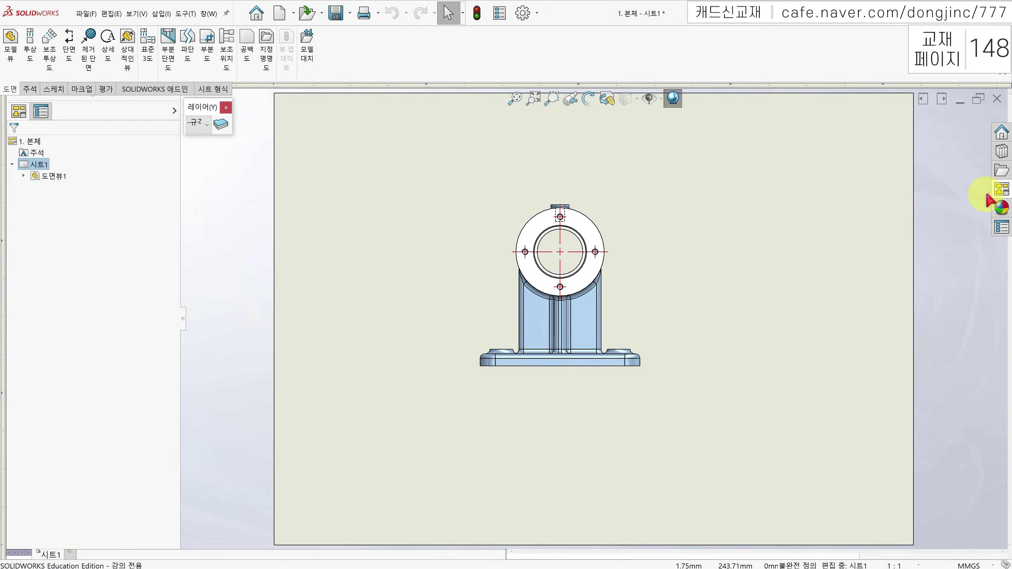
click(1001, 190)
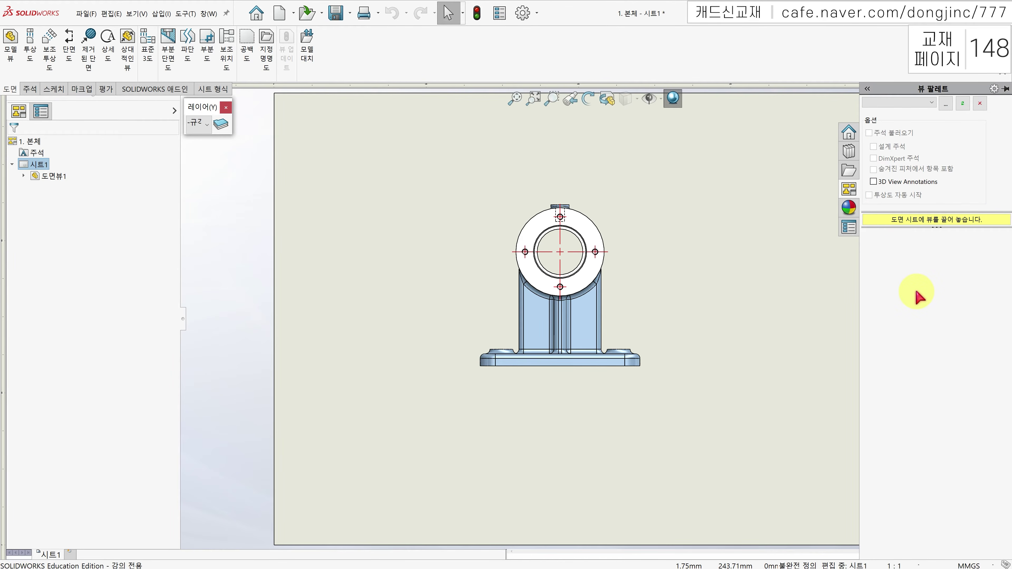
drag(919, 297, 848, 287)
click(721, 285)
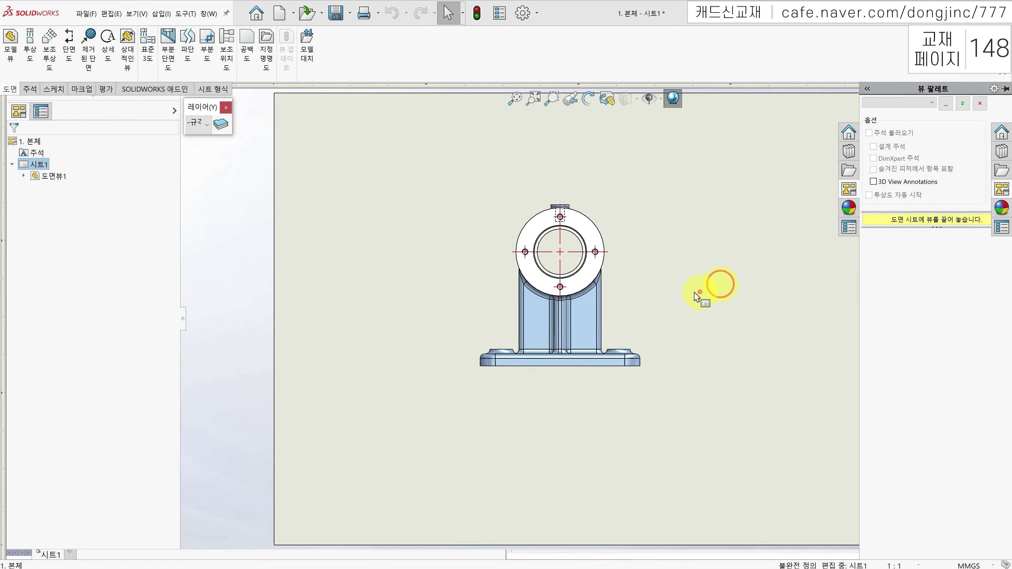
Examine which items are auto-inserted on view creation in the document's detailing (도면화) properties
scroll(562, 231, down, 4)
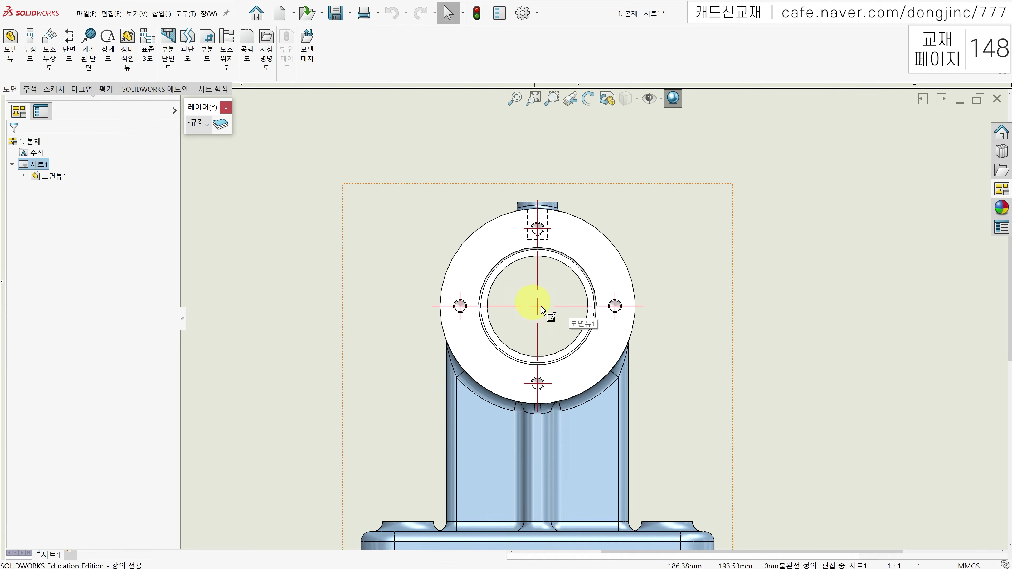
click(520, 16)
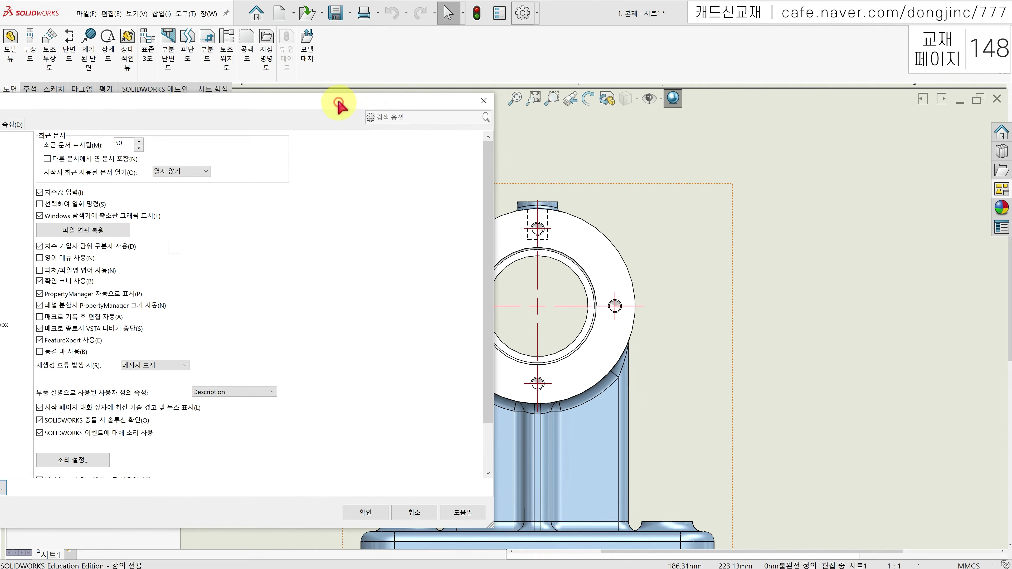
drag(334, 102, 599, 102)
click(265, 127)
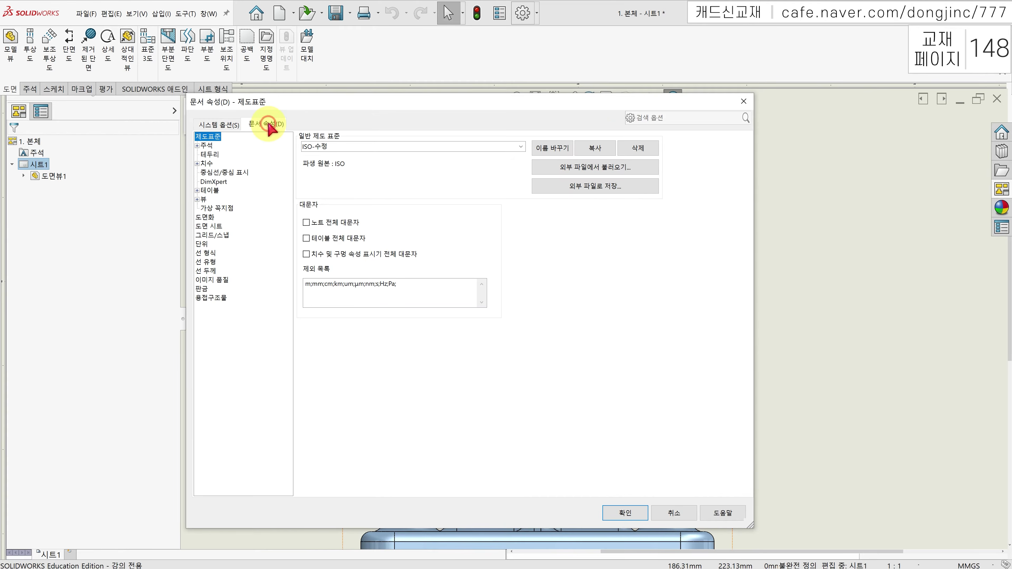
click(208, 217)
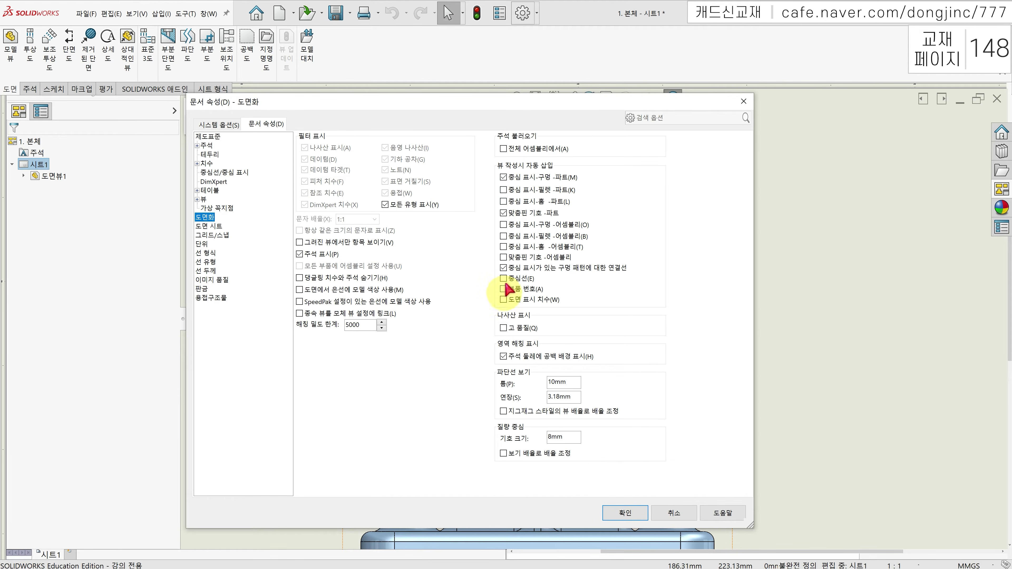
drag(553, 108, 280, 115)
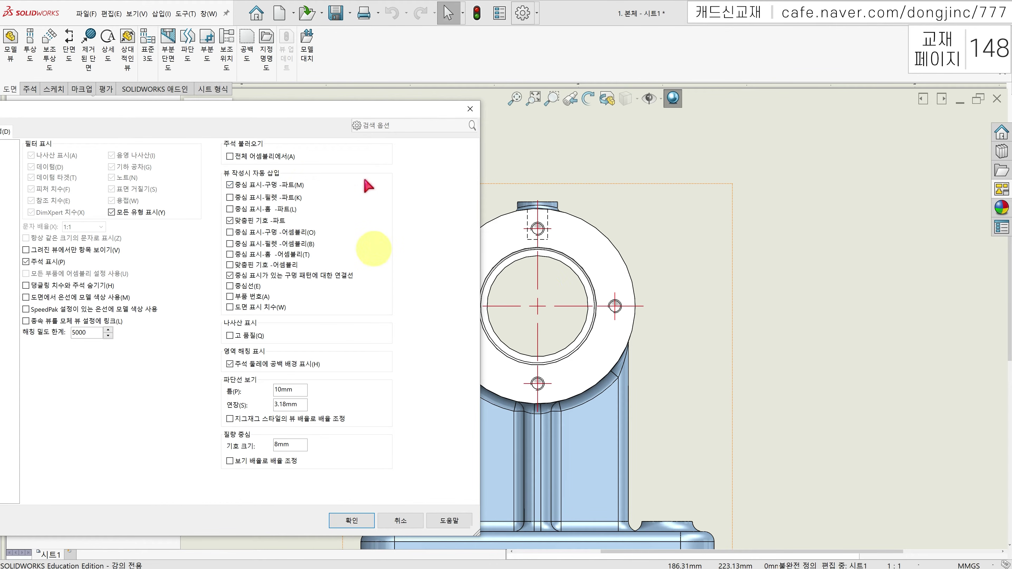
drag(355, 111, 531, 99)
click(526, 505)
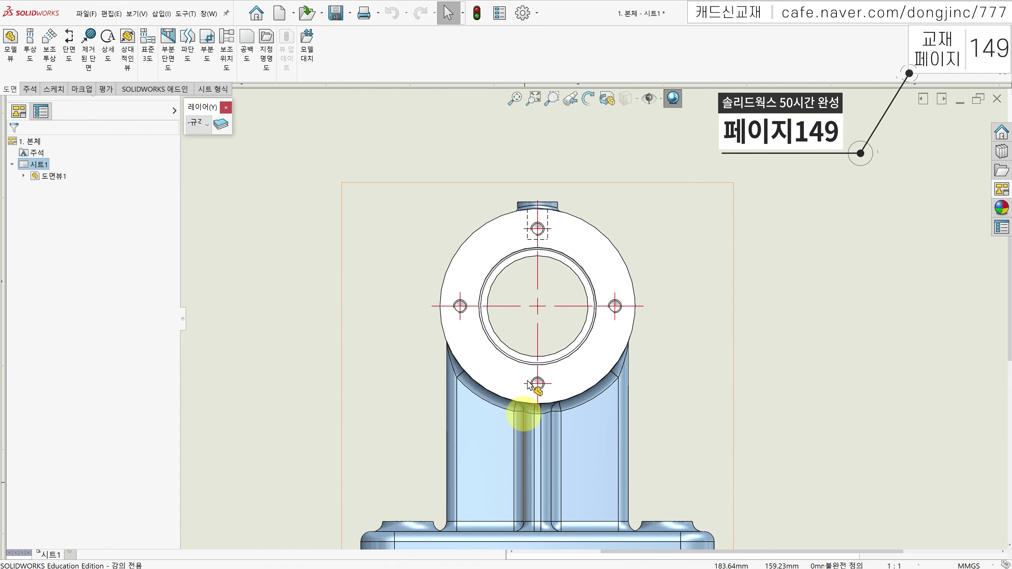
Hide the dashed cosmetic thread 구멍 나사산1 at the upper hole of the front view
click(550, 221)
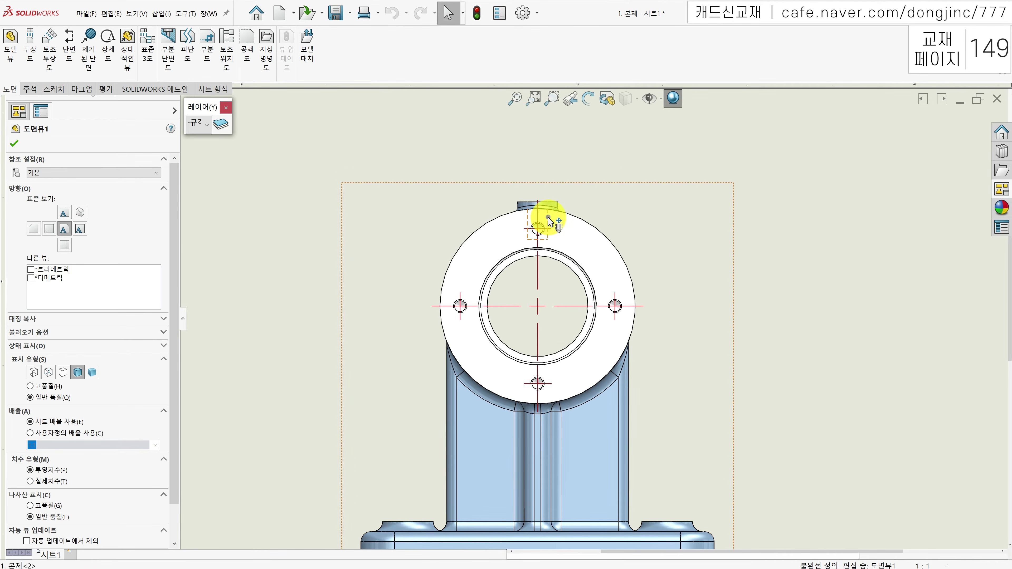
right_click(550, 220)
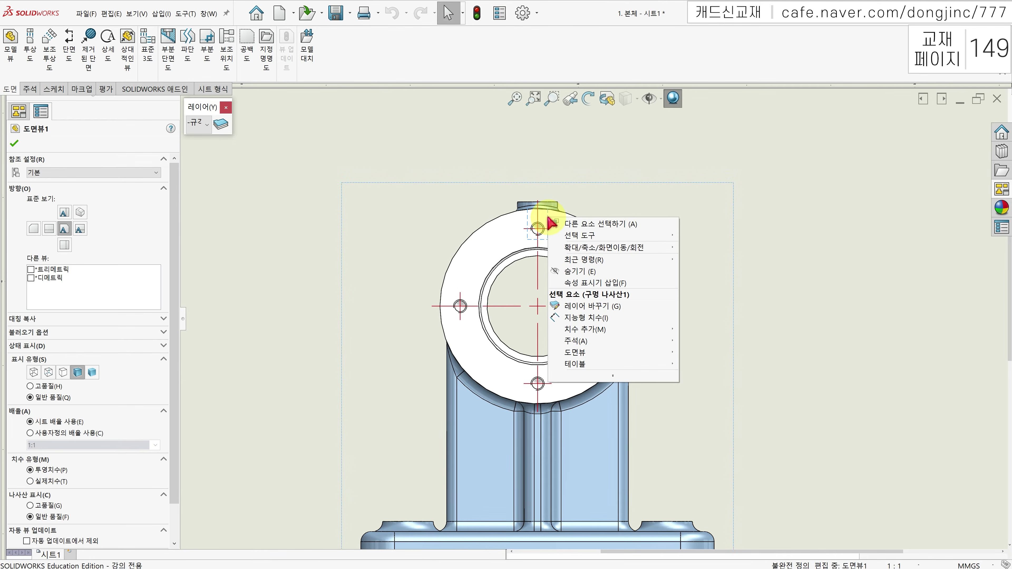
click(566, 274)
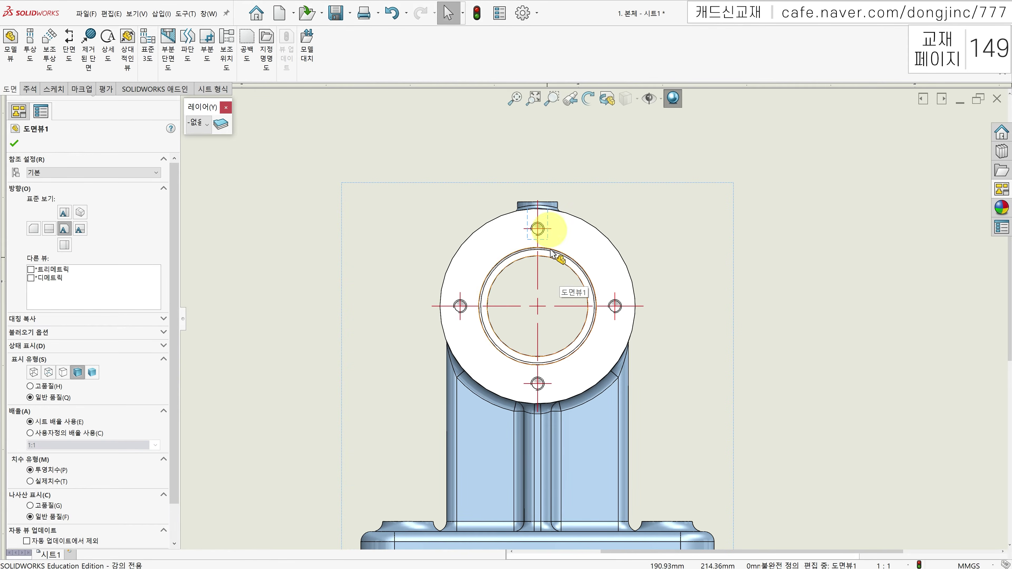
click(563, 137)
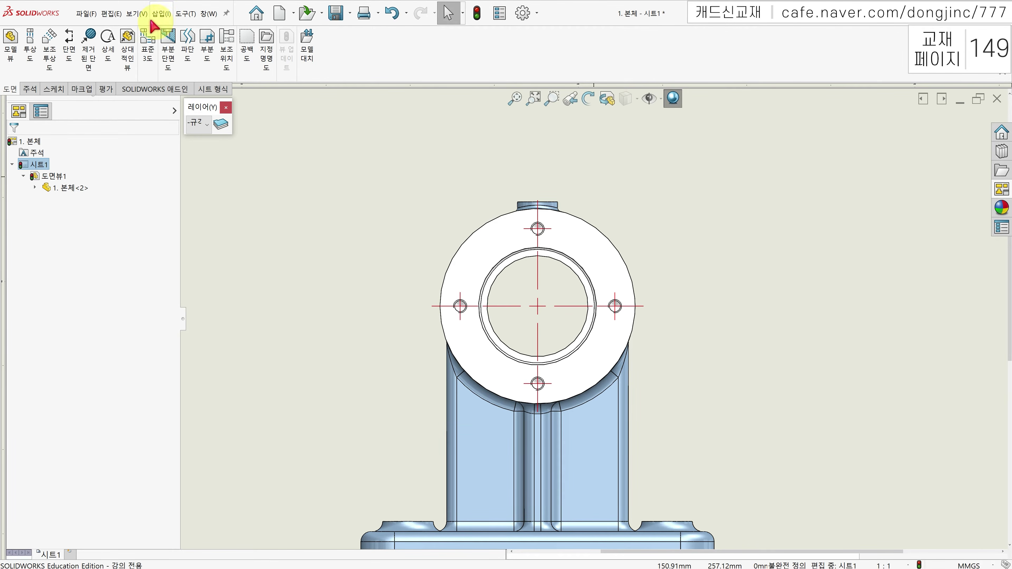
Restore the hidden cosmetic thread in the front view with the hide/show annotations command
click(136, 14)
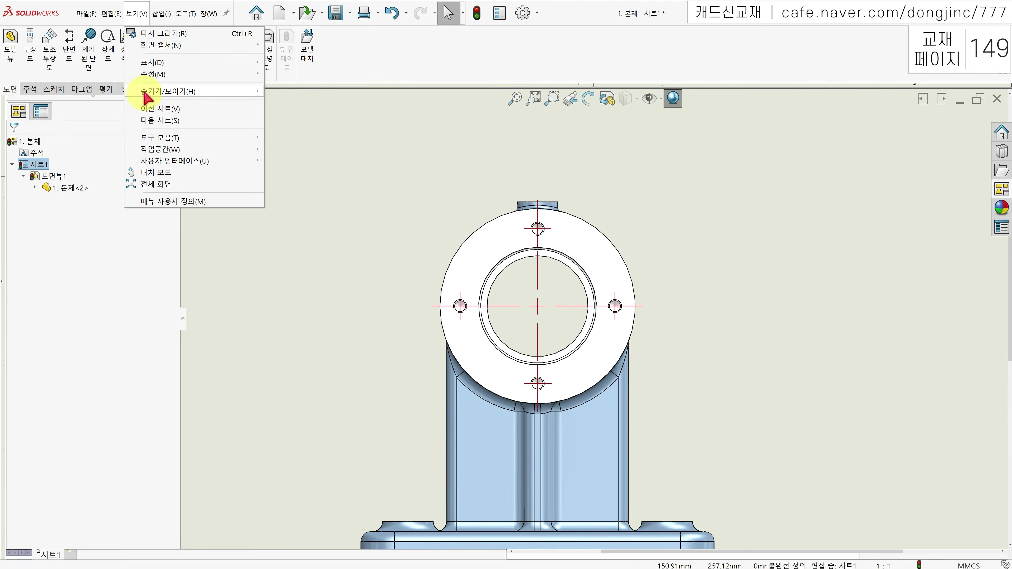
mouse_move(143, 92)
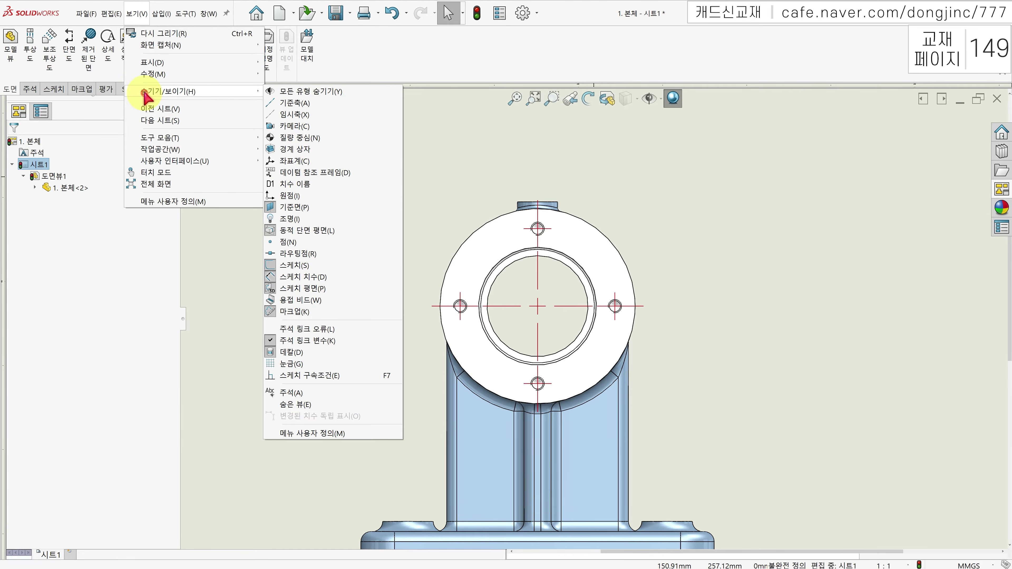
click(287, 393)
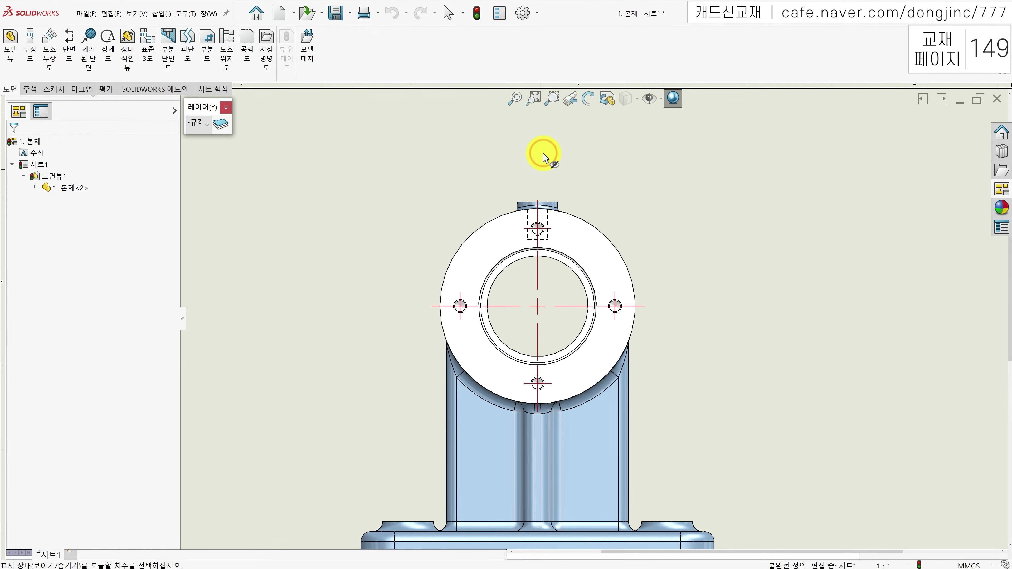
key(Escape)
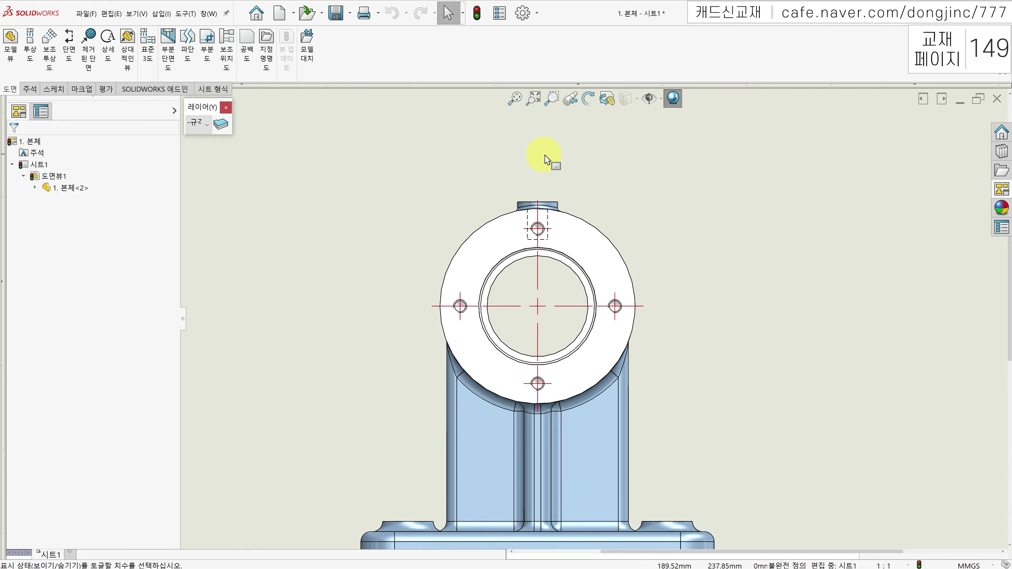
Hide the cosmetic thread 구멍 나사산1 below the top boss in the front view again
right_click(550, 222)
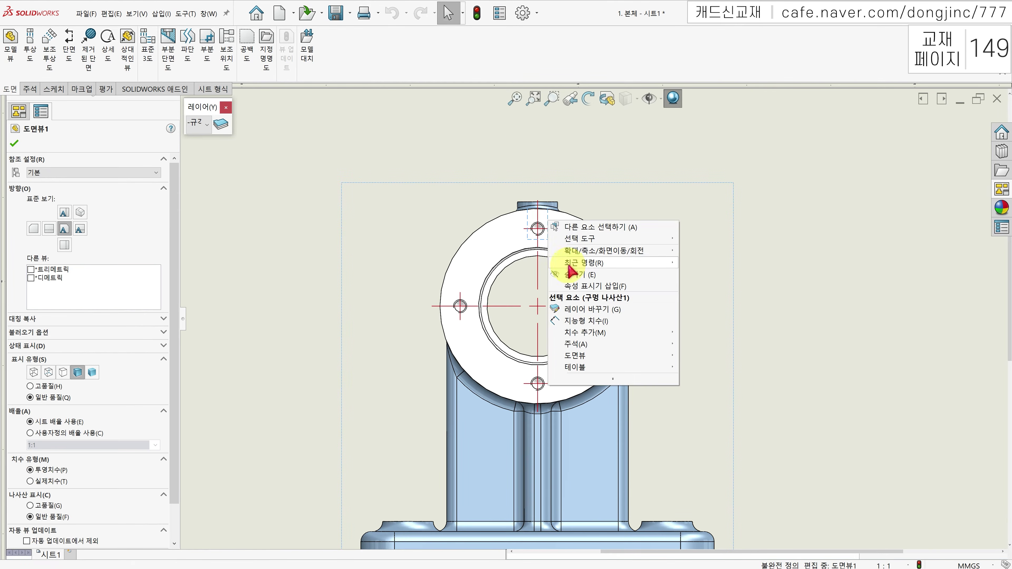
click(574, 275)
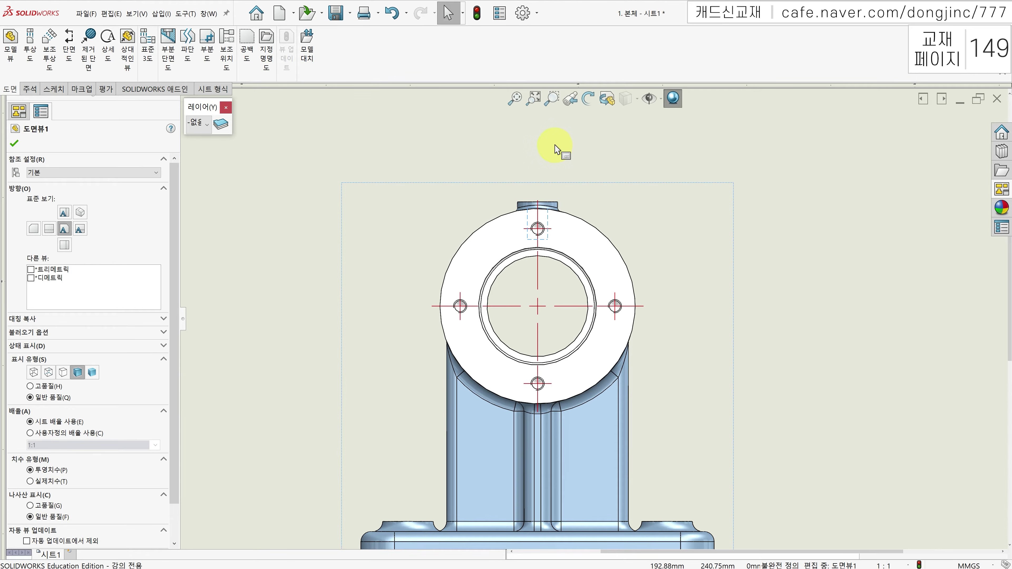
key(Escape)
middle_drag(587, 154, 601, 115)
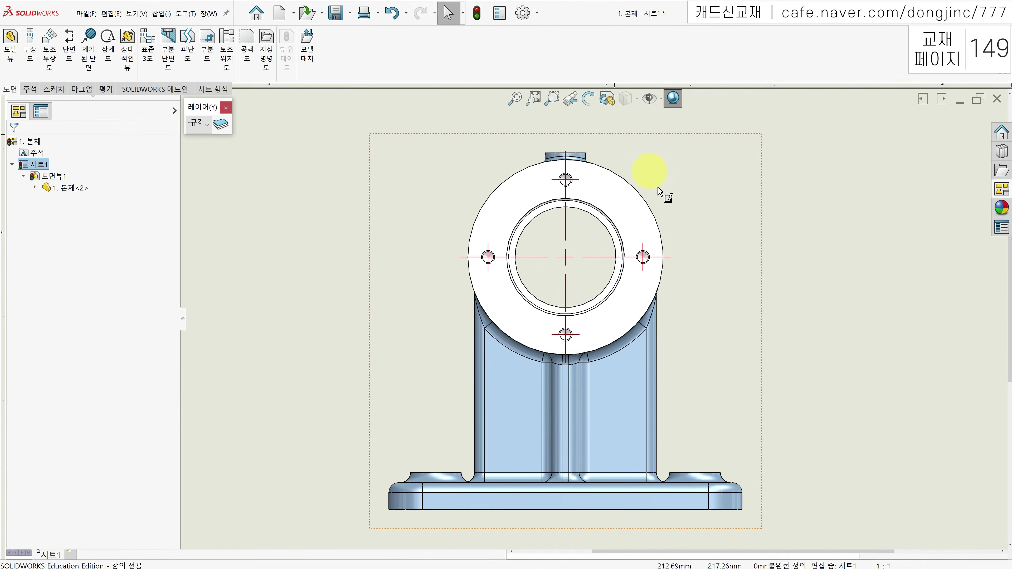
Set the front view's tangent edges to hidden (접선 숨기기)
click(650, 367)
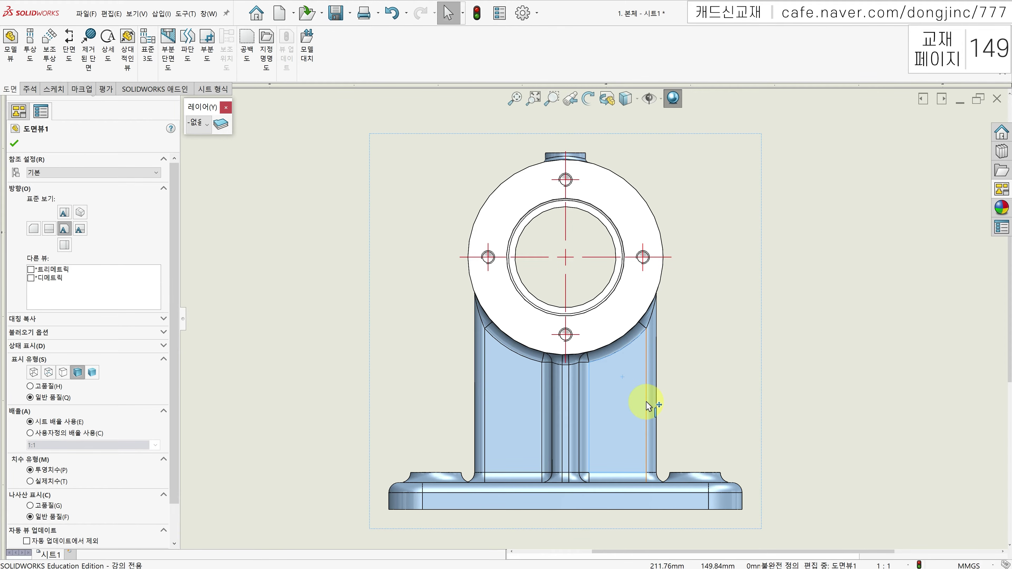
right_click(696, 344)
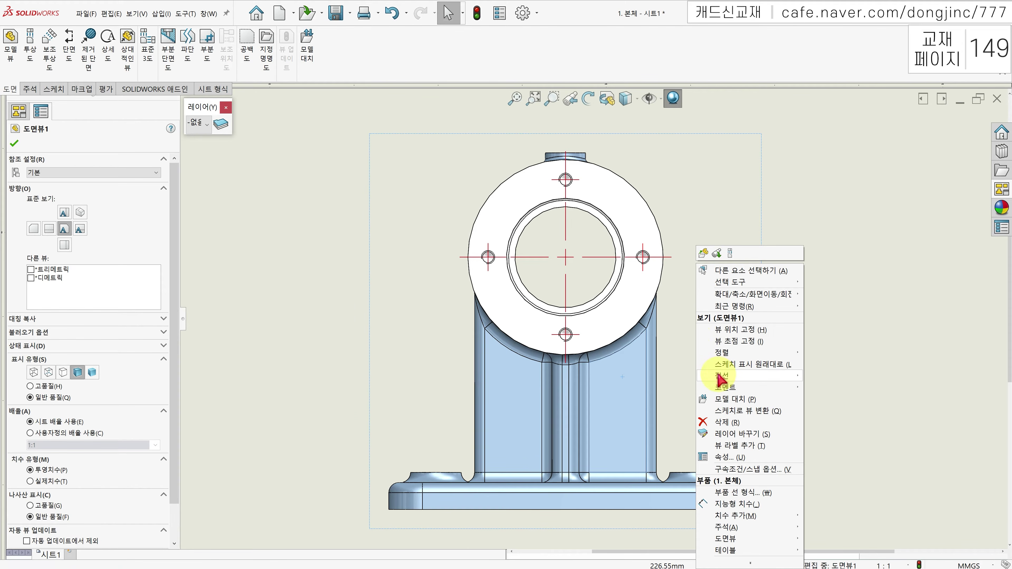
mouse_move(718, 376)
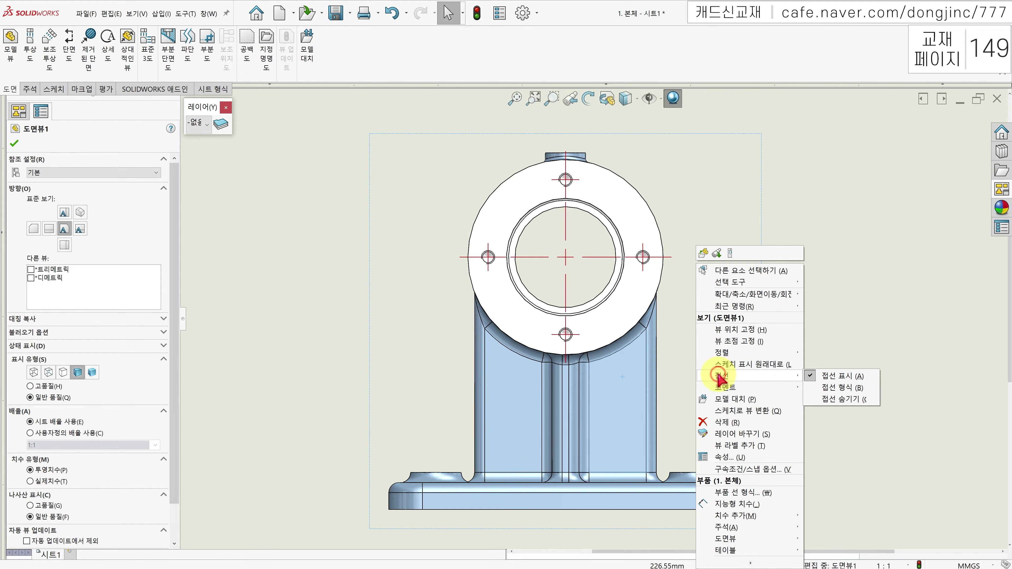
click(836, 399)
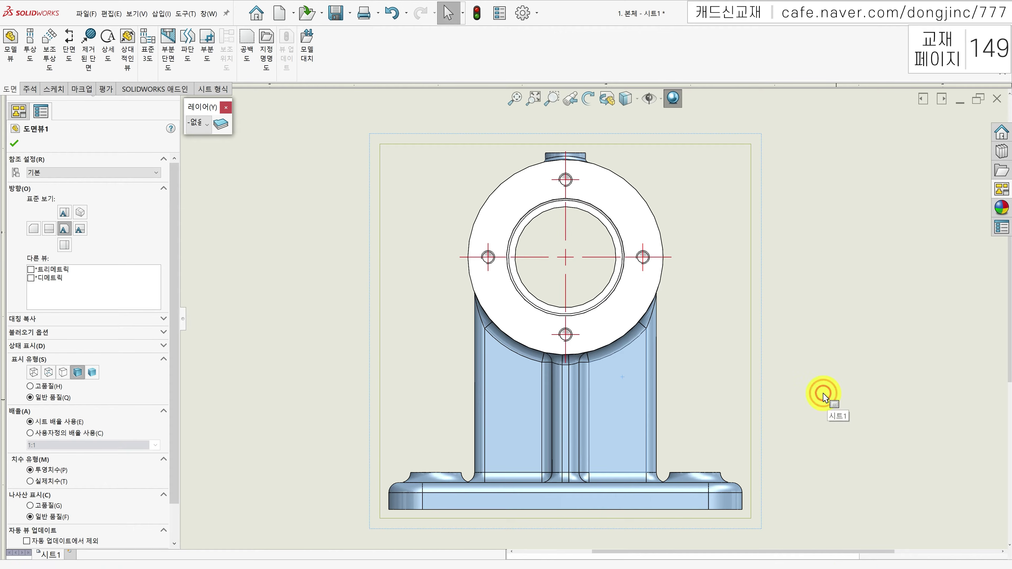
click(793, 401)
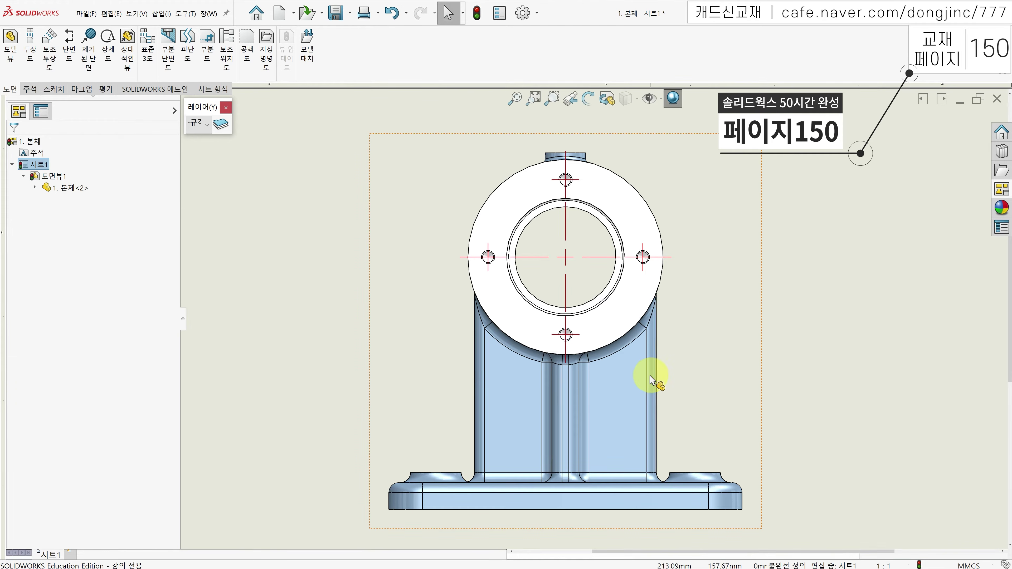
Switch the front view's display style to high quality (고품질)
click(709, 353)
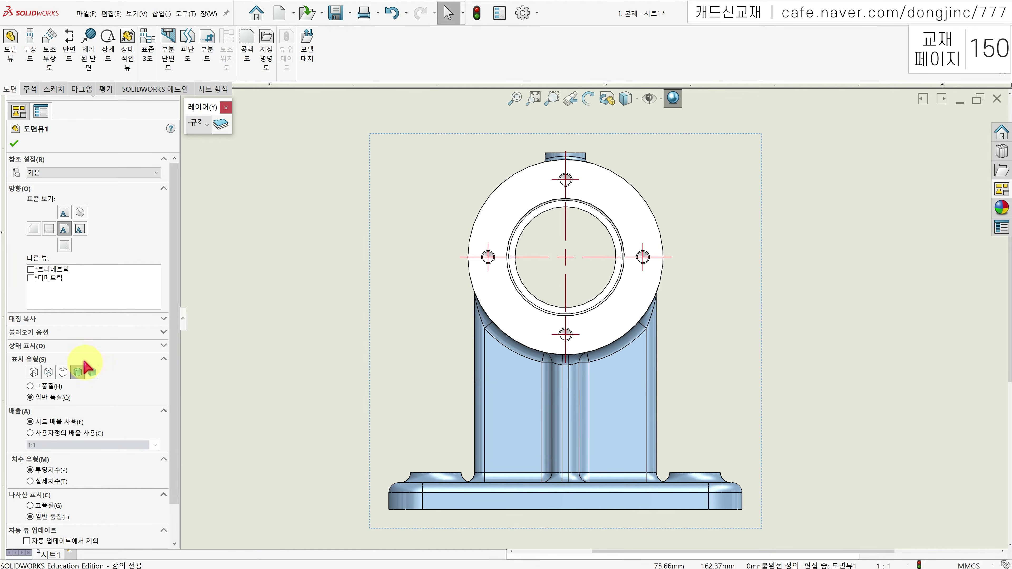
click(30, 387)
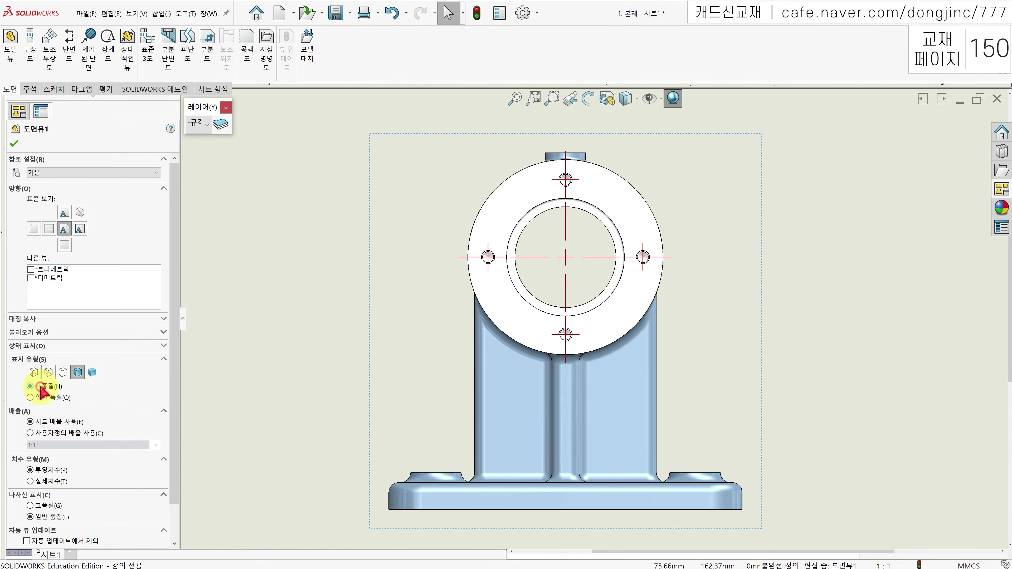
click(297, 363)
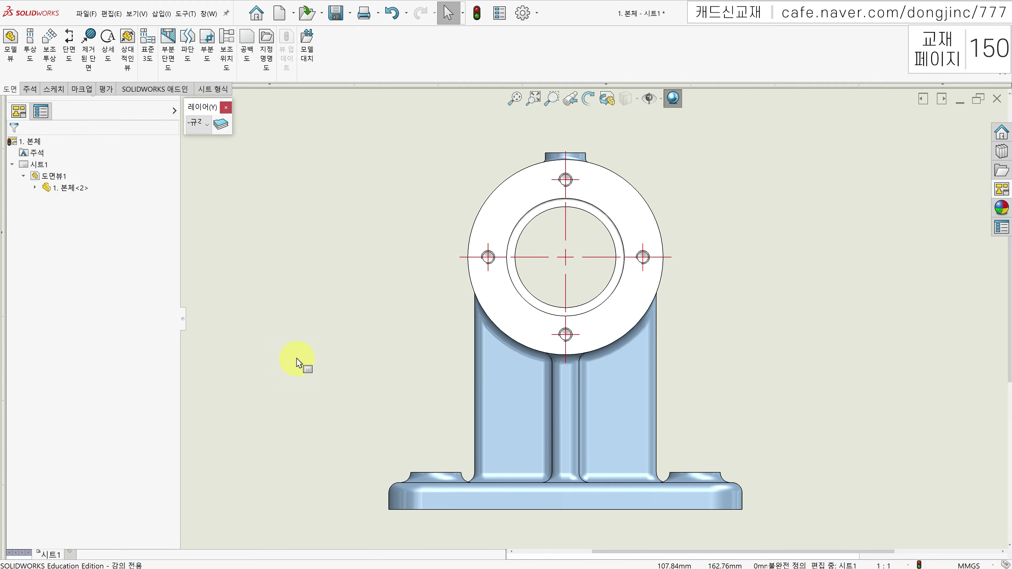
key(f)
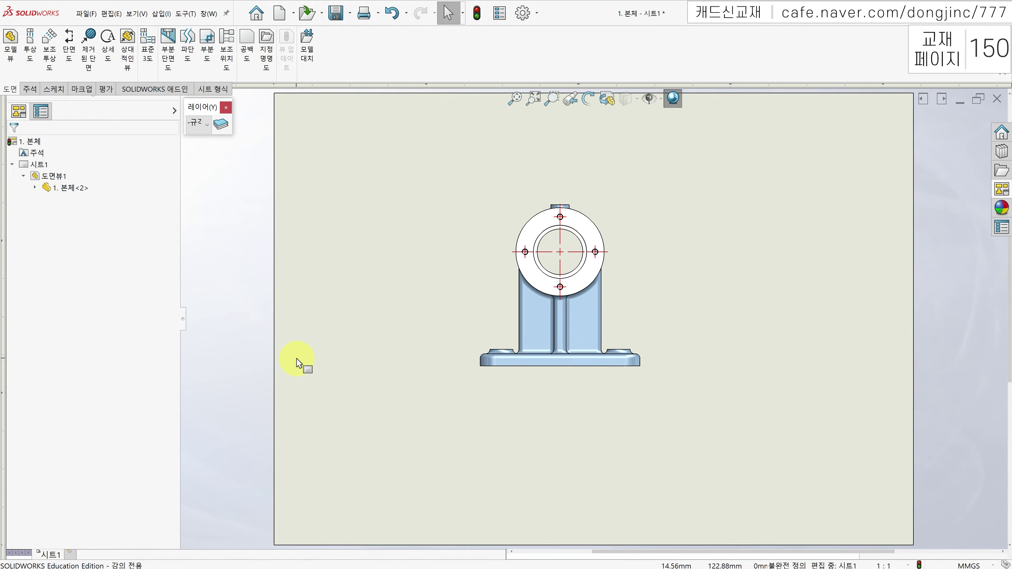
click(24, 176)
click(24, 176)
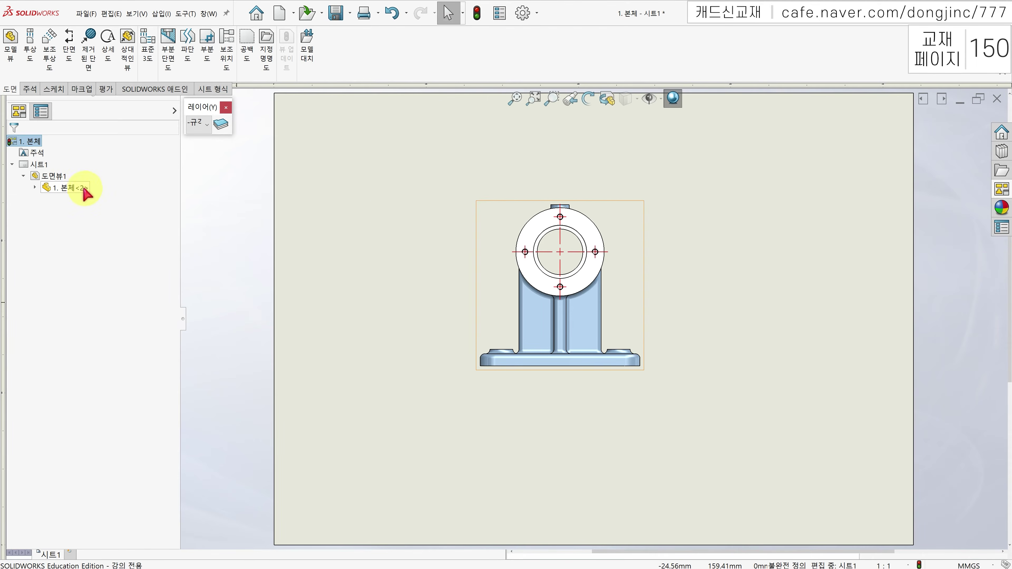
right_click(65, 191)
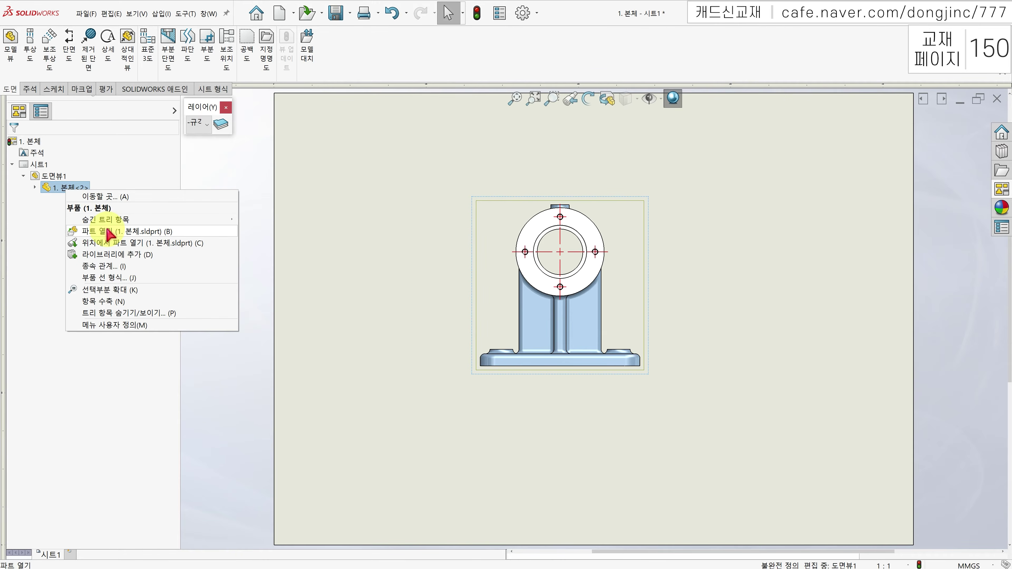
click(427, 248)
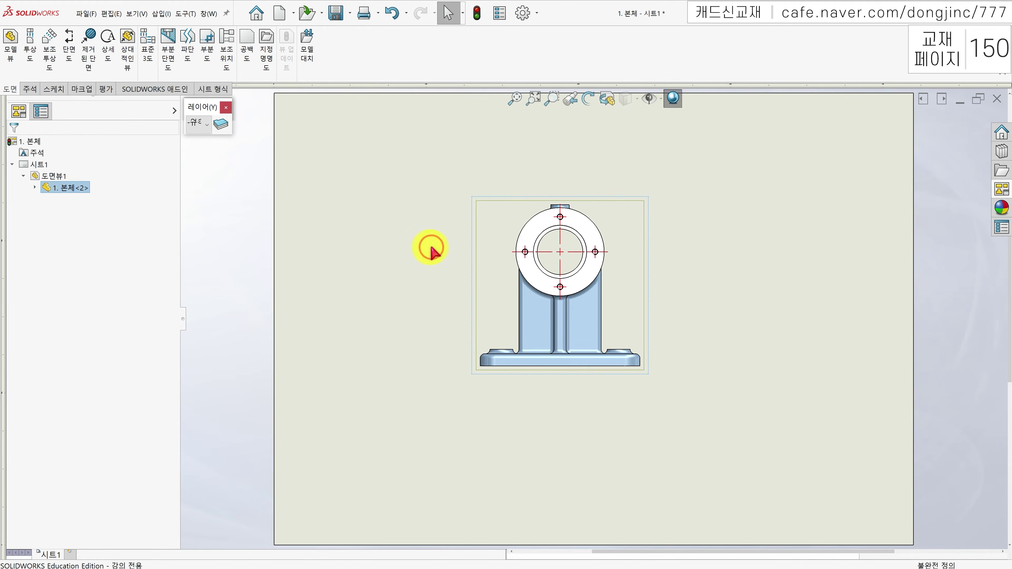
Open the part 1. 본체 from the front view of the drawing
click(486, 232)
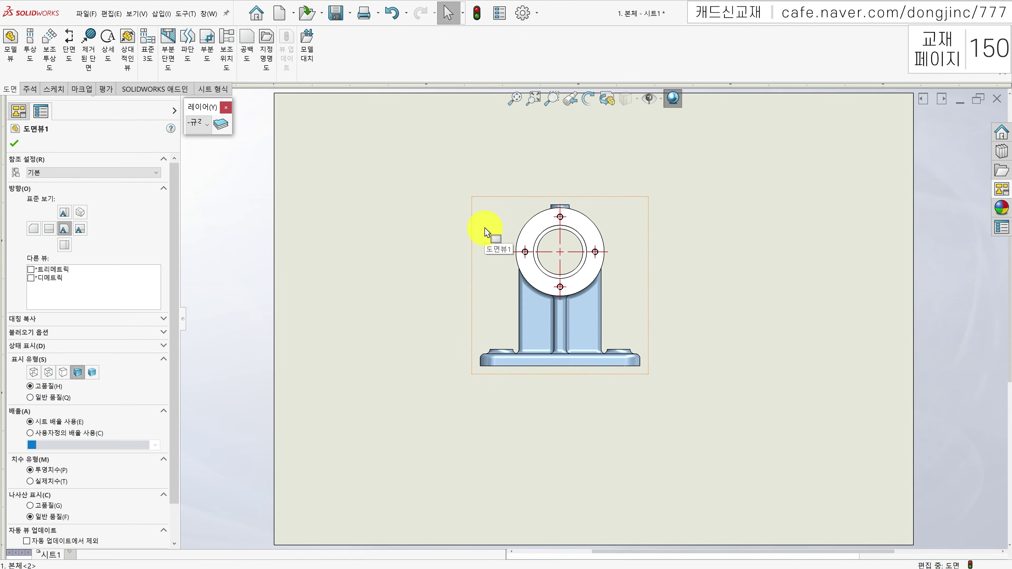
right_click(487, 232)
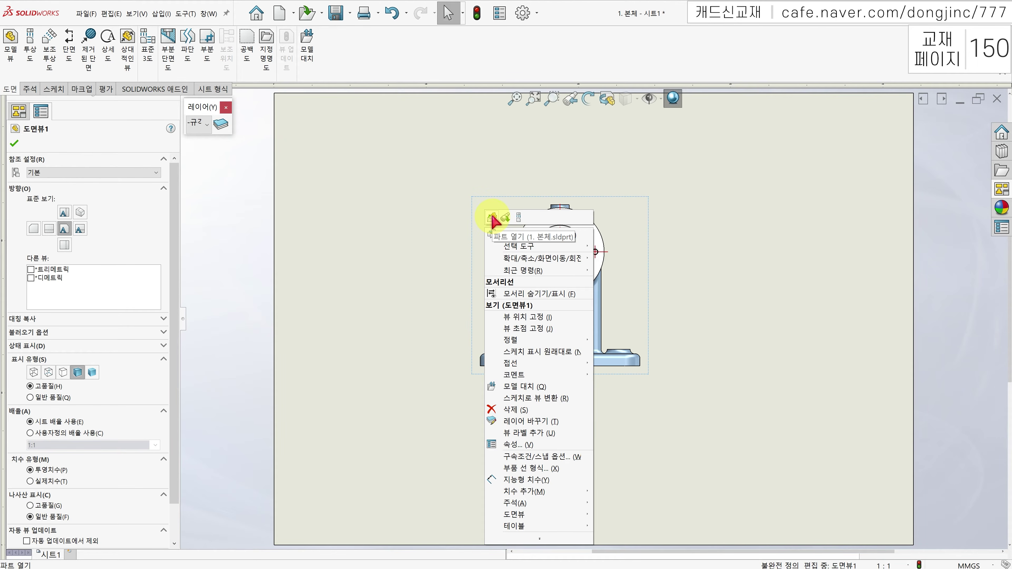
click(493, 218)
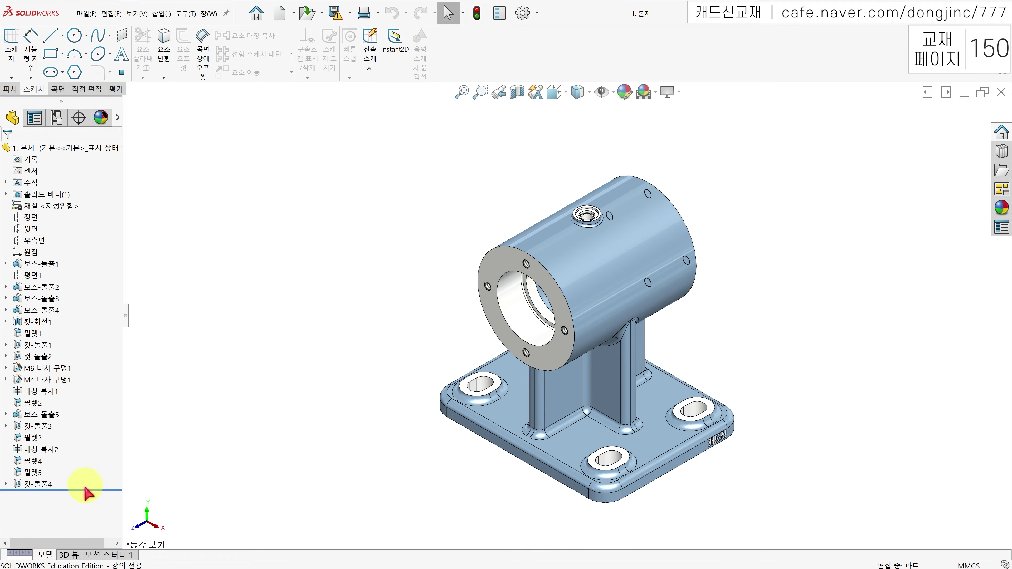
Roll the part's feature history back to just after 필렛3 and return to the drawing
drag(82, 491, 97, 442)
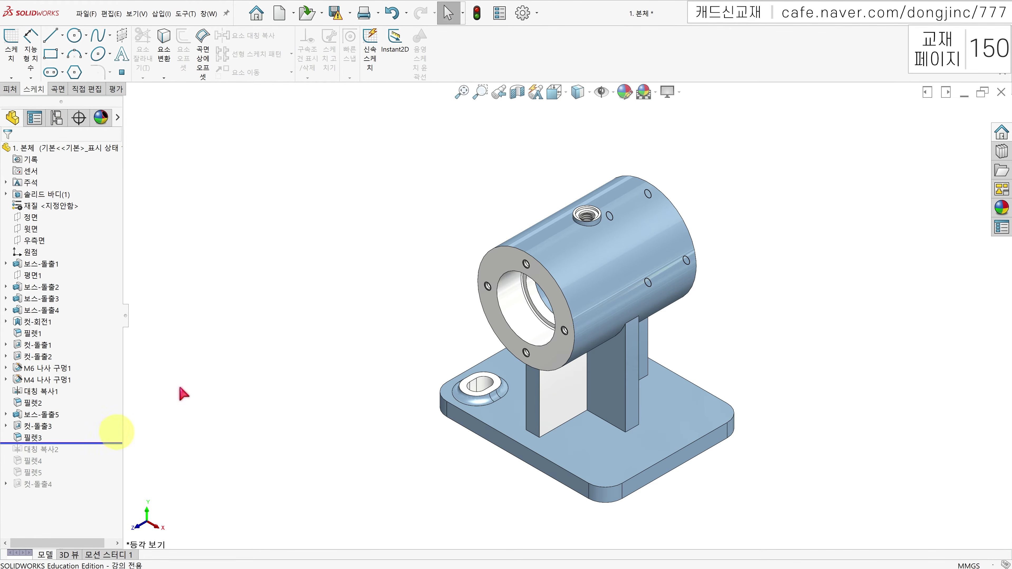
click(962, 94)
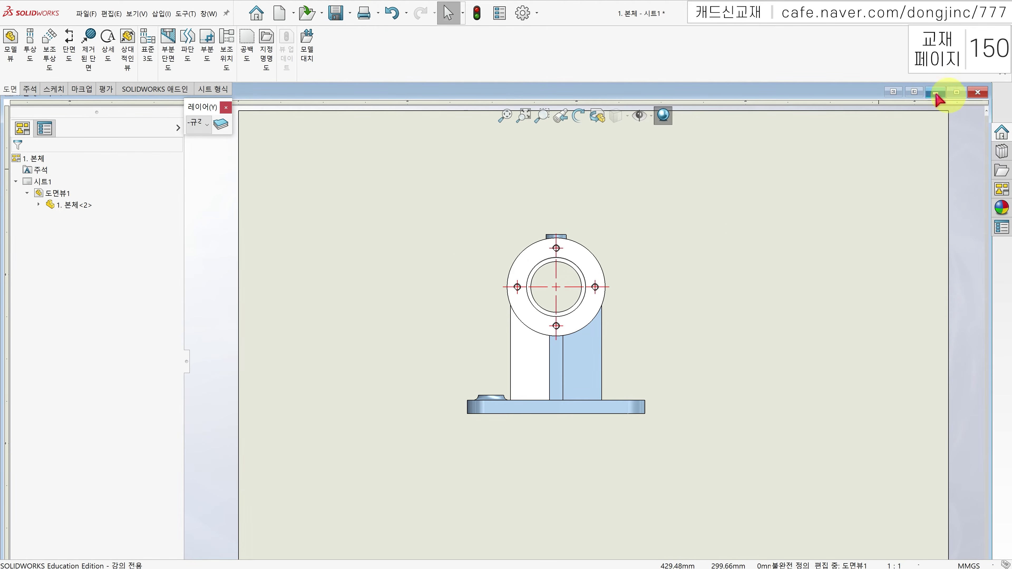
Restore the part's full feature history through 컷-돌출4 and return to the maximized drawing
click(206, 16)
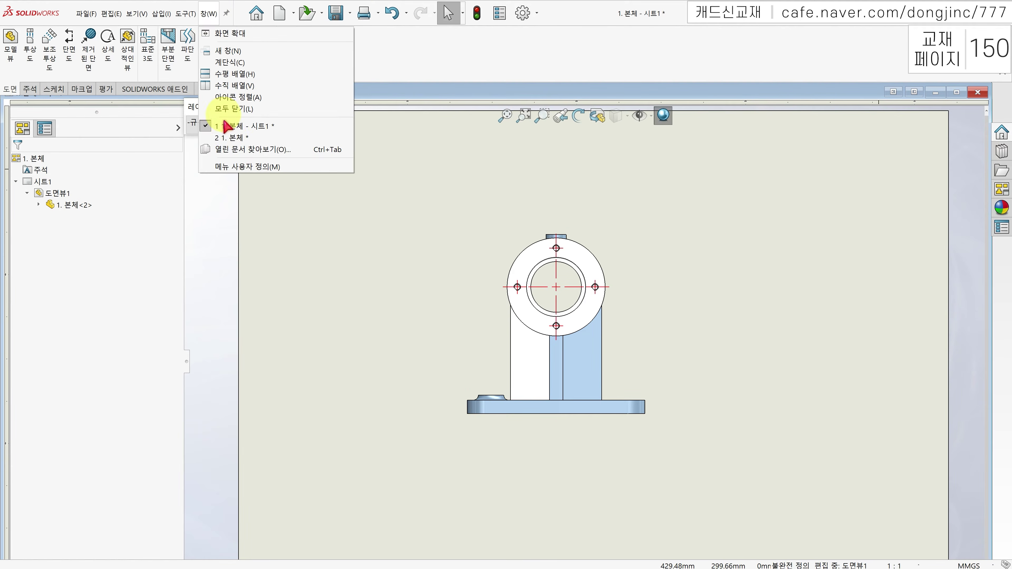
click(218, 136)
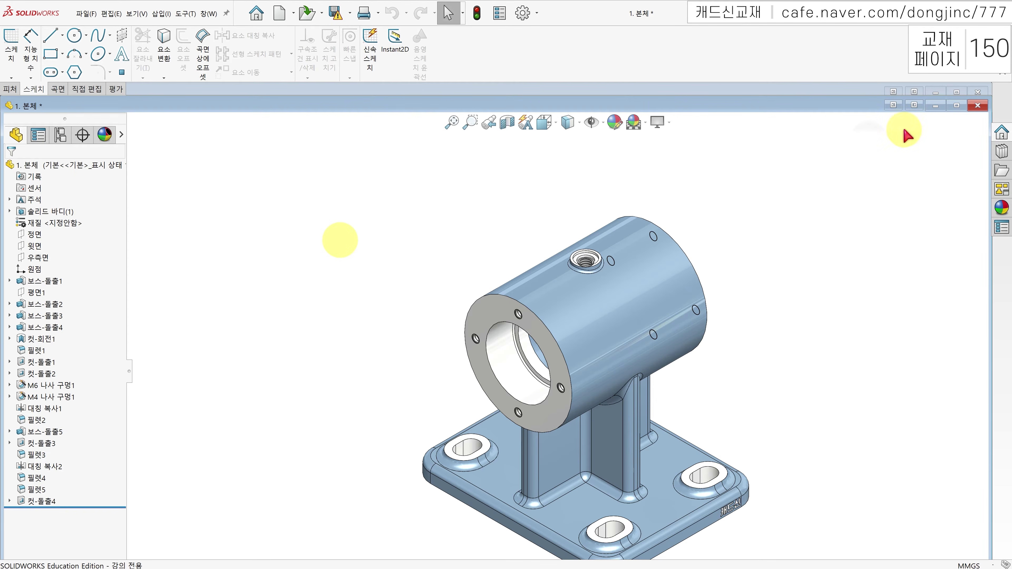
click(948, 100)
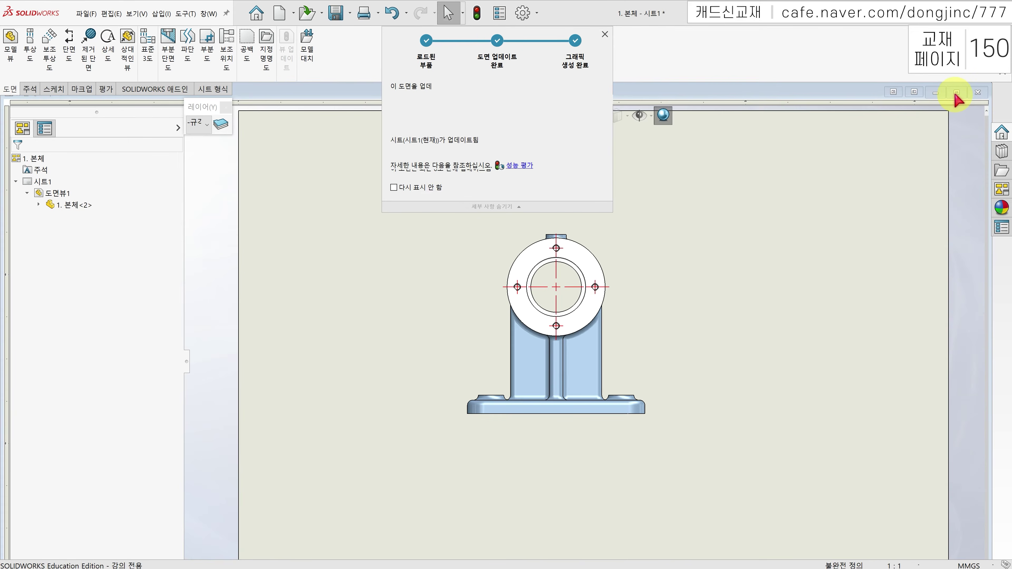
click(956, 93)
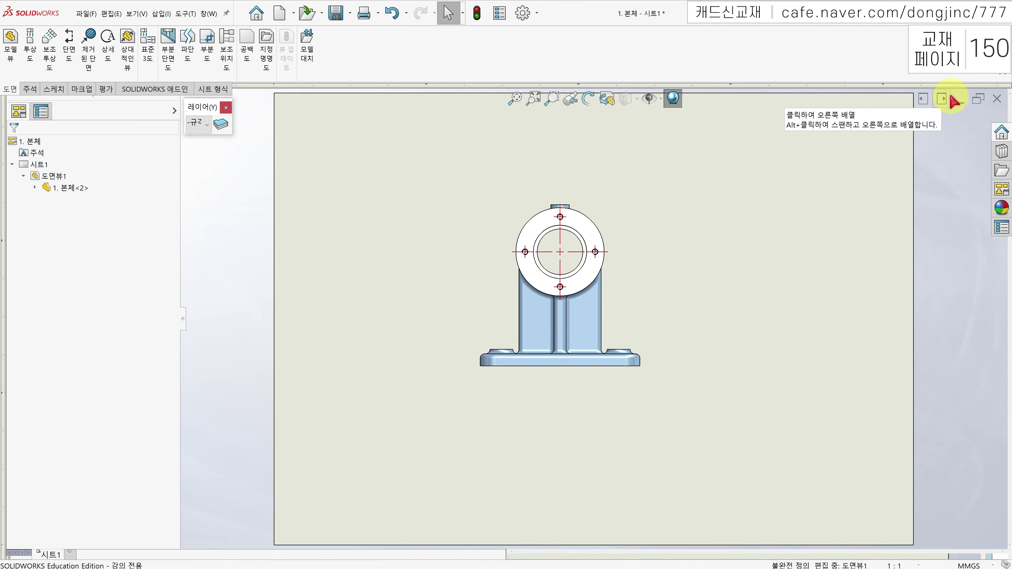
Create a projected side view from the front view and place it to the right of it
click(24, 176)
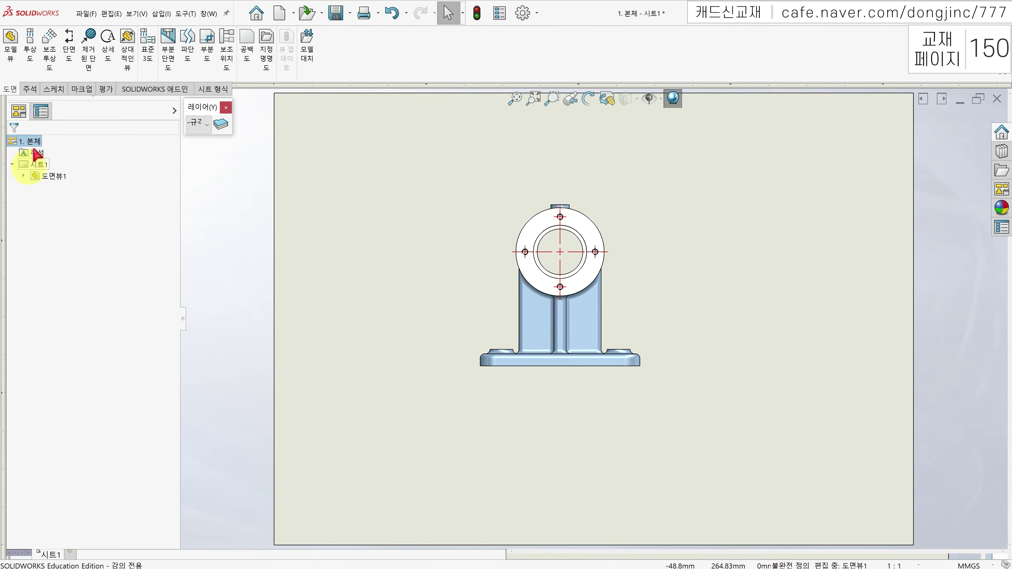
click(31, 48)
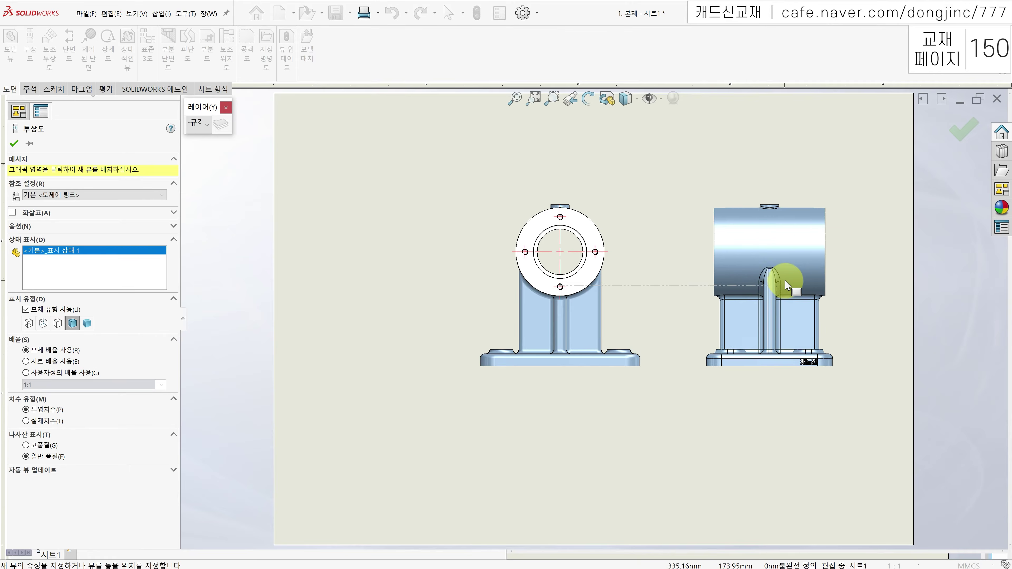
click(694, 144)
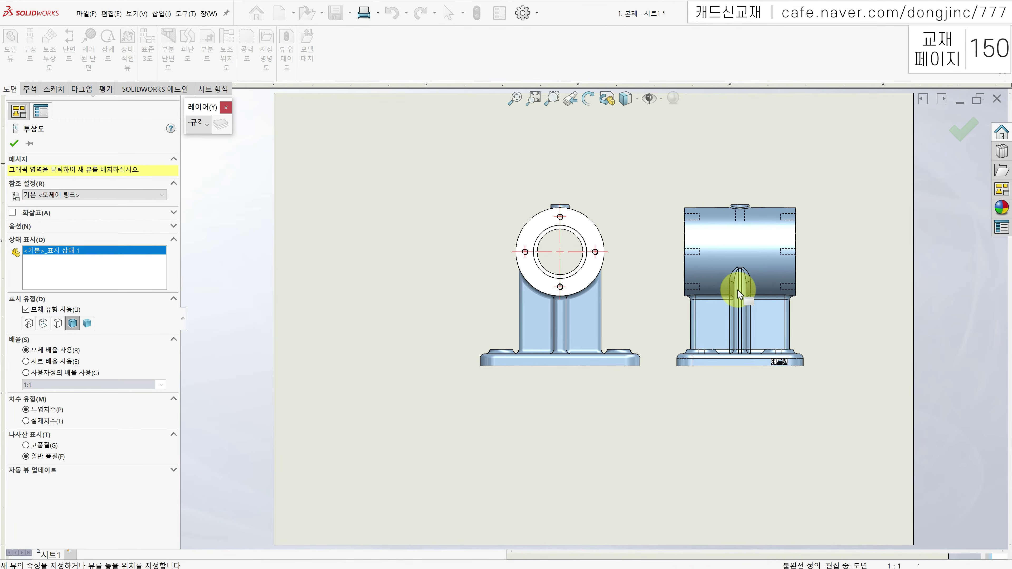
key(z)
click(729, 295)
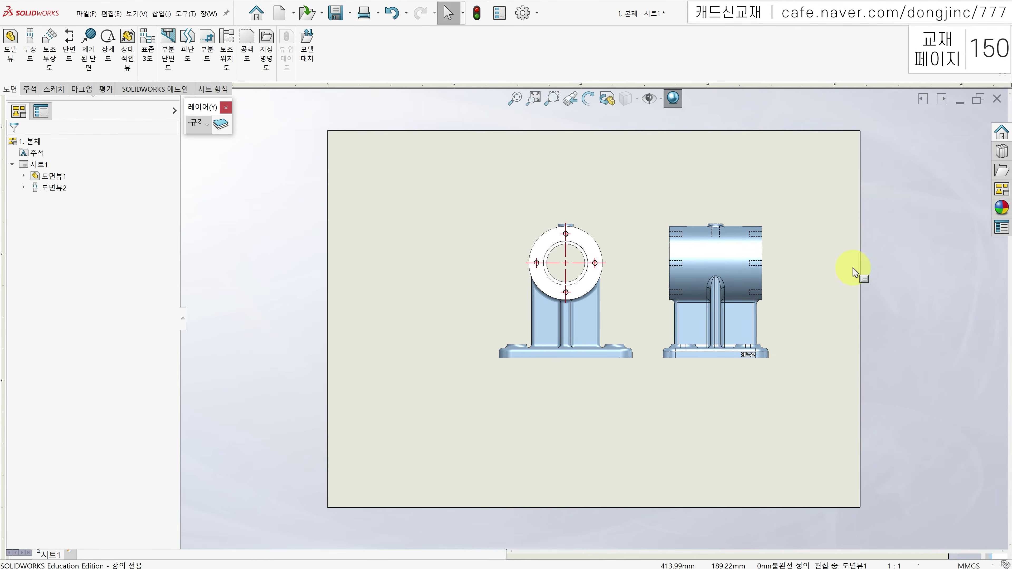
click(47, 177)
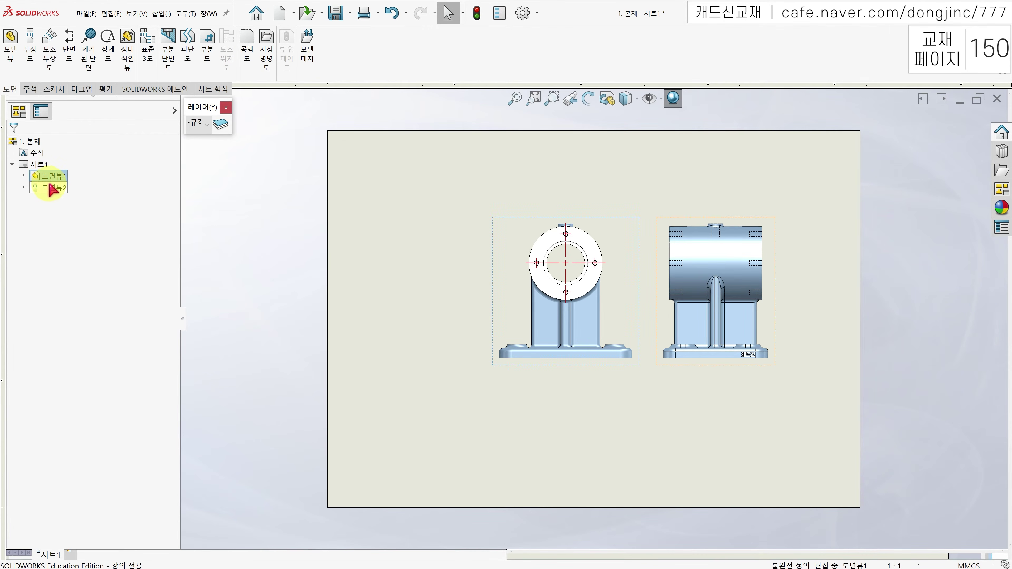
click(52, 188)
click(398, 254)
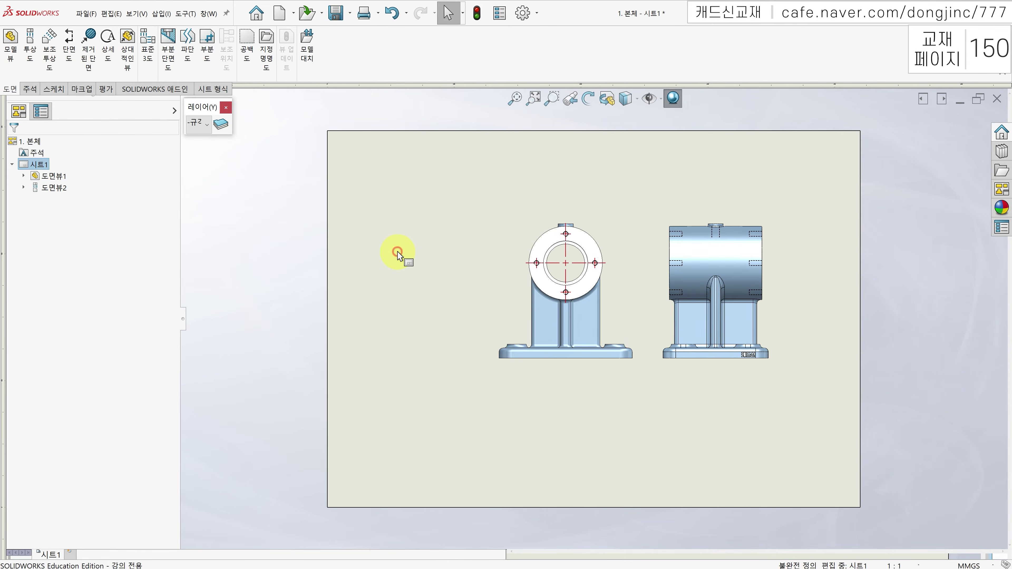
Change the front view's display style to hidden lines visible
click(502, 268)
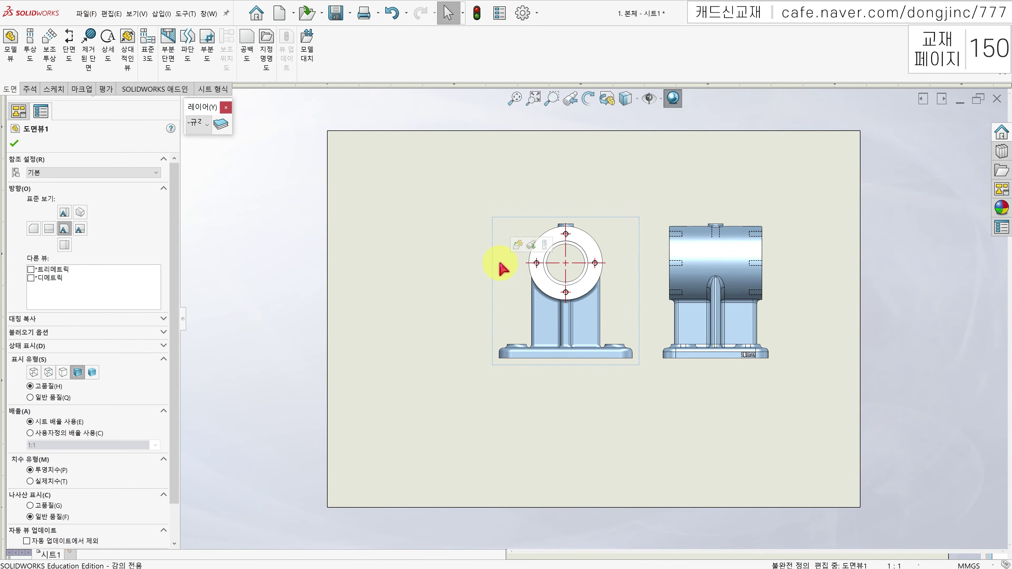
click(48, 373)
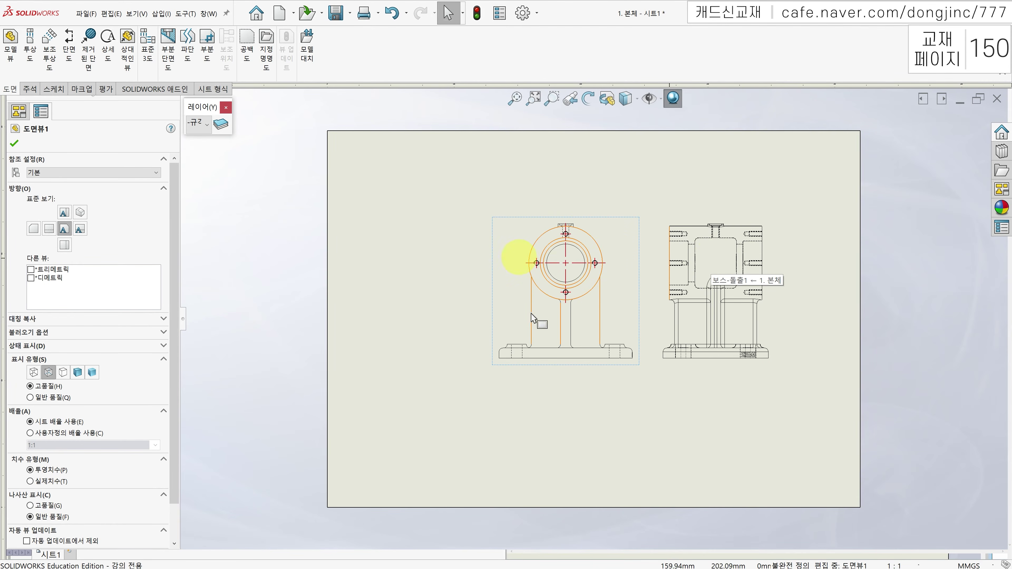
Try a custom scale of 2:1 on the front view, and set the custom scale back to 1:1
click(38, 434)
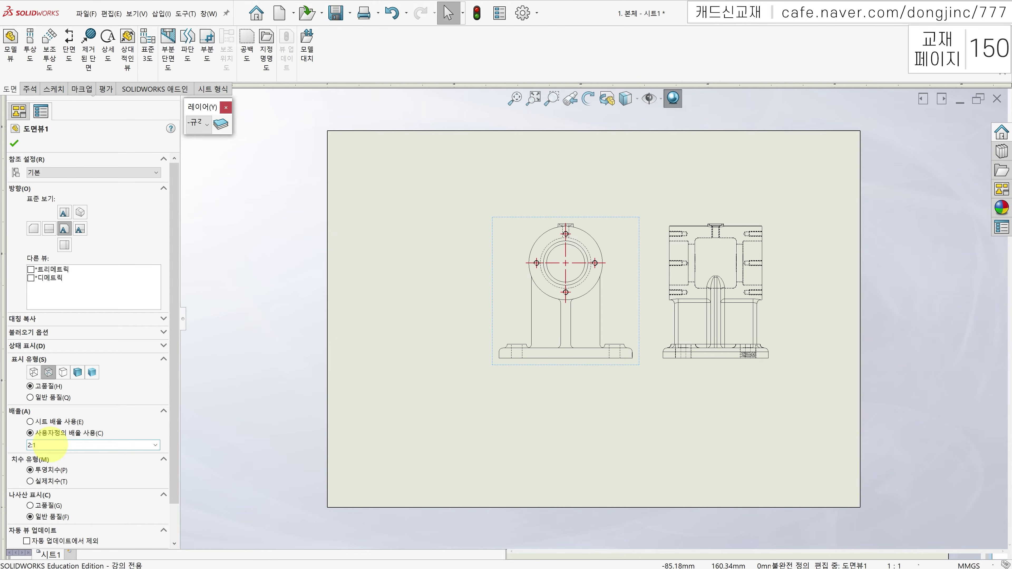
key(Return)
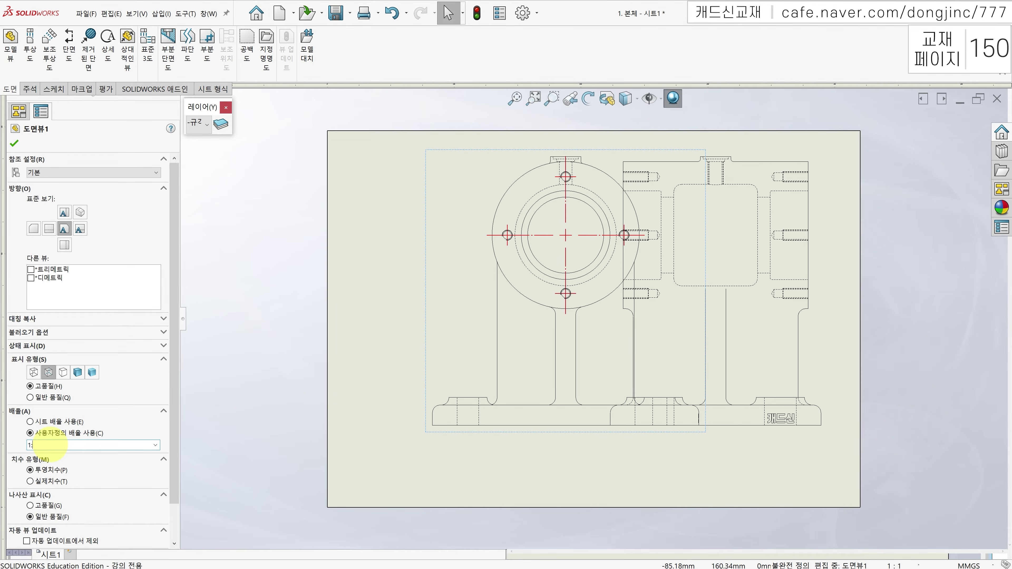
key(Return)
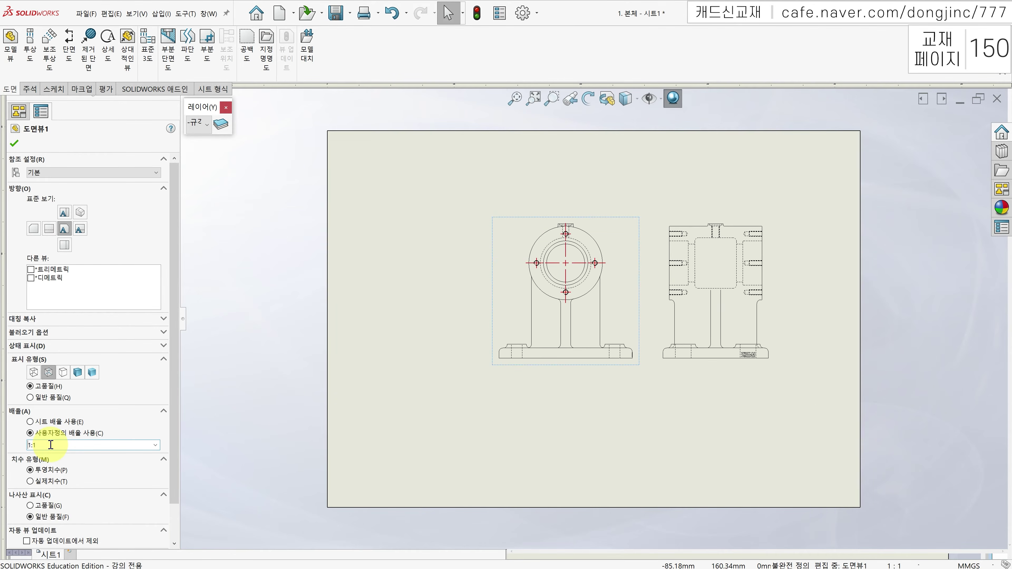
Set the front view's display style to shaded with edges
click(77, 373)
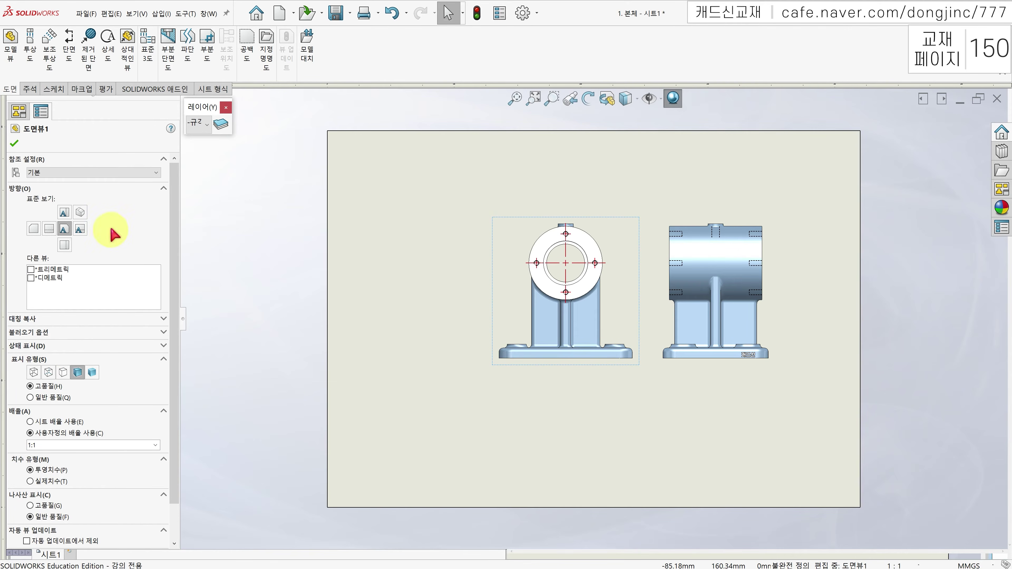
click(261, 229)
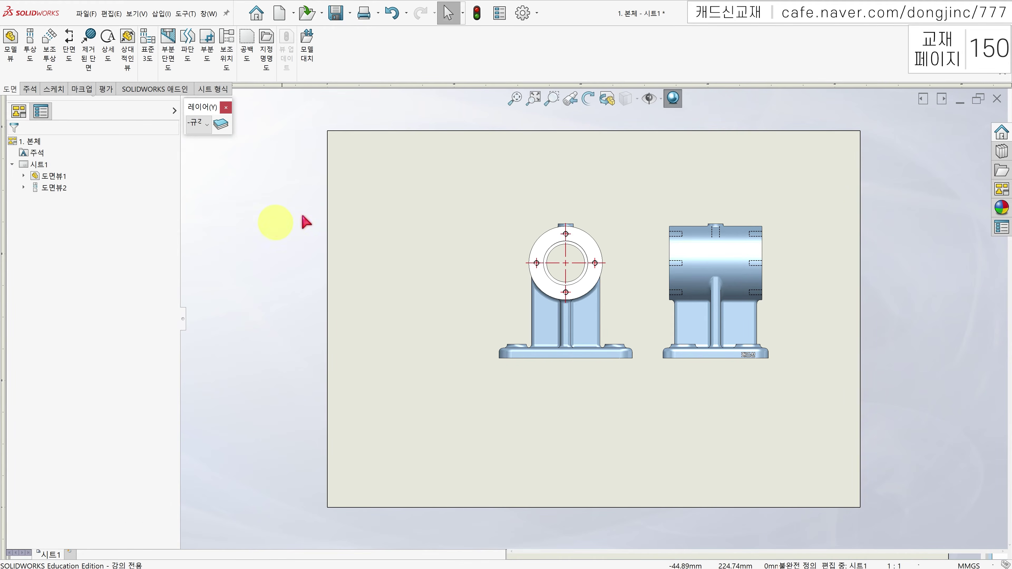
Try hidden lines visible and shaded with edges on the side view, and set it back to using the parent style
click(775, 296)
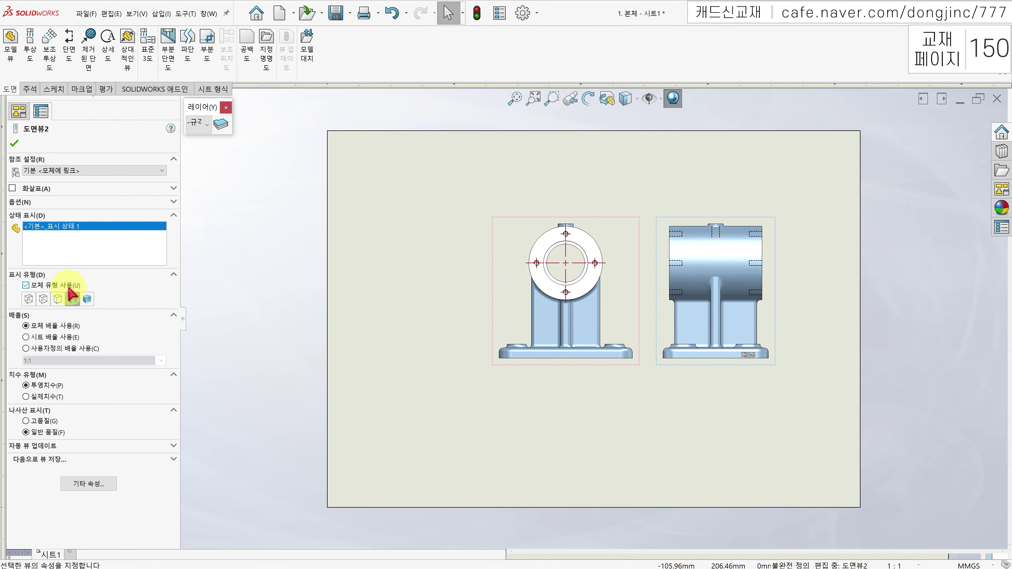
click(26, 285)
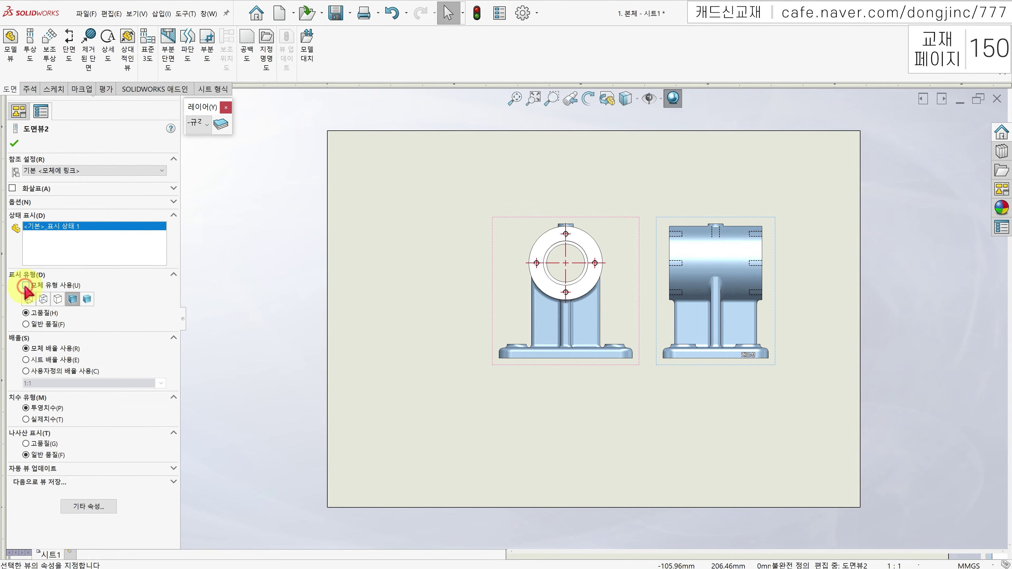
click(43, 299)
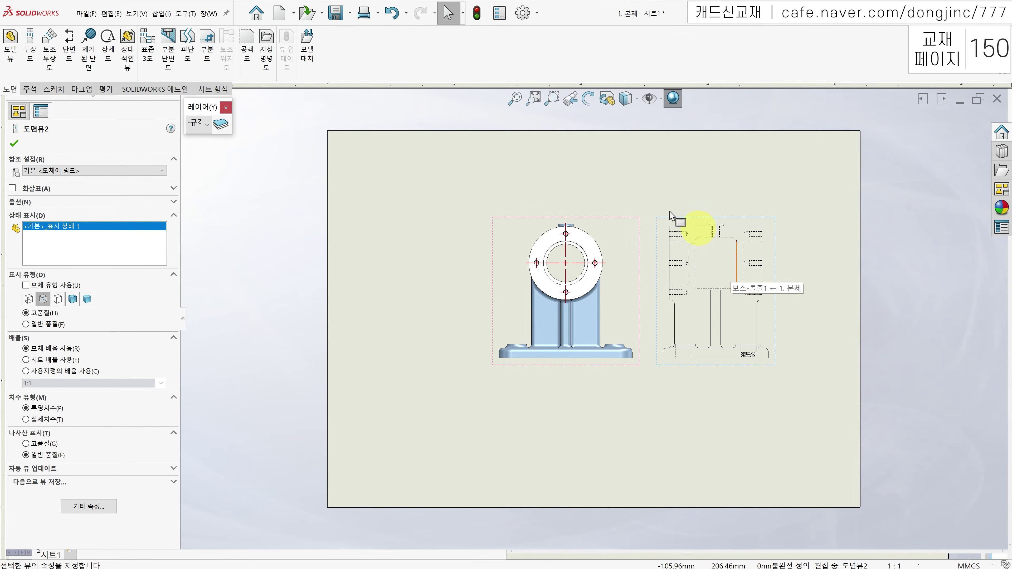
click(73, 299)
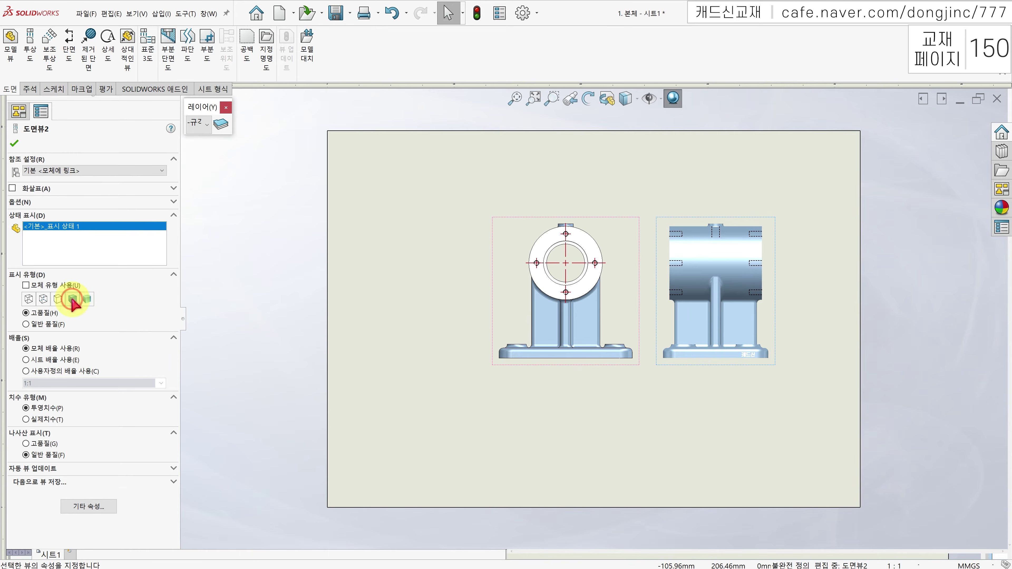
click(55, 287)
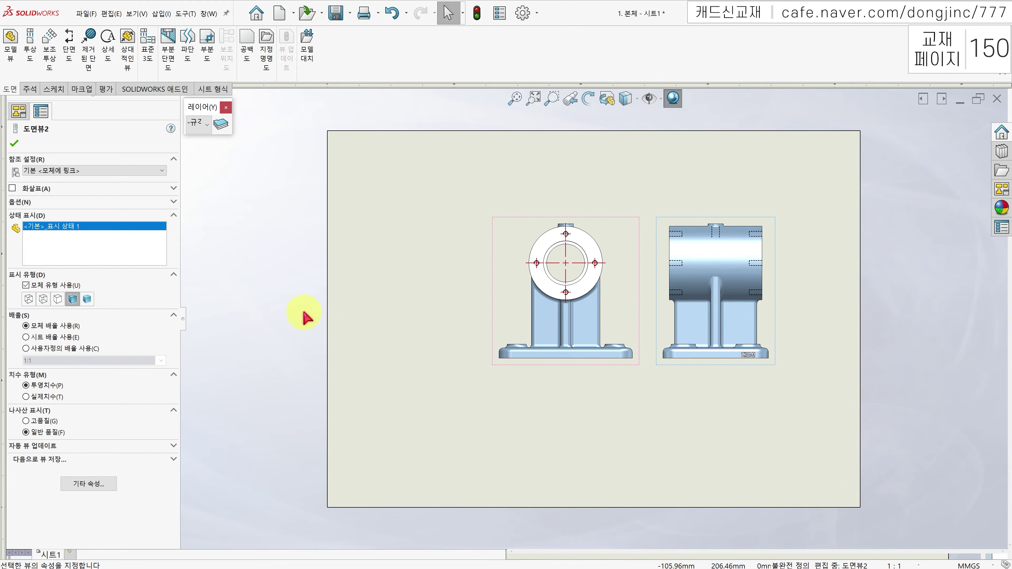
click(288, 303)
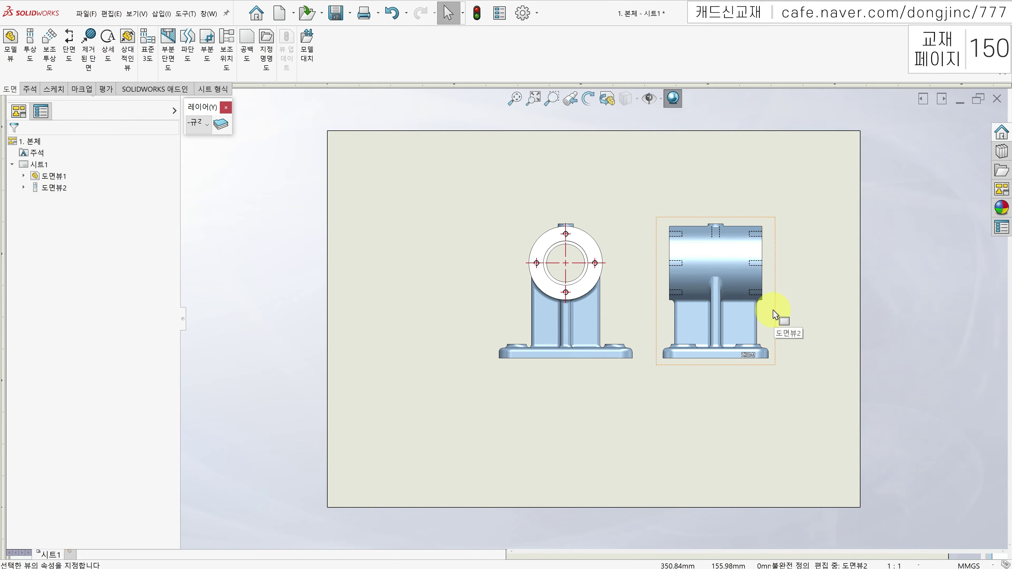
Shift the side view horizontally, break its alignment with the front view, and move it to the sheet's lower right corner
mouse_move(774, 308)
mouse_down()
mouse_move(811, 306)
mouse_move(658, 304)
mouse_move(757, 308)
mouse_up()
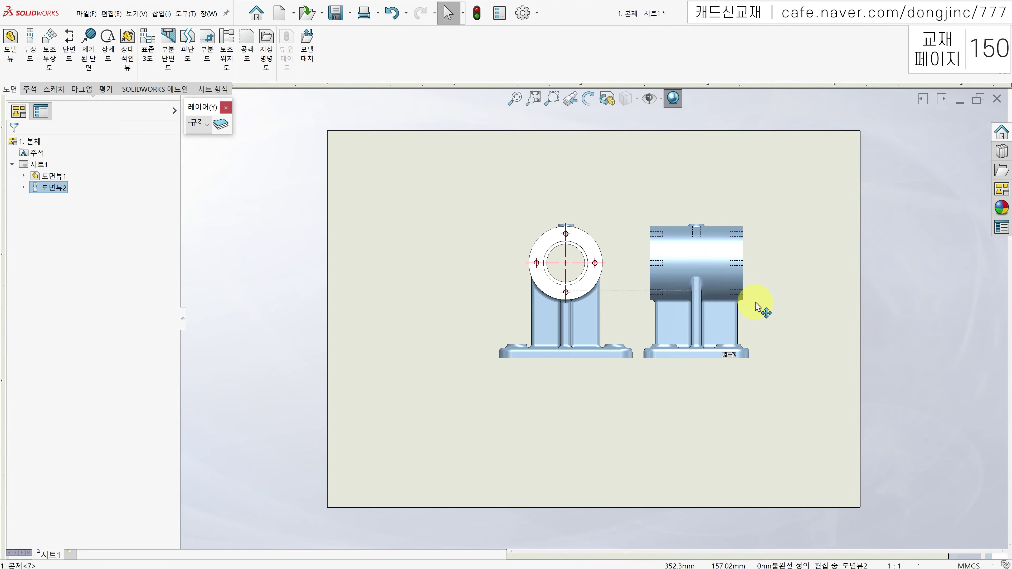
mouse_move(756, 304)
mouse_down()
mouse_move(836, 303)
mouse_move(474, 302)
mouse_move(530, 315)
mouse_move(851, 311)
mouse_move(442, 342)
mouse_move(795, 335)
mouse_up()
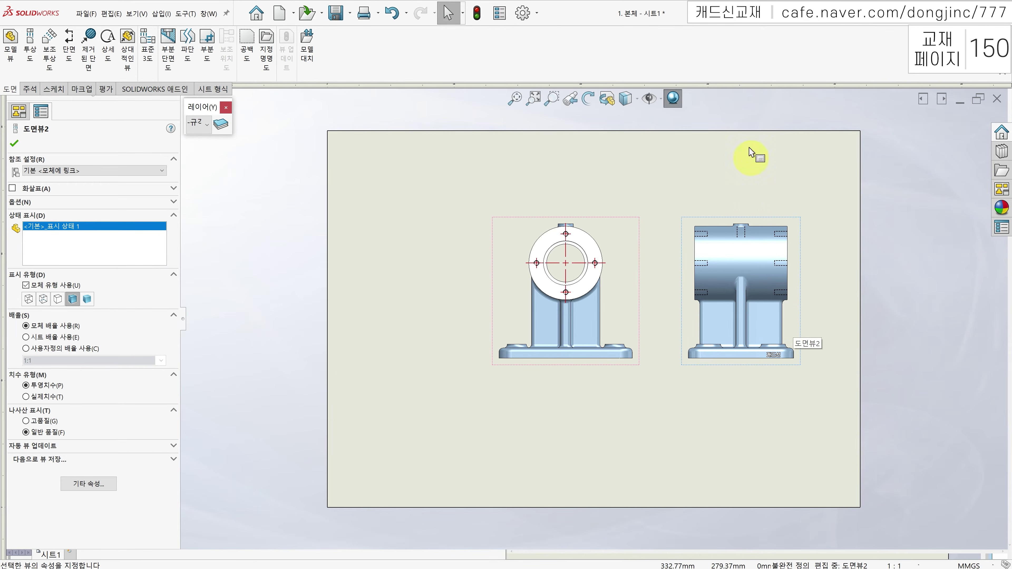
right_click(796, 303)
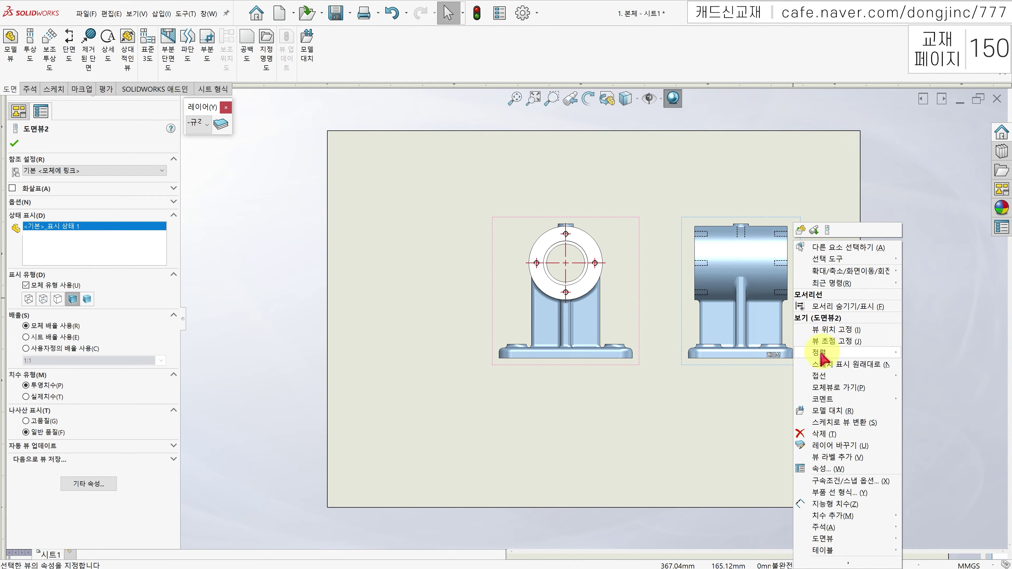
mouse_move(821, 352)
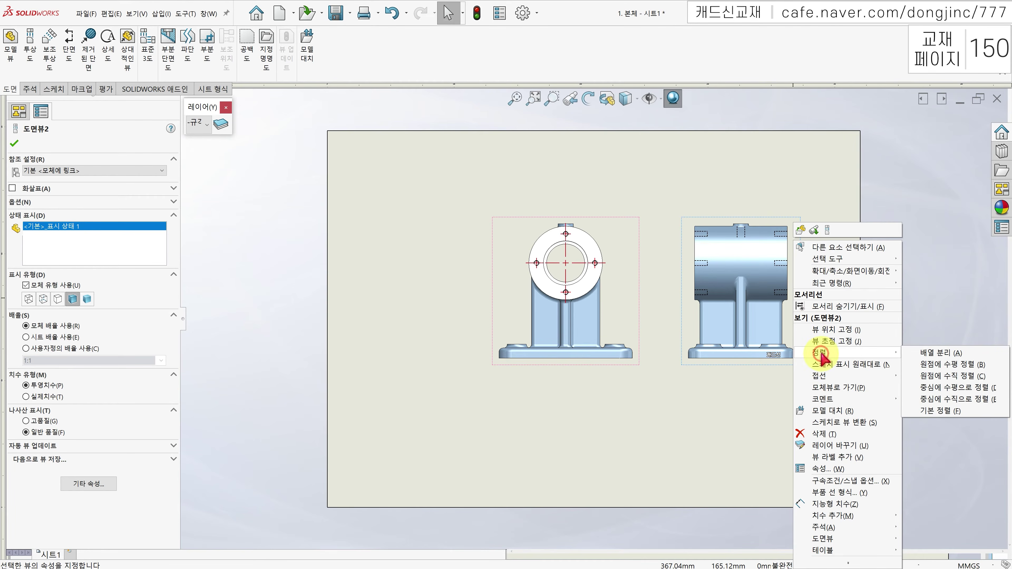
click(932, 354)
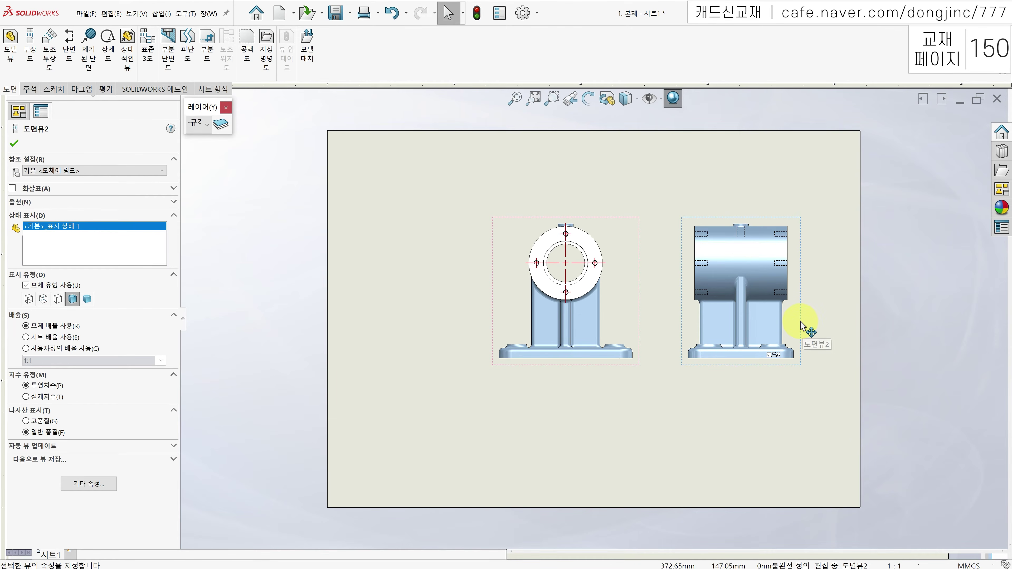
mouse_move(802, 323)
mouse_down()
mouse_move(808, 186)
mouse_move(812, 463)
mouse_move(801, 219)
mouse_move(823, 393)
mouse_move(836, 415)
mouse_move(853, 403)
mouse_move(851, 450)
mouse_up()
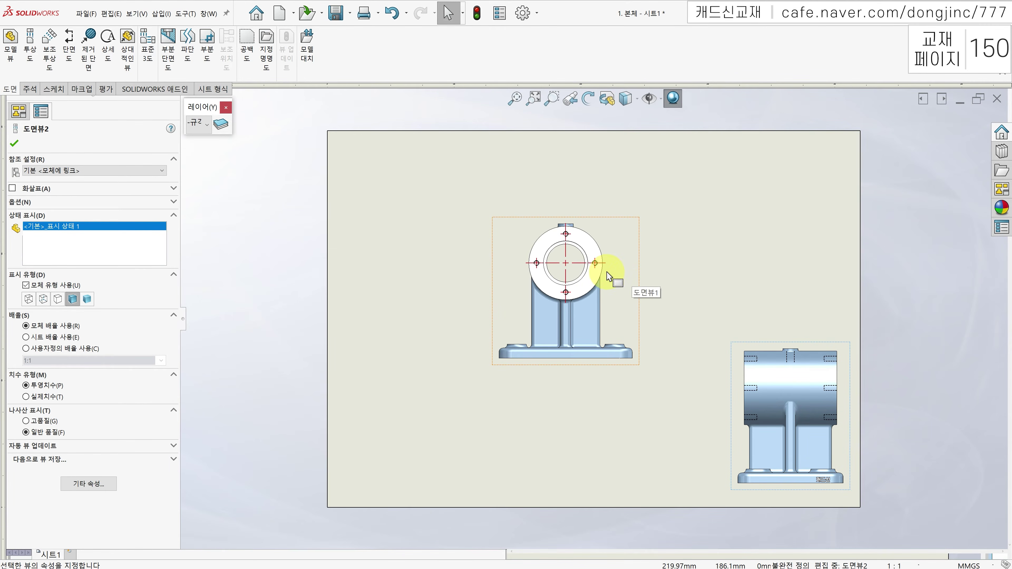
Align the side view horizontally by origin with the front view
right_click(736, 402)
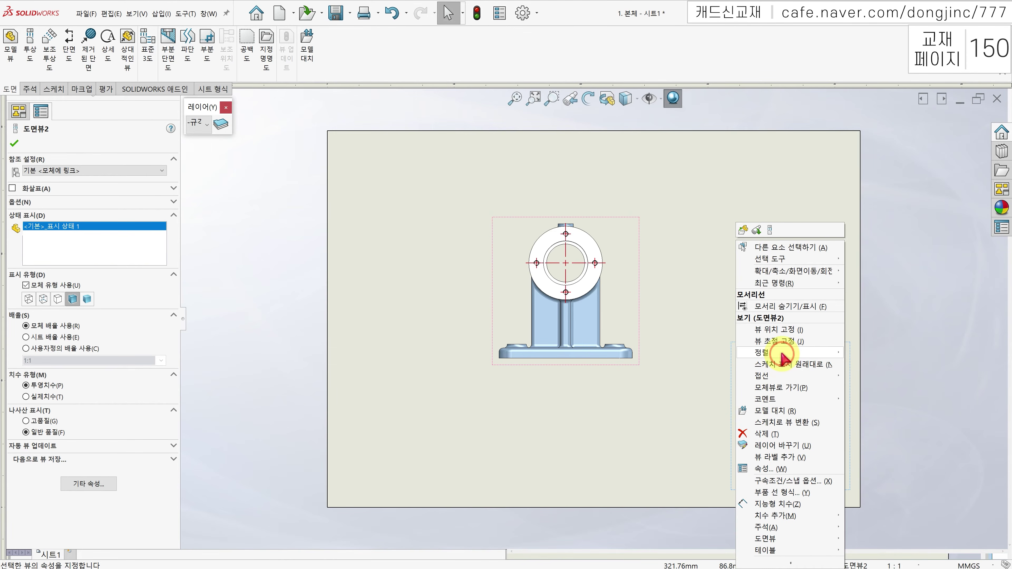
mouse_move(782, 357)
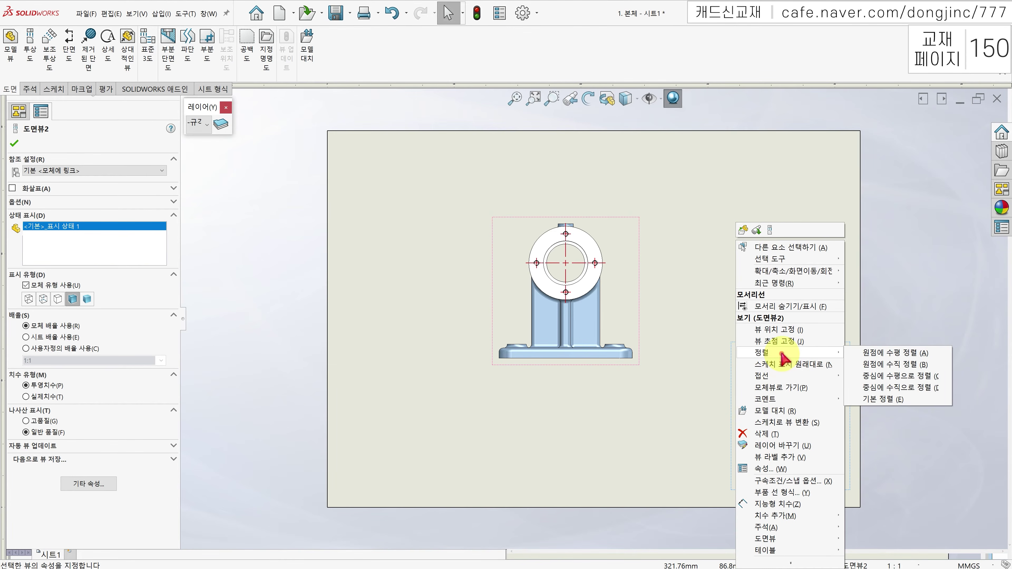
click(884, 354)
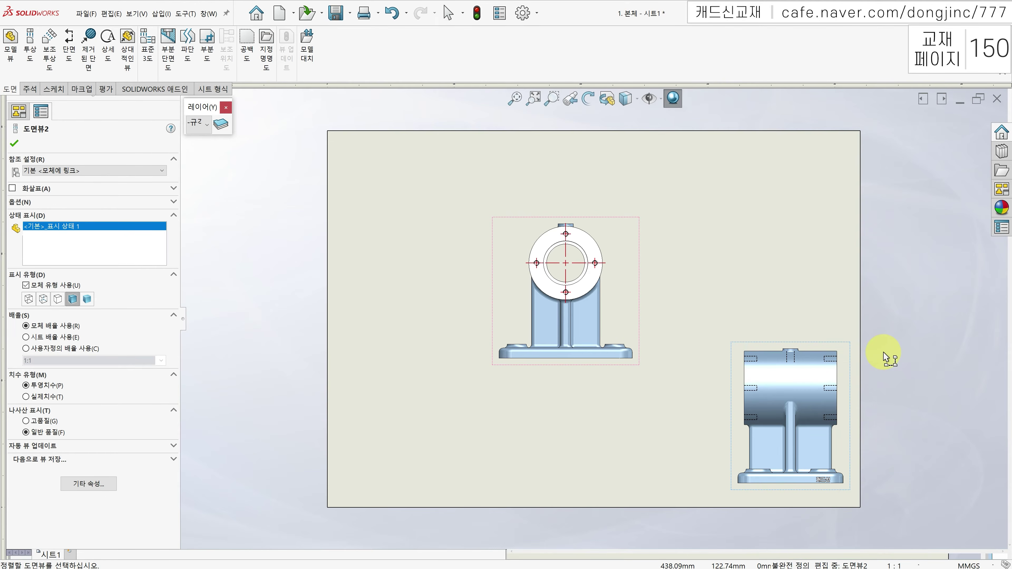
click(615, 293)
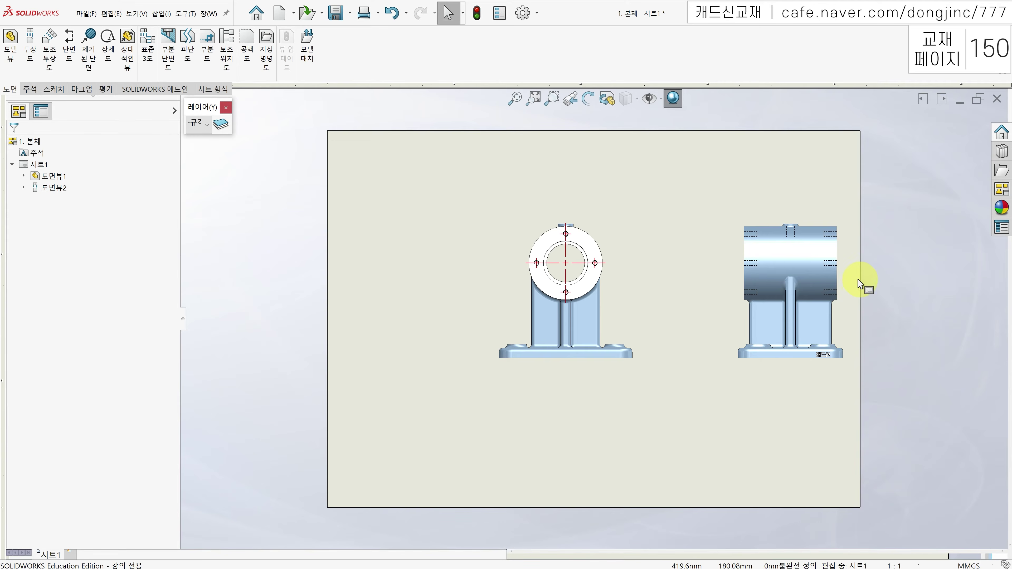
Move the side view closer to the front view, and move the front view down to the lower half of the sheet
mouse_move(850, 283)
mouse_down()
mouse_move(515, 317)
mouse_move(840, 312)
mouse_move(514, 315)
mouse_move(818, 305)
mouse_move(855, 317)
mouse_move(811, 305)
mouse_move(651, 316)
mouse_move(673, 330)
mouse_move(680, 319)
mouse_move(785, 321)
mouse_move(772, 323)
mouse_move(770, 234)
mouse_move(788, 264)
mouse_move(769, 165)
mouse_move(802, 332)
mouse_move(809, 321)
mouse_up()
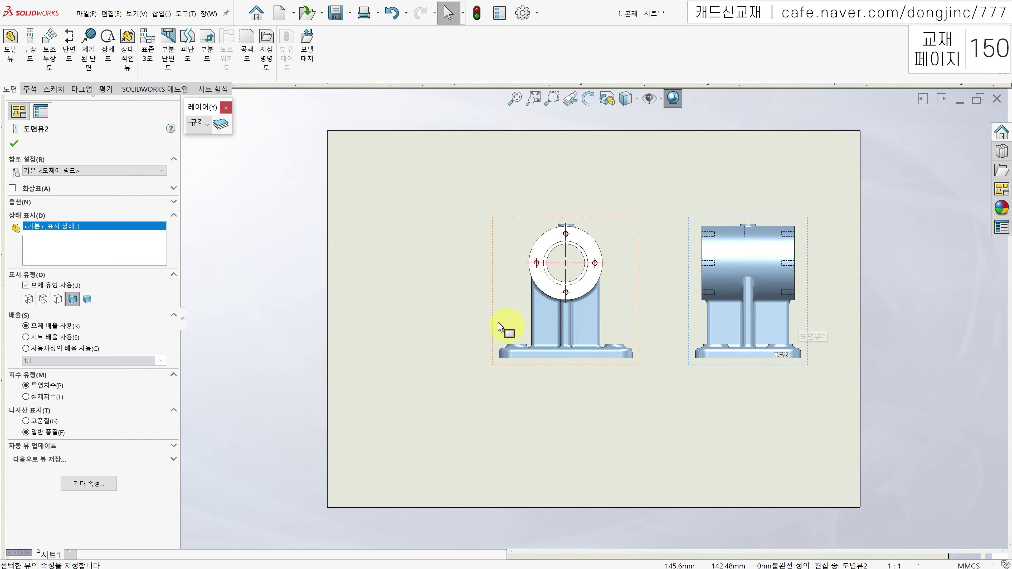
mouse_move(493, 323)
mouse_down()
mouse_move(501, 169)
mouse_move(517, 298)
mouse_move(481, 416)
mouse_up()
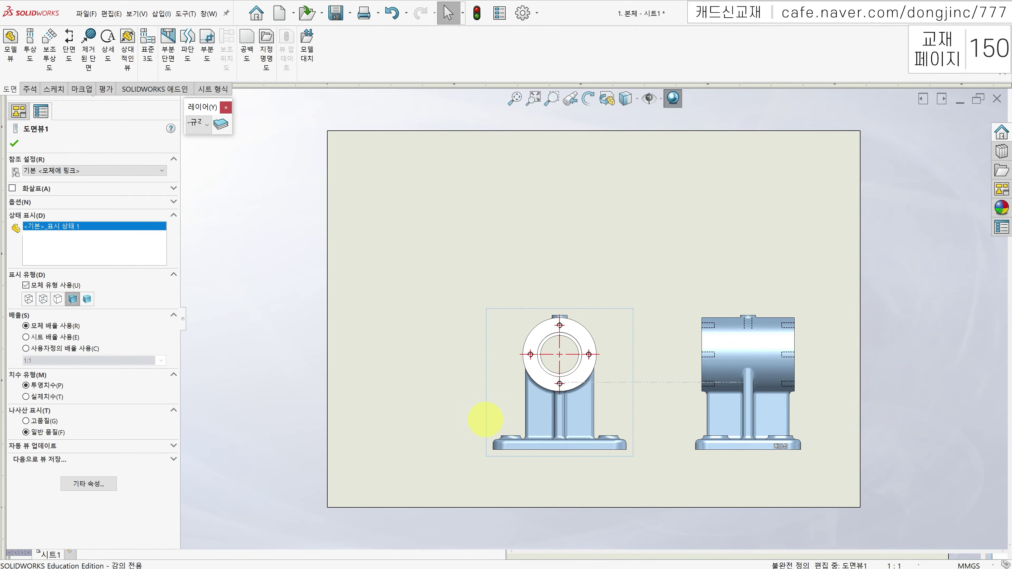
click(426, 359)
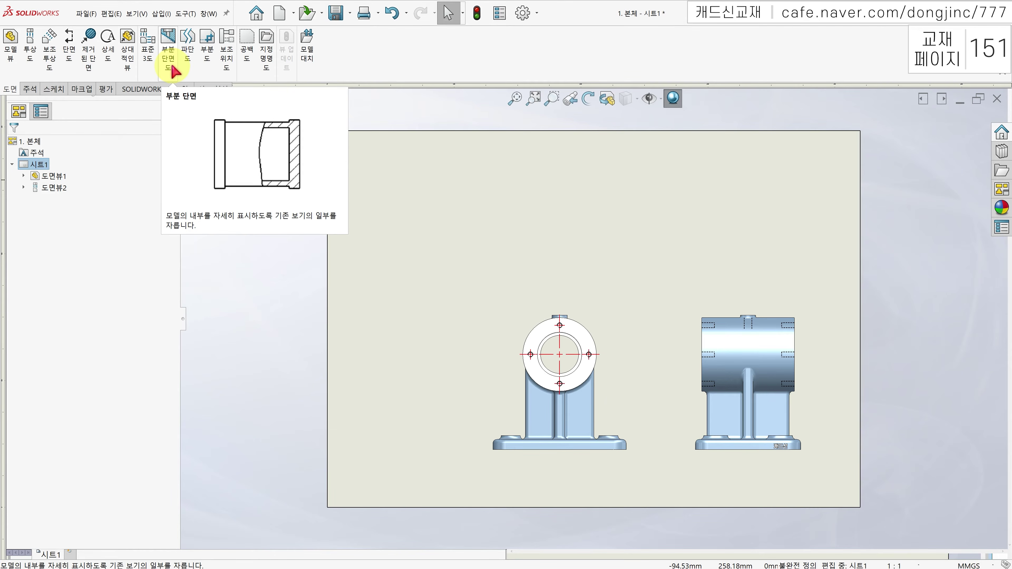
Start the Line tool for sketching a profile on the side view
click(54, 89)
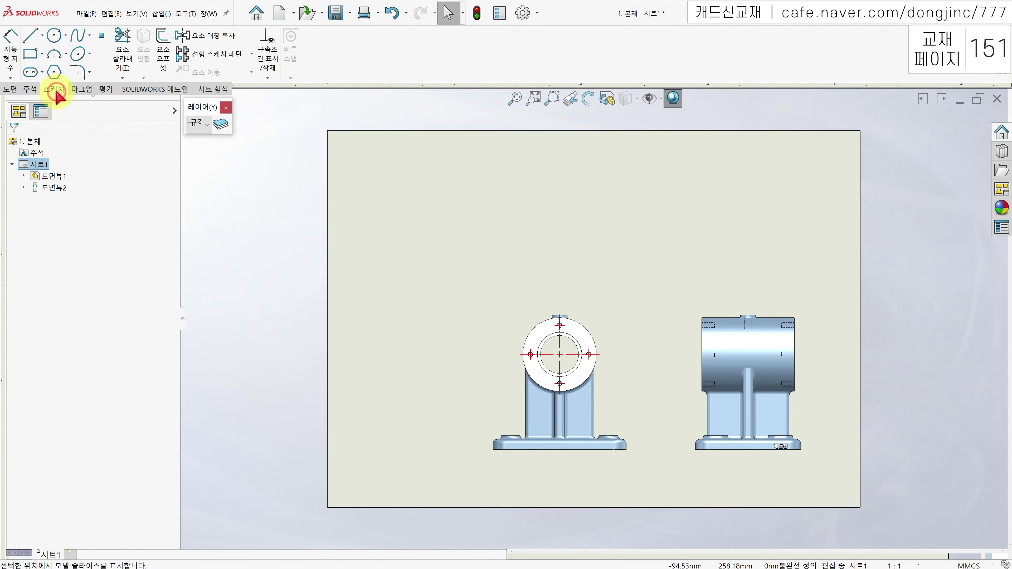
click(31, 36)
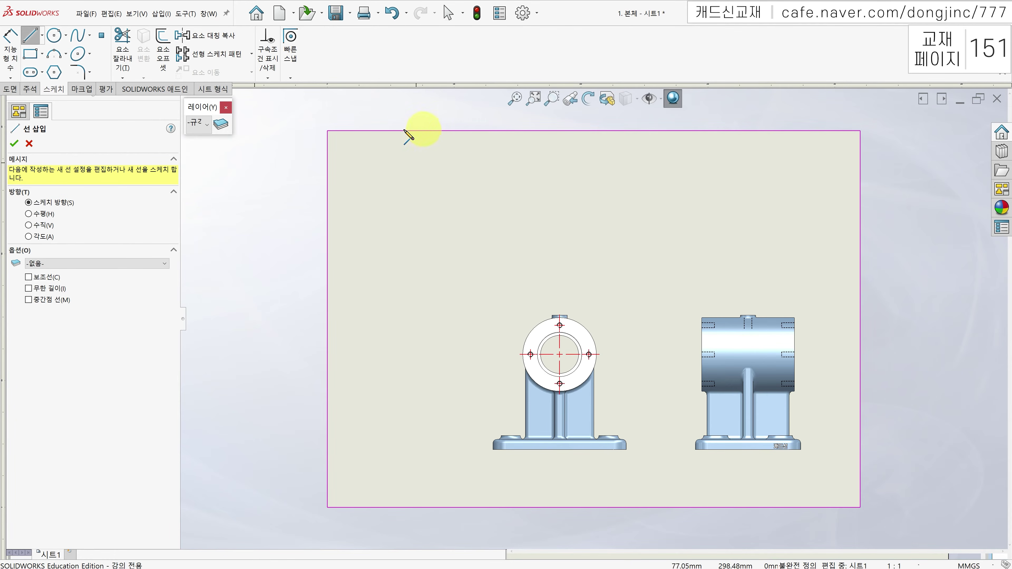
click(327, 280)
click(404, 218)
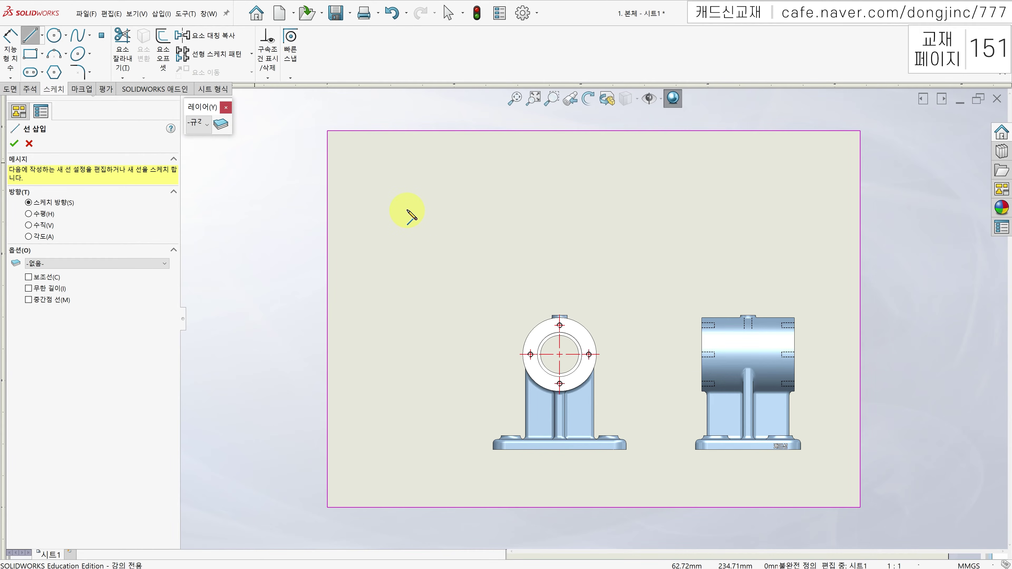
click(685, 339)
click(785, 341)
click(720, 299)
click(693, 361)
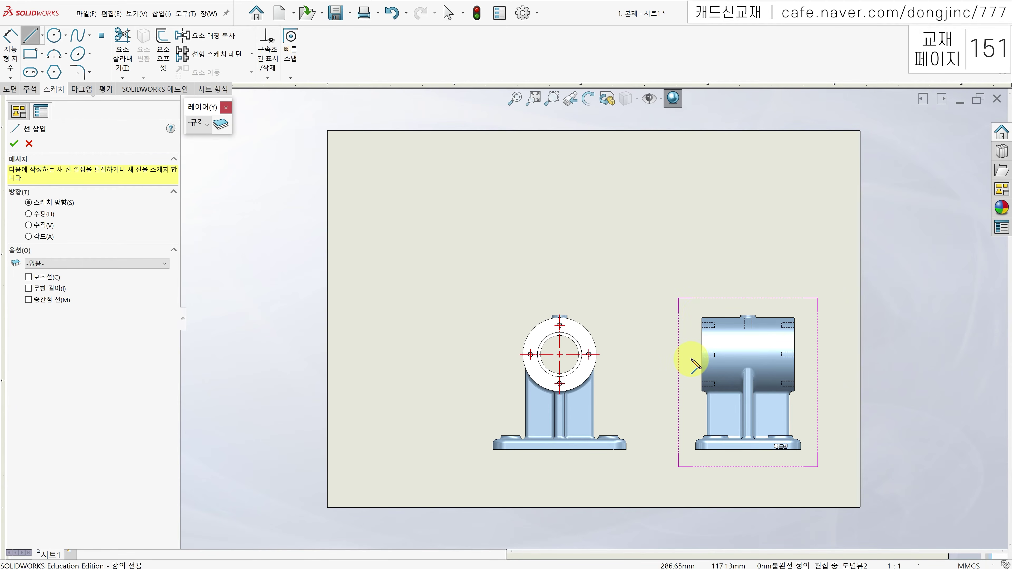
click(11, 89)
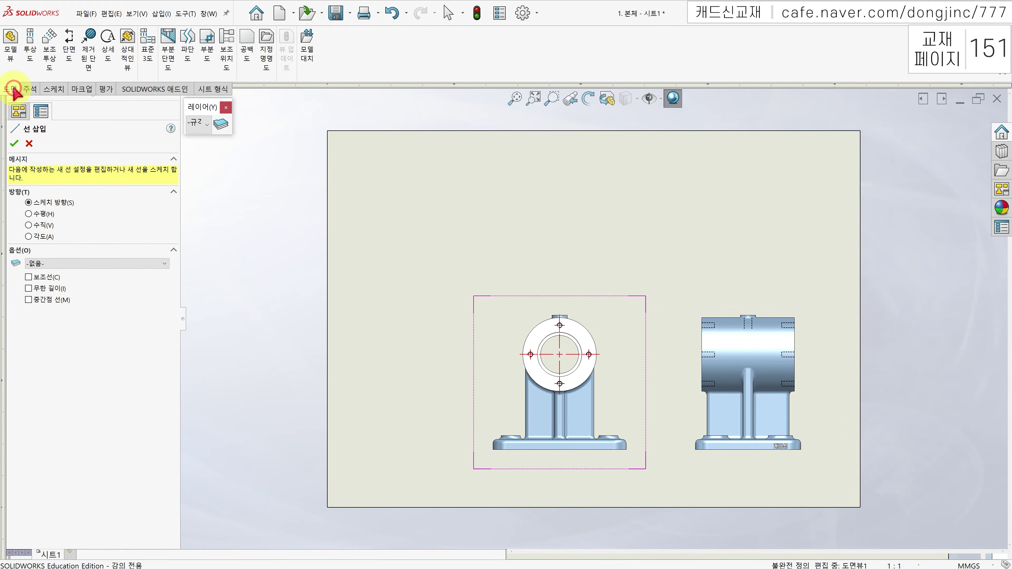
click(169, 55)
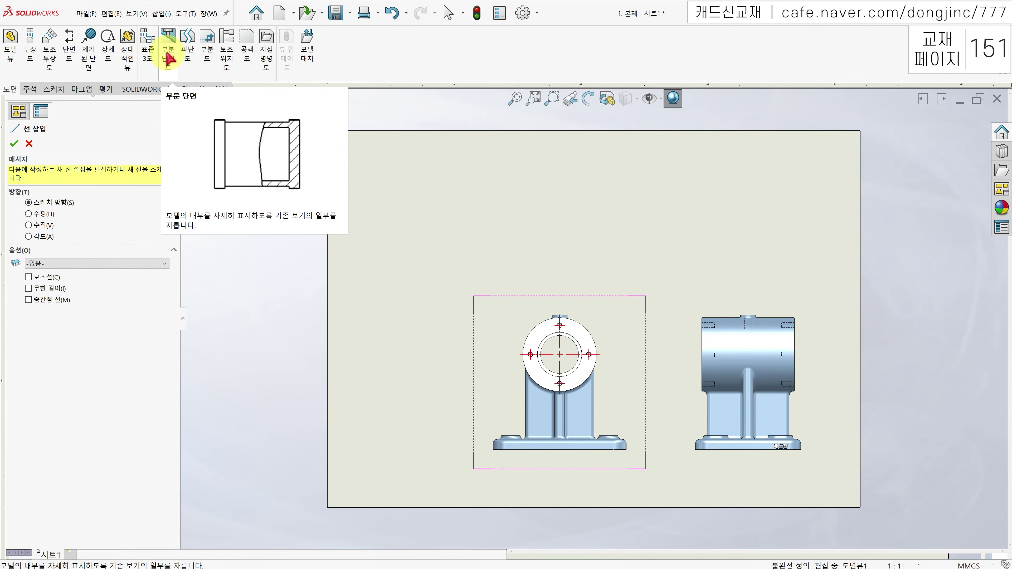
click(55, 89)
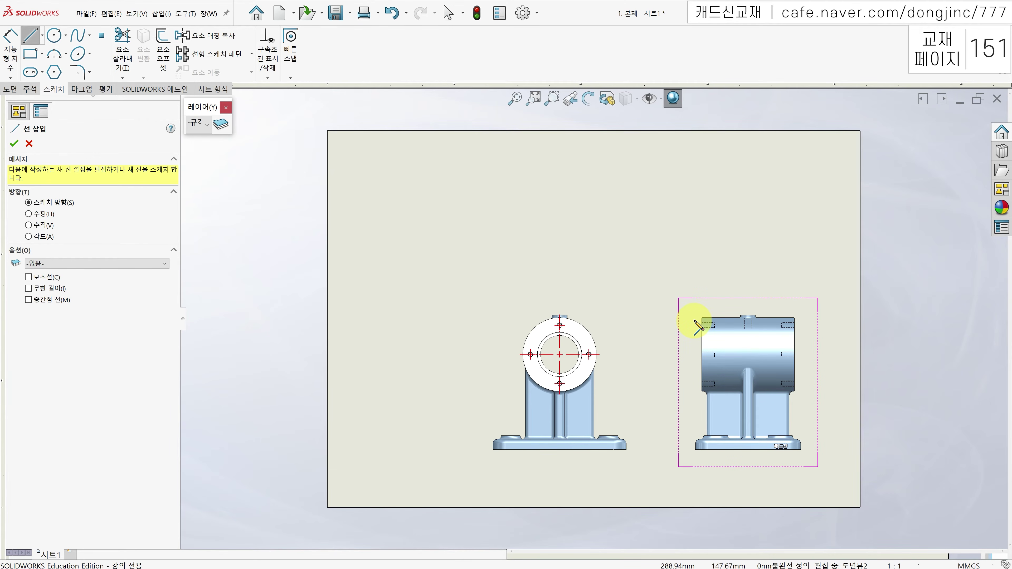
Sketch a closed line profile around the side view's cylinder, following its lower edge with a 6 mm step at the rib and sides about 62 and 69 mm
scroll(694, 333, down, 5)
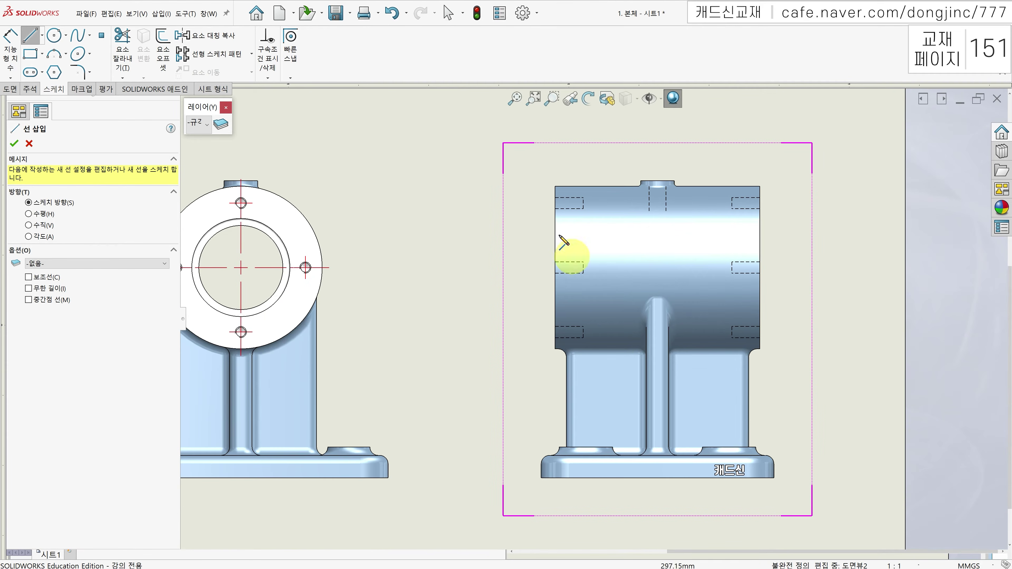
click(521, 180)
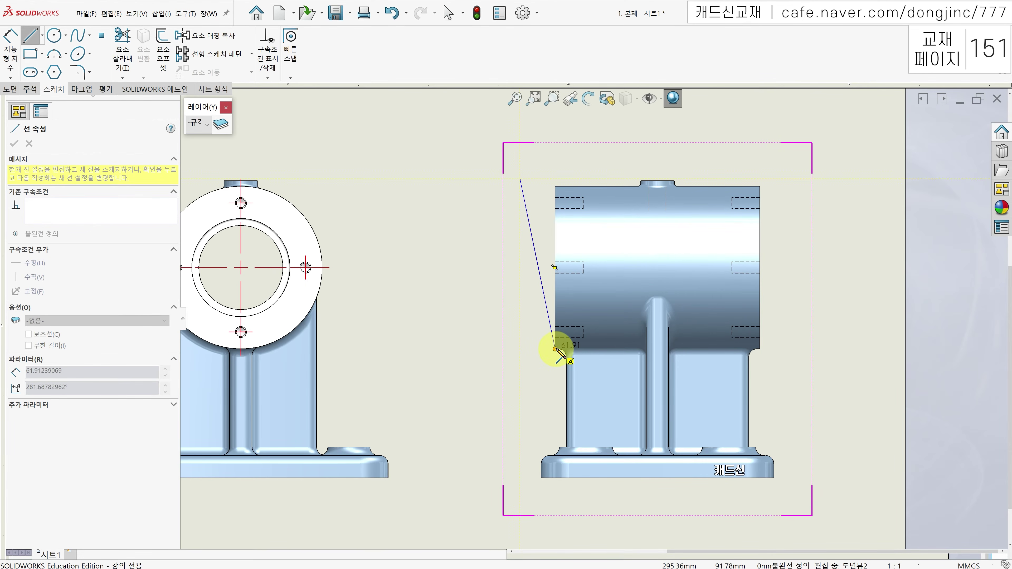
click(555, 349)
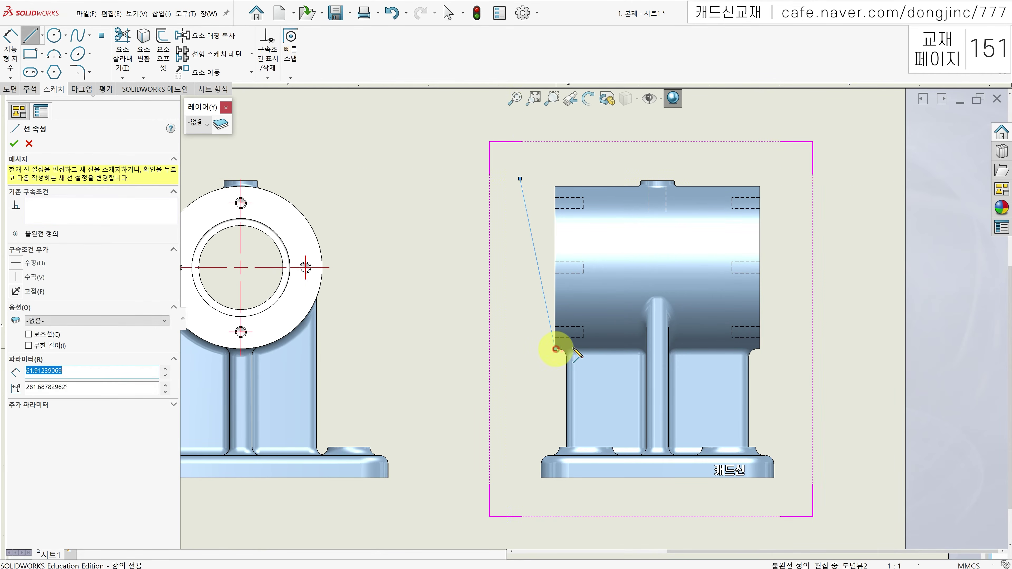
click(646, 349)
click(666, 368)
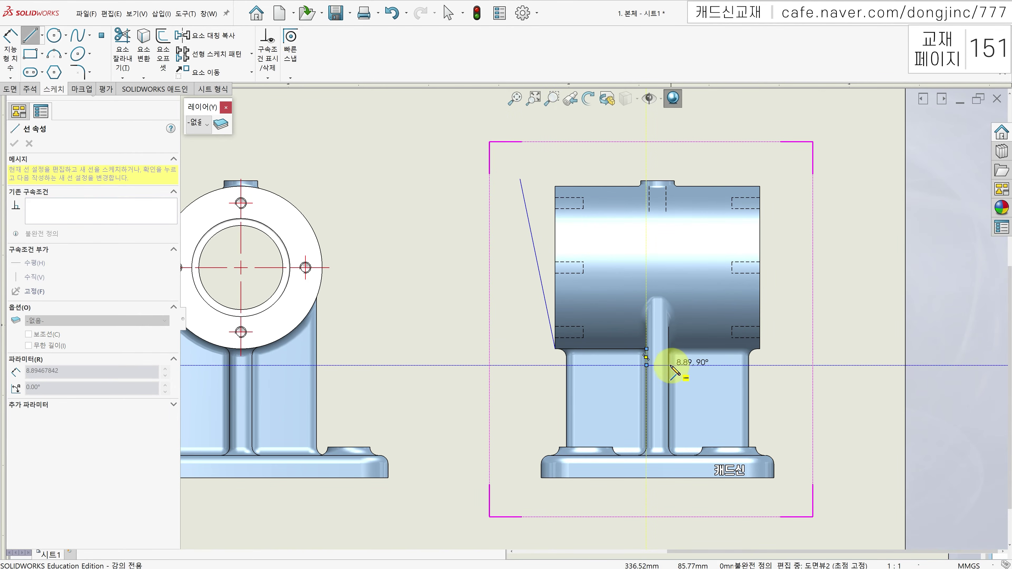
click(669, 366)
click(669, 365)
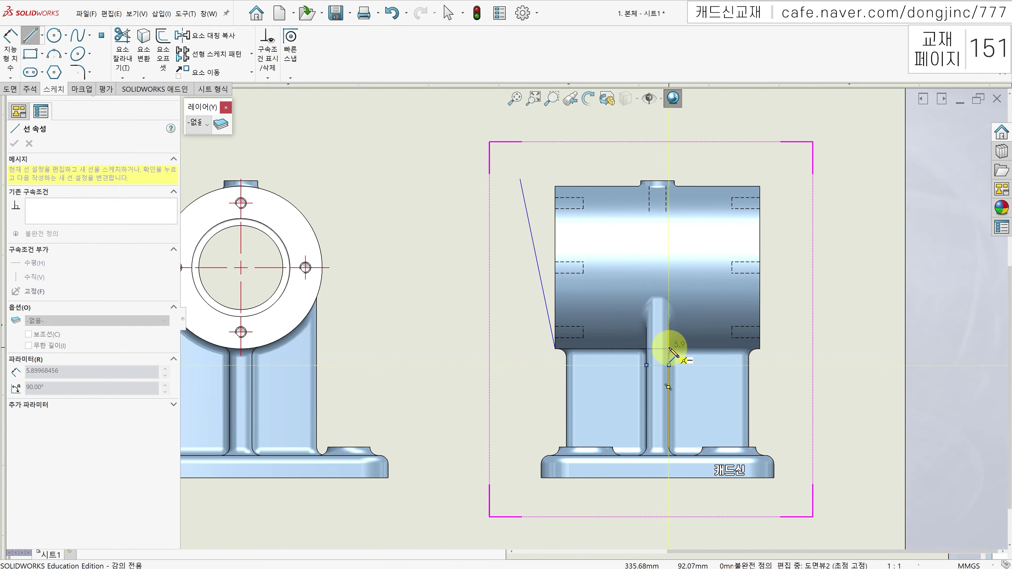
click(669, 349)
click(760, 349)
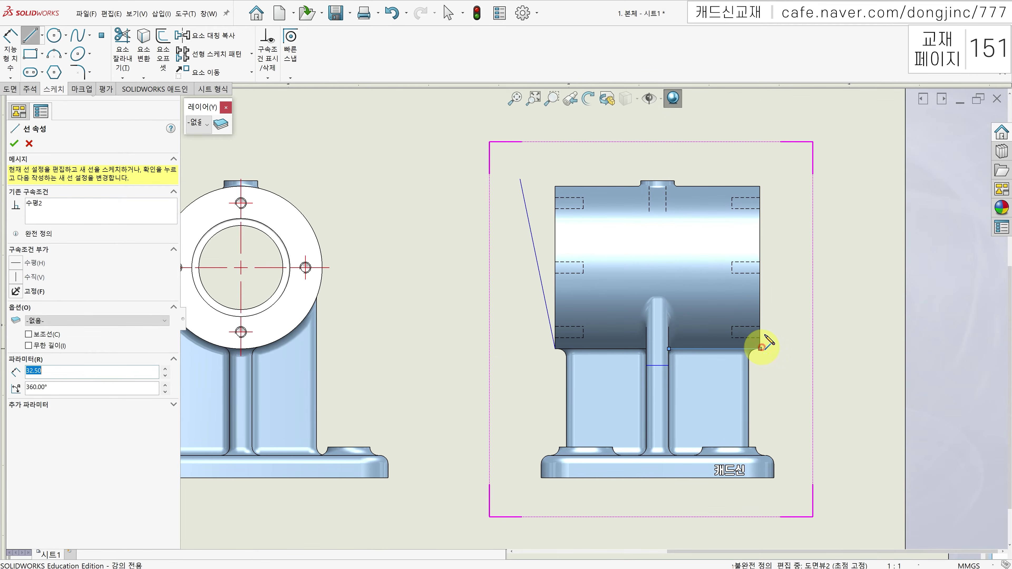
click(790, 158)
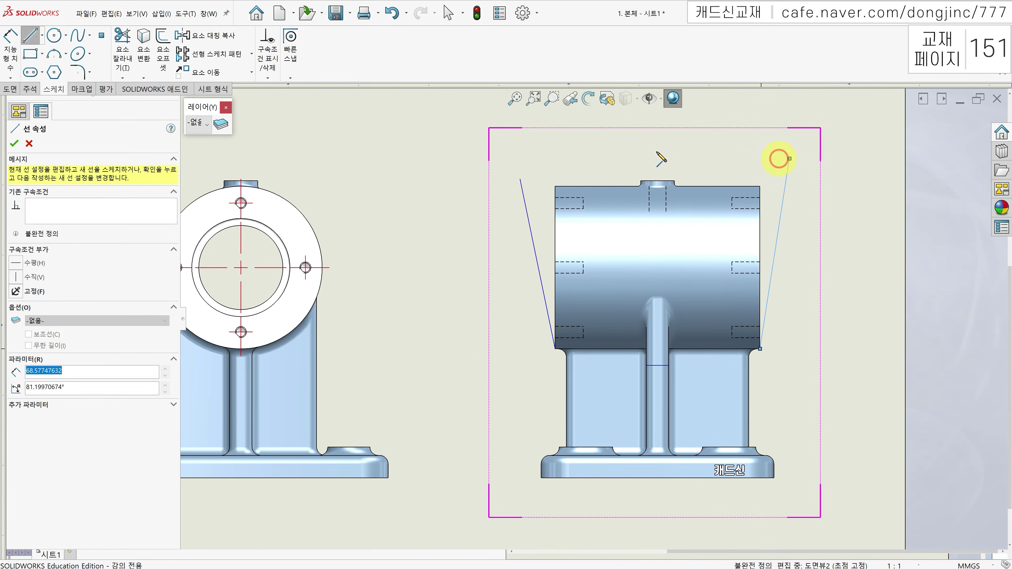
click(520, 178)
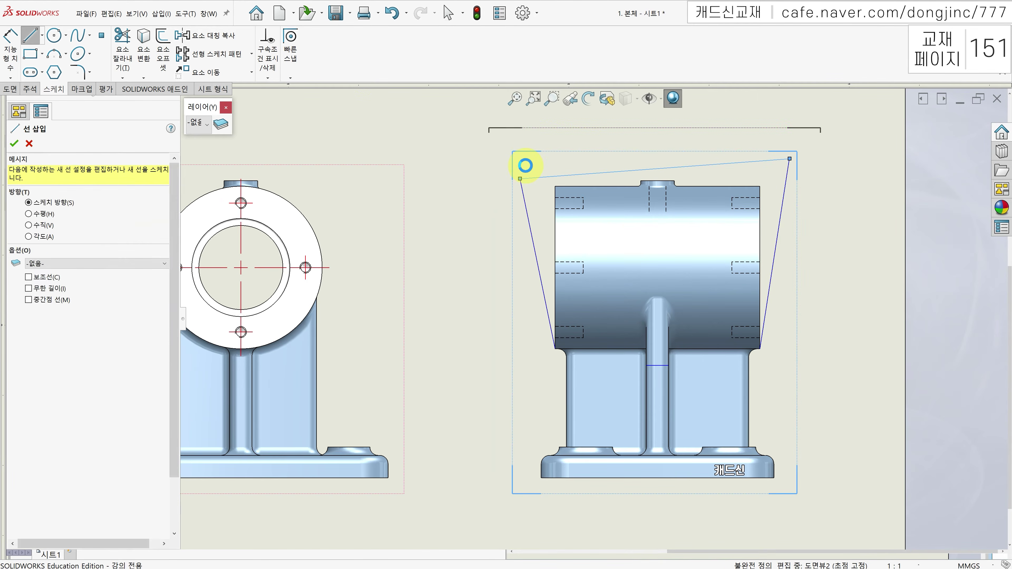
key(Escape)
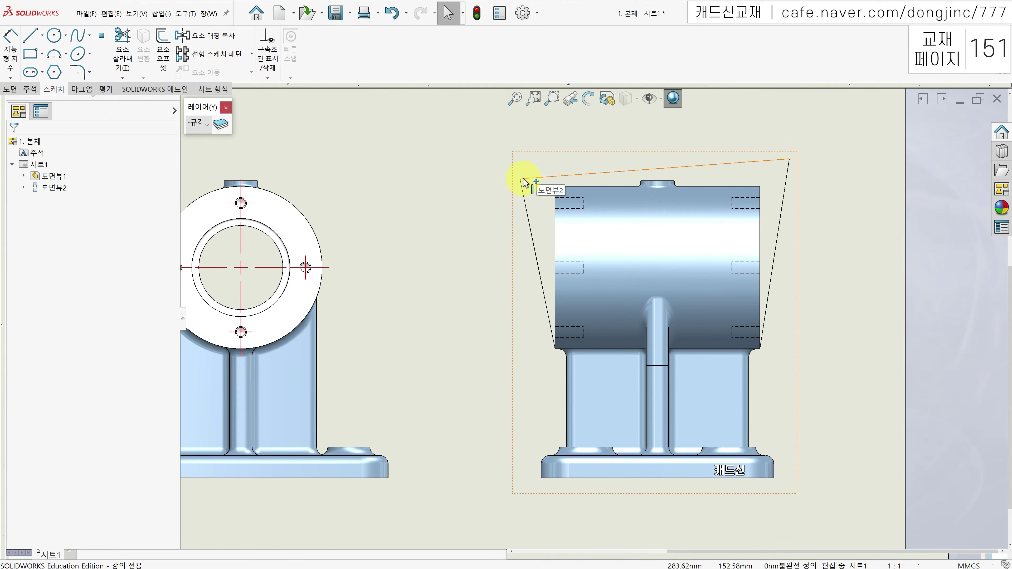
mouse_move(520, 180)
mouse_down()
mouse_move(555, 304)
mouse_move(594, 344)
mouse_move(634, 350)
mouse_up()
mouse_move(650, 363)
mouse_down()
mouse_move(728, 349)
mouse_move(769, 296)
mouse_move(785, 162)
mouse_move(536, 187)
mouse_up()
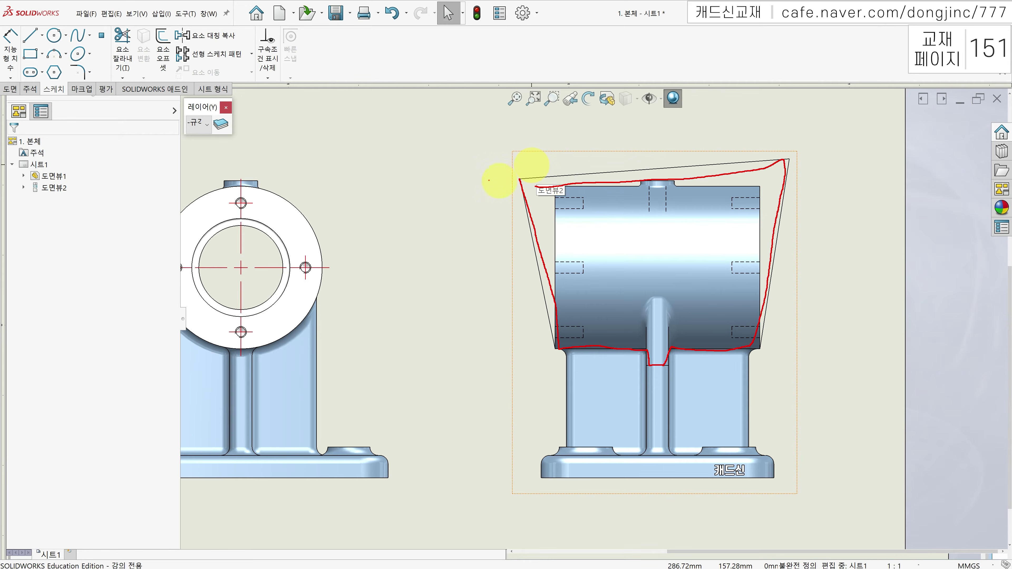
mouse_move(373, 154)
mouse_down()
mouse_move(443, 214)
mouse_move(389, 249)
mouse_move(393, 308)
mouse_up()
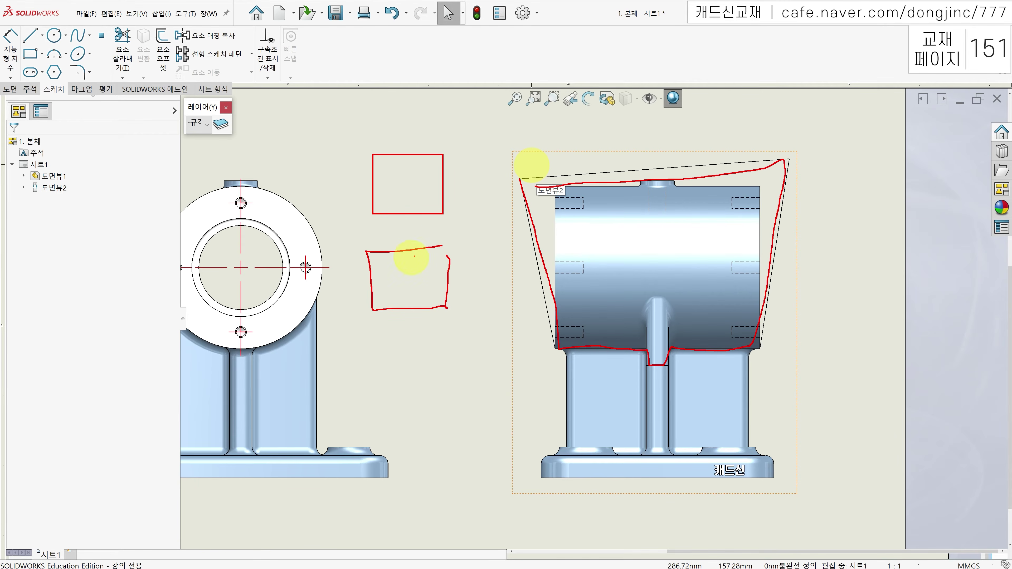
drag(435, 241, 439, 262)
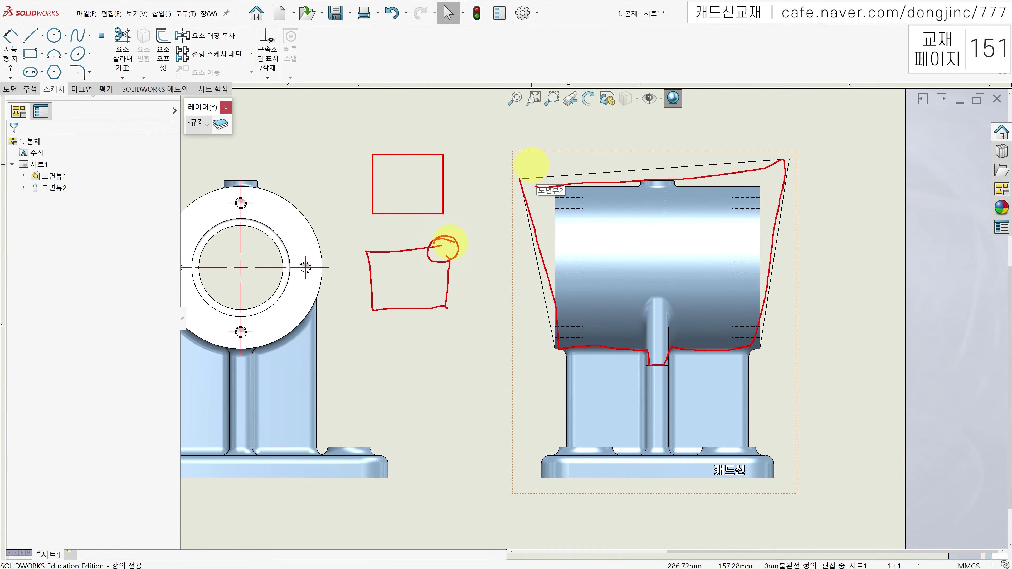
drag(456, 235, 368, 319)
drag(375, 242, 458, 311)
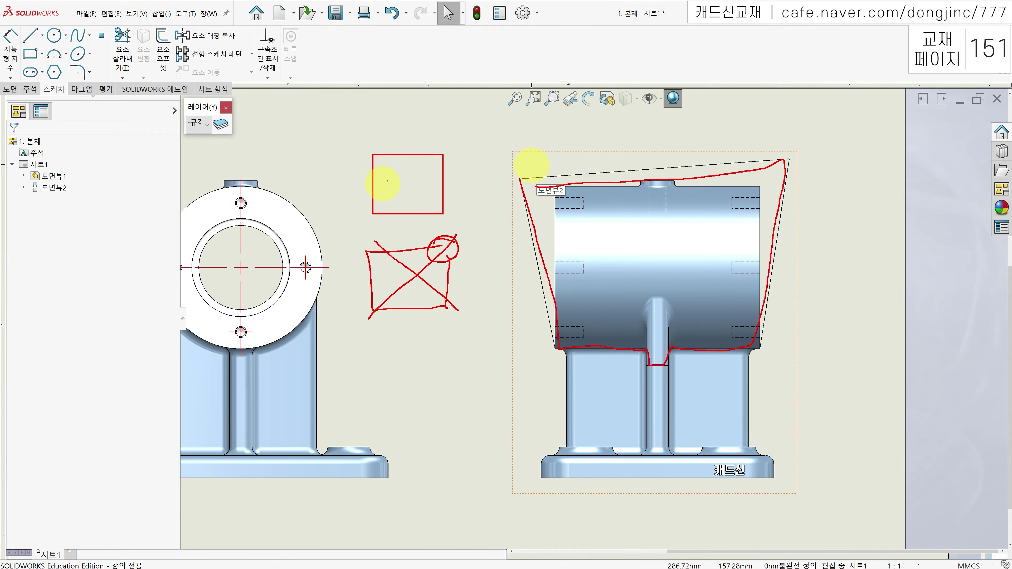
drag(403, 173, 411, 189)
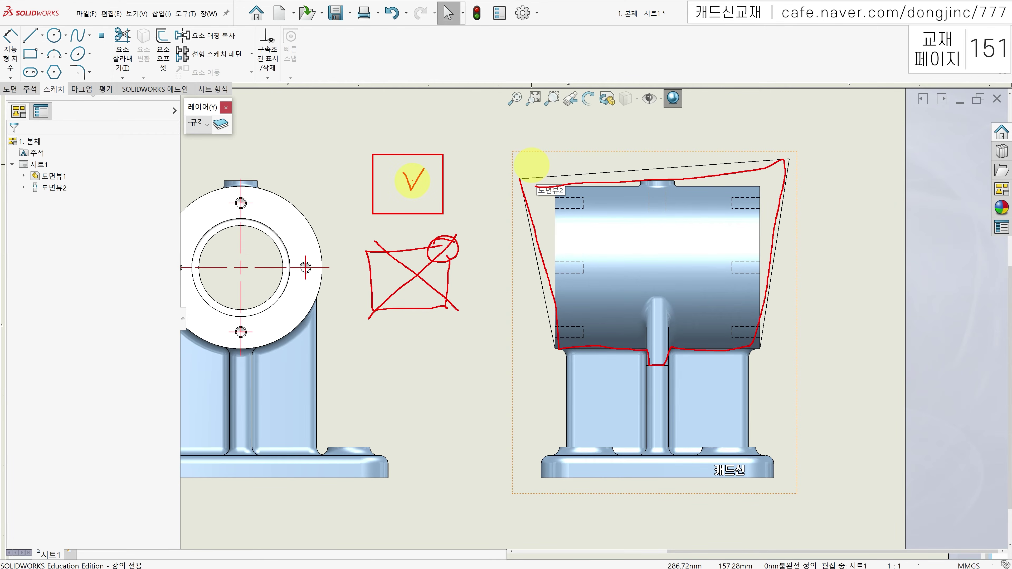
mouse_move(402, 229)
mouse_down()
mouse_move(360, 256)
mouse_move(400, 319)
mouse_move(483, 252)
mouse_move(386, 225)
mouse_up()
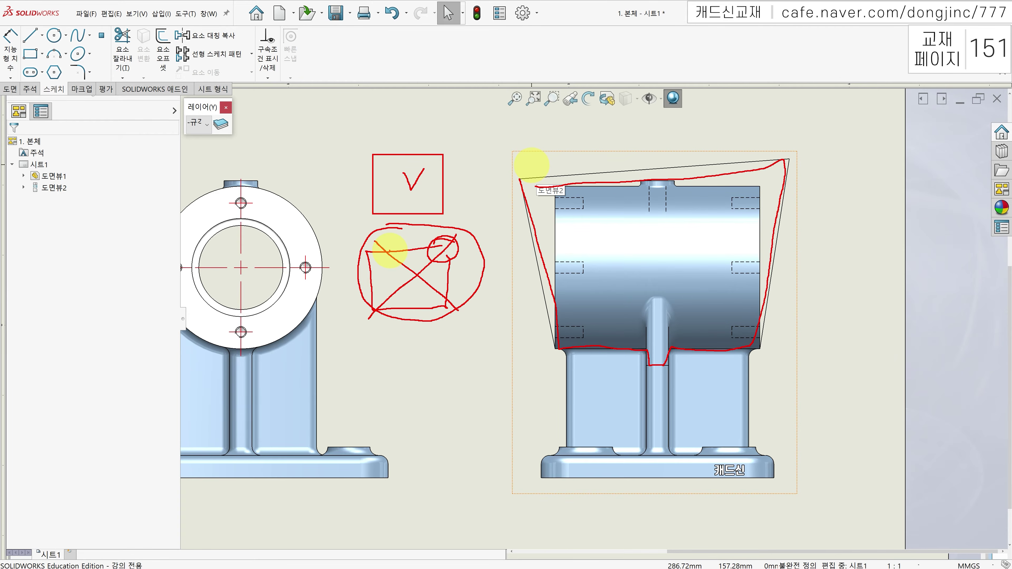
key(Escape)
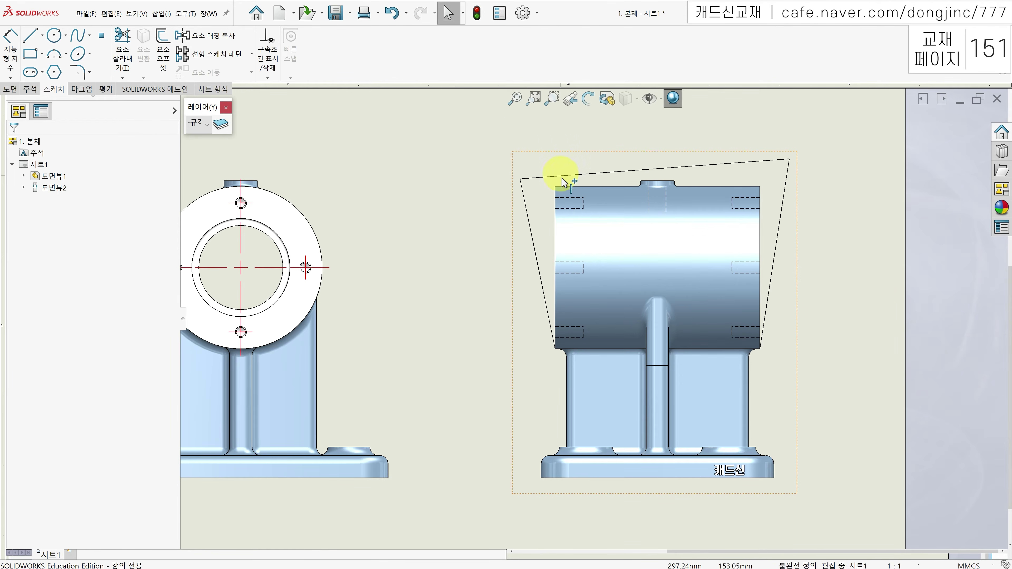
Create a broken-out section from the closed profile on the side view, with the cylinder's top silhouette edge as depth reference and preview enabled
click(569, 175)
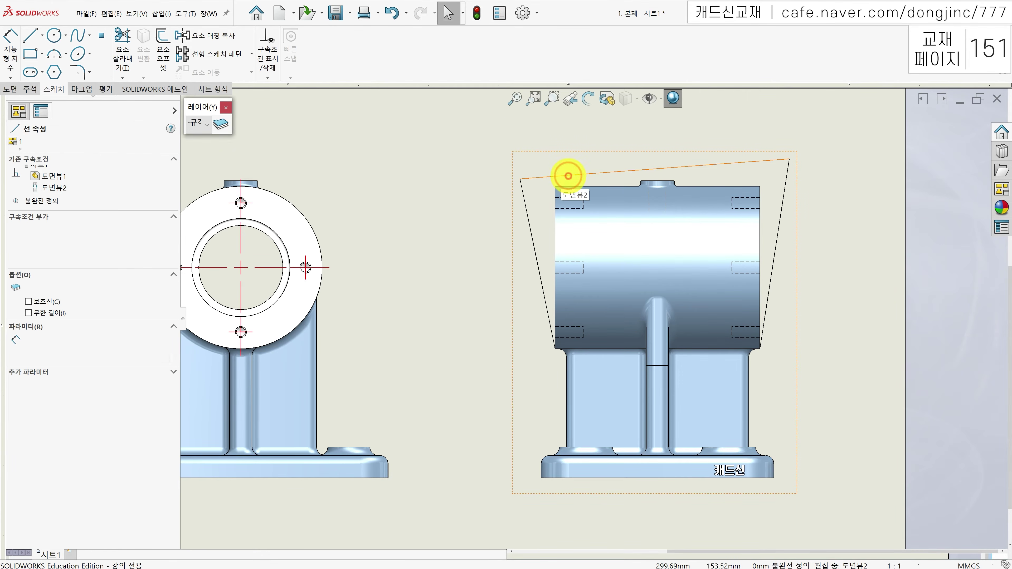
click(10, 89)
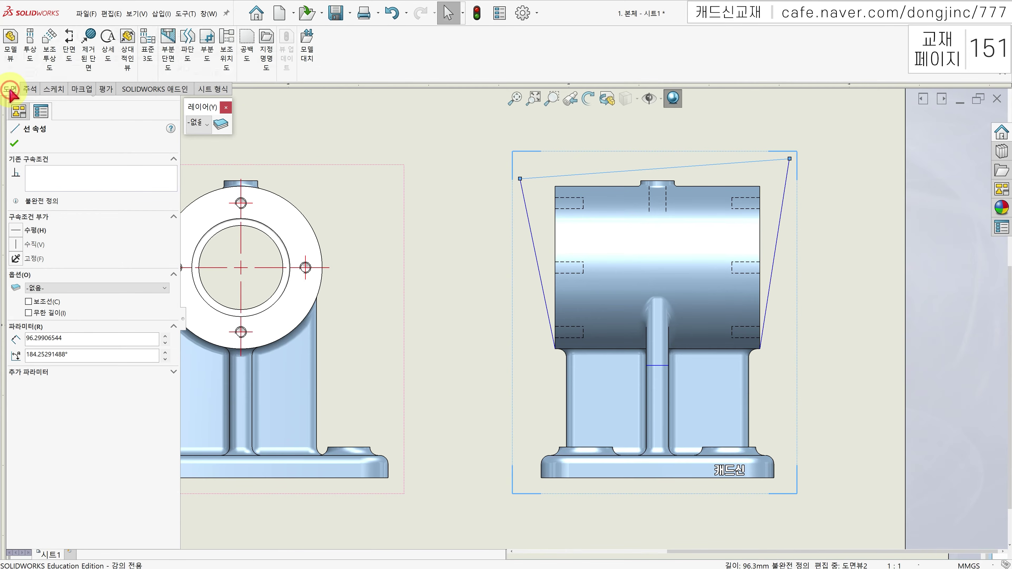
click(169, 55)
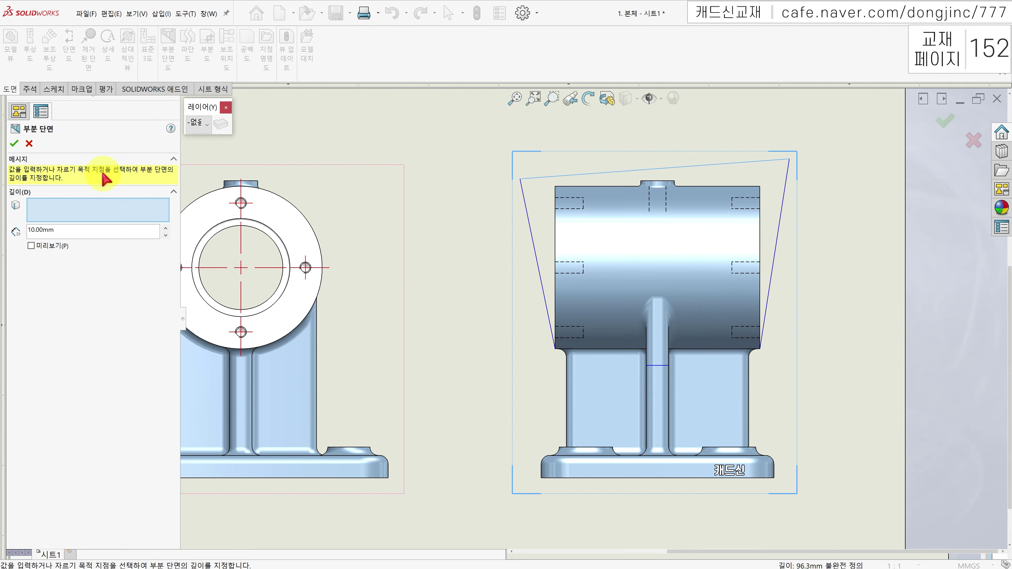
scroll(440, 215, up, 2)
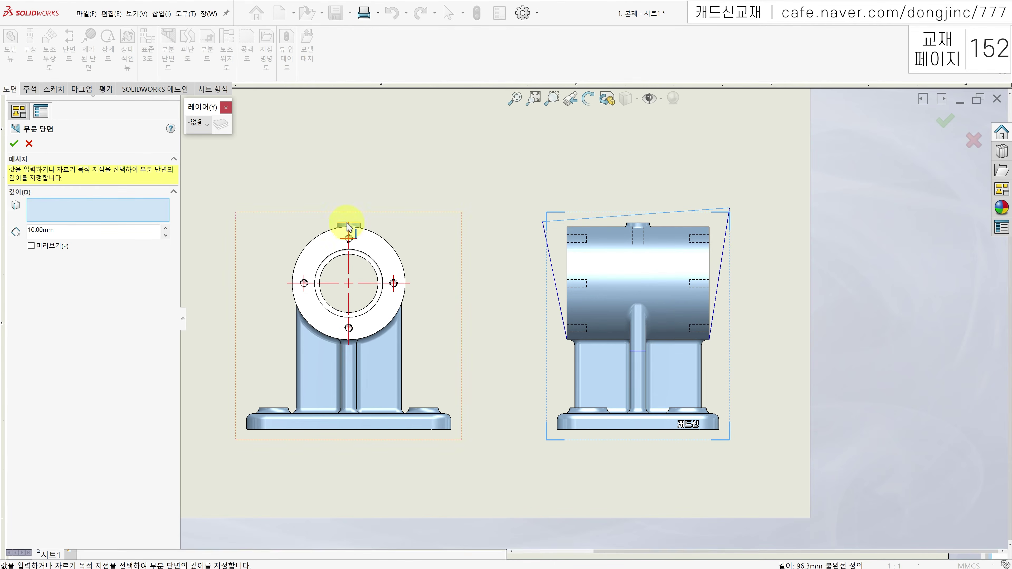
scroll(339, 223, down, 3)
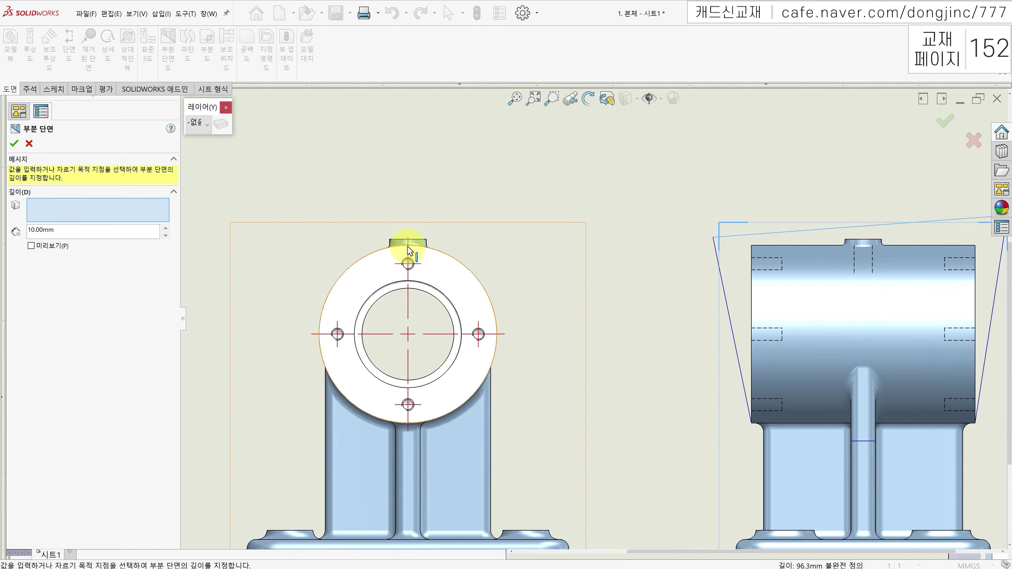
scroll(406, 279, up, 3)
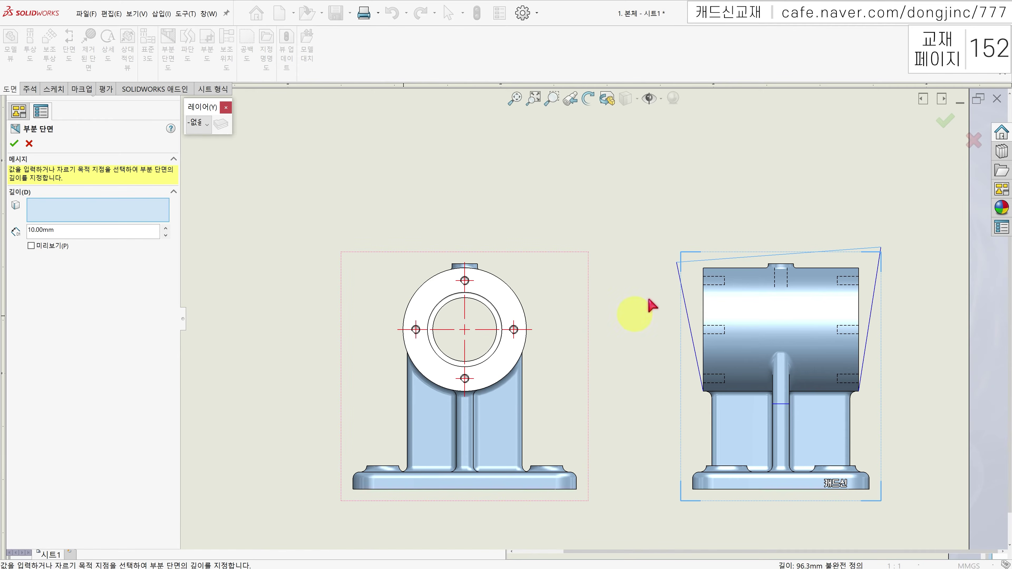
ctrl+middle_drag(678, 295, 609, 256)
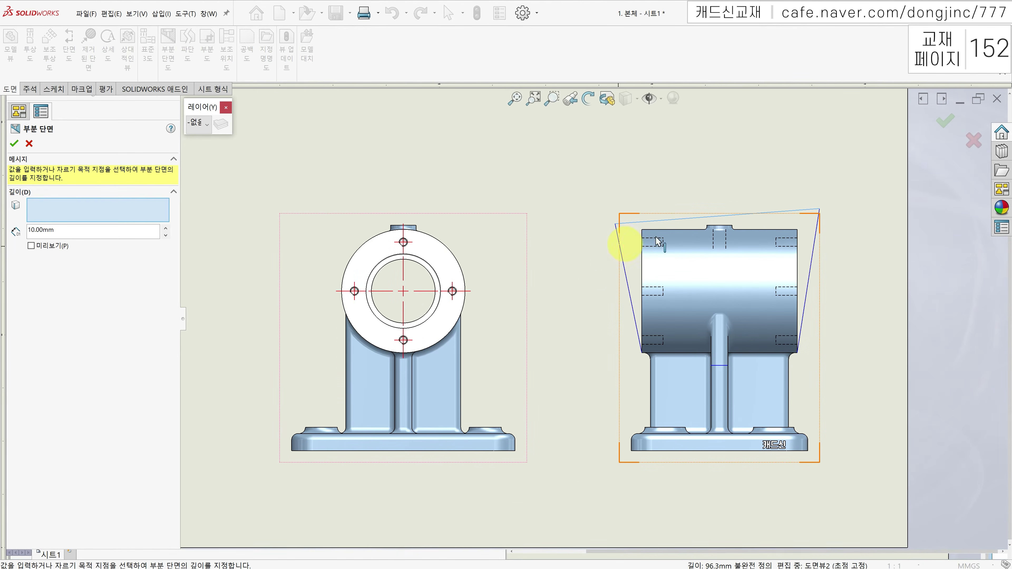
click(681, 230)
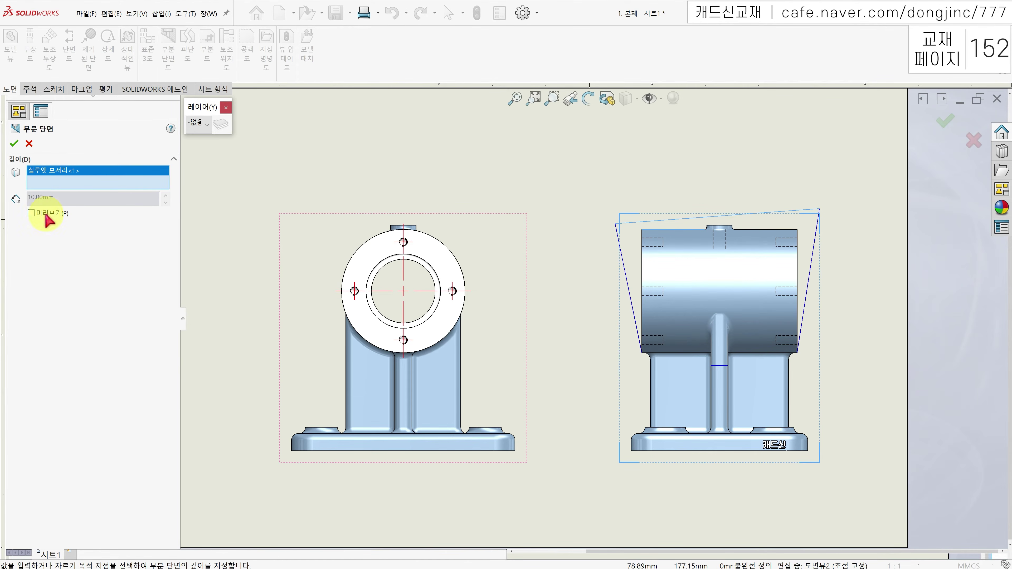
click(30, 213)
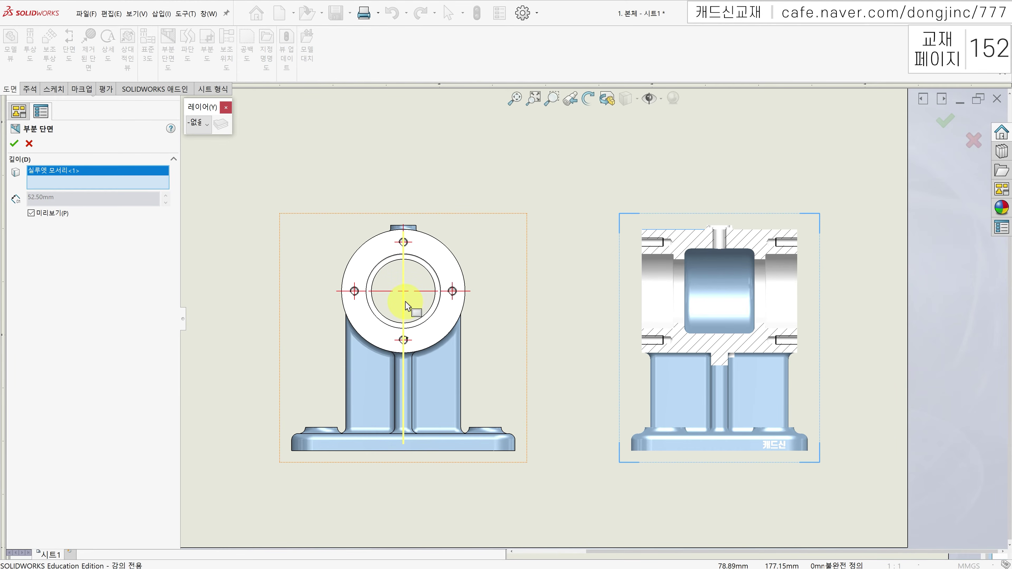
click(14, 145)
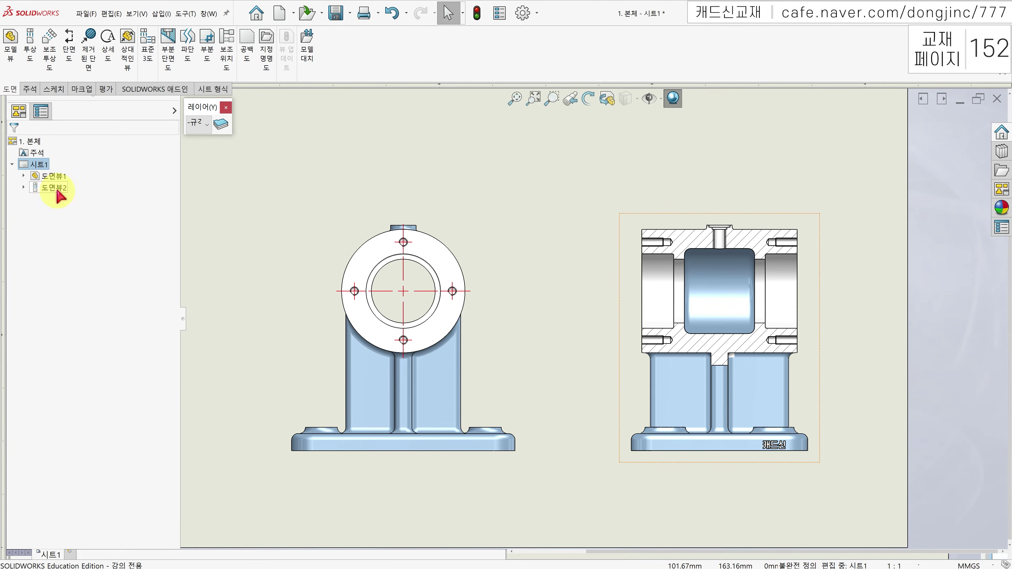
Edit the broken-out section's definition, replacing its depth reference with the front view's outer circular edge and enabling the preview
click(24, 187)
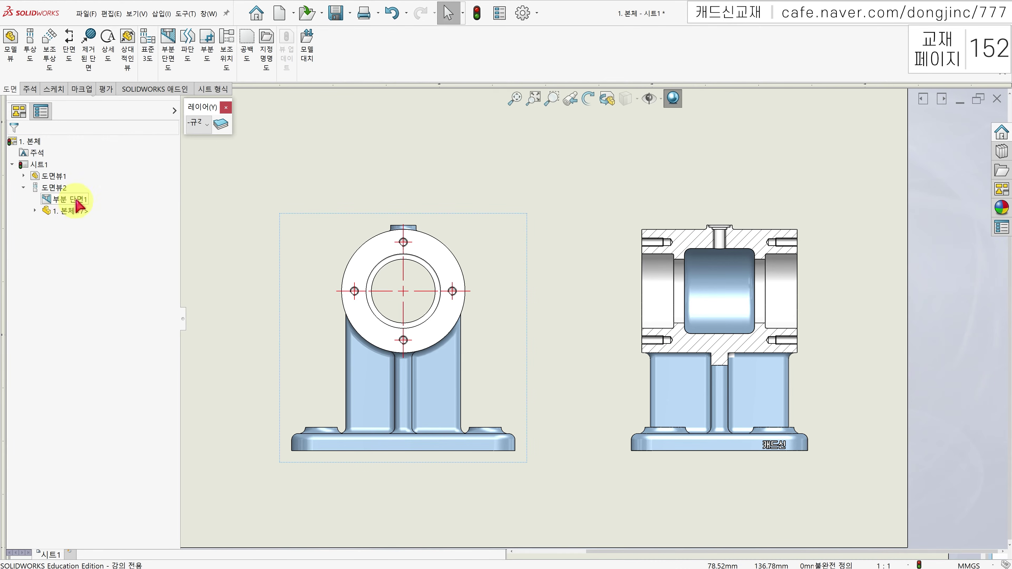
right_click(80, 205)
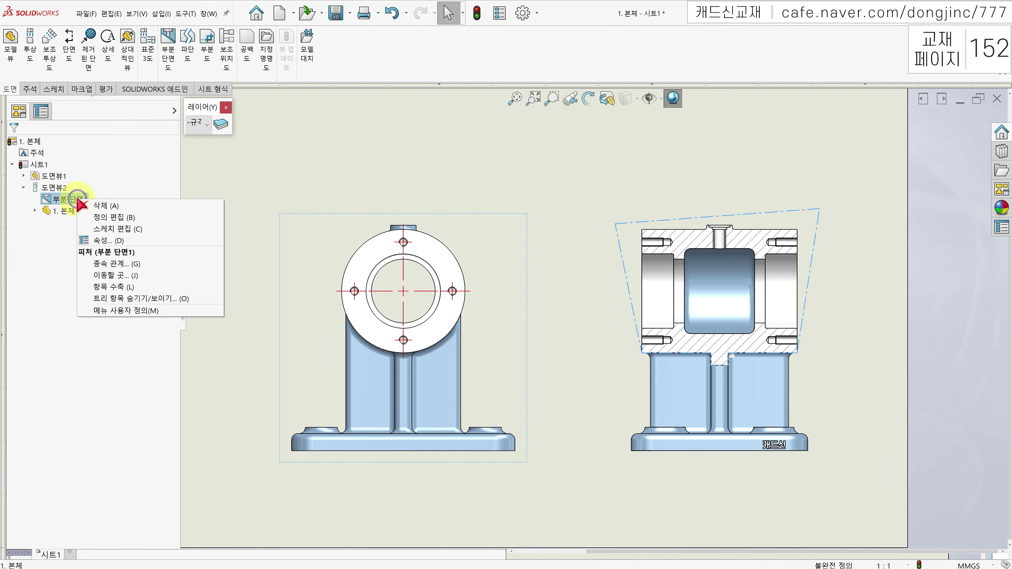
click(123, 222)
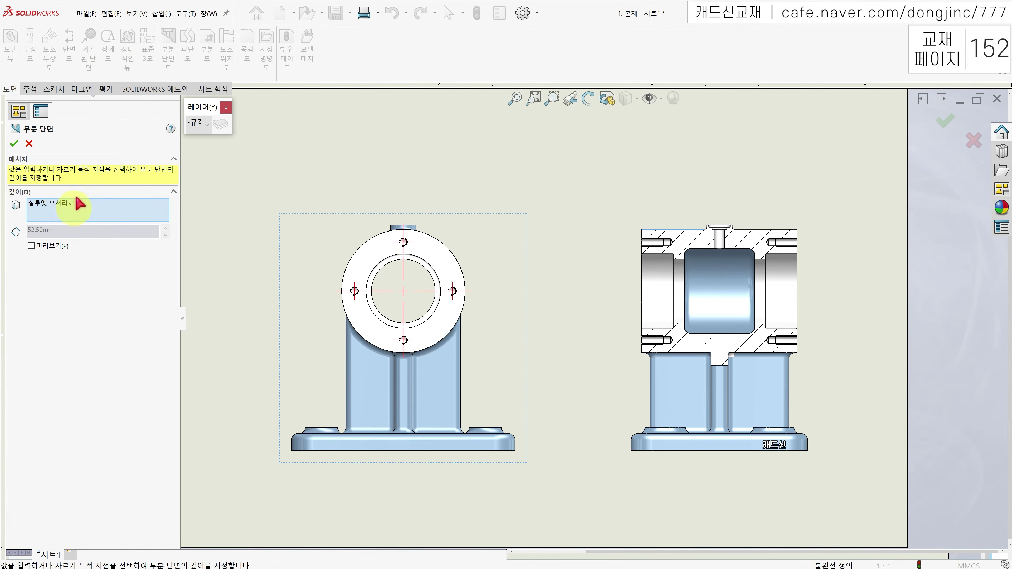
click(60, 204)
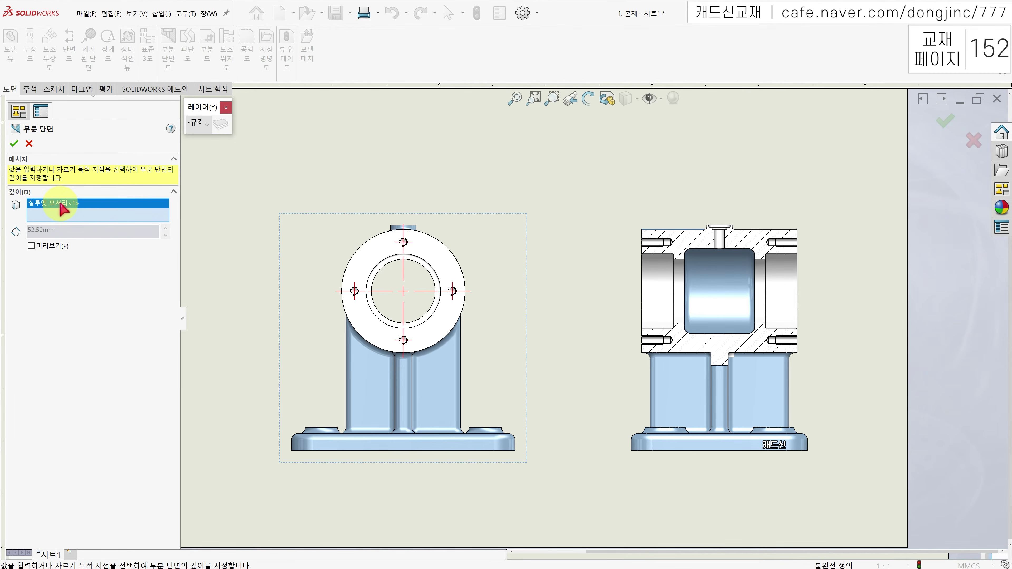
key(Delete)
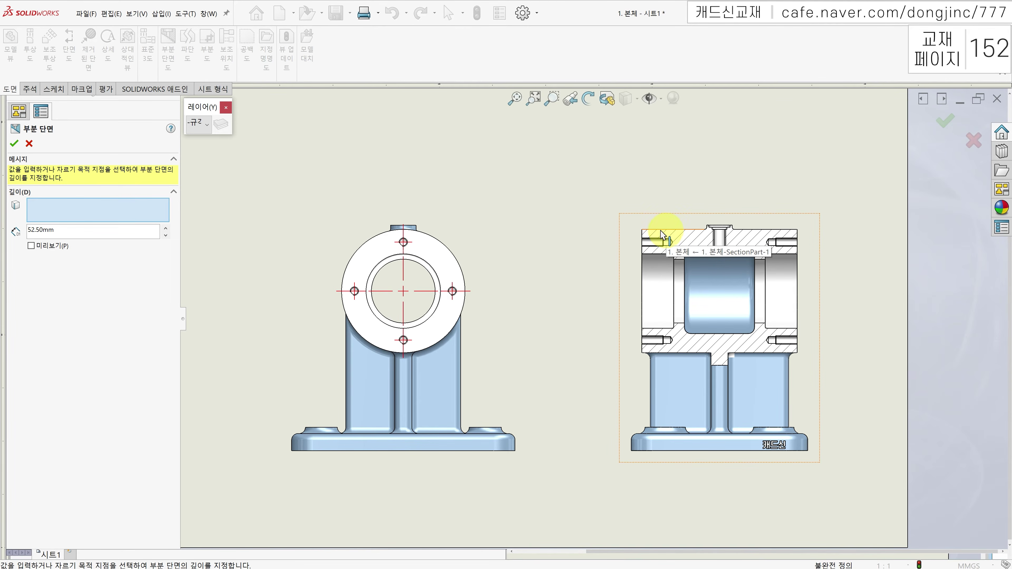
click(364, 251)
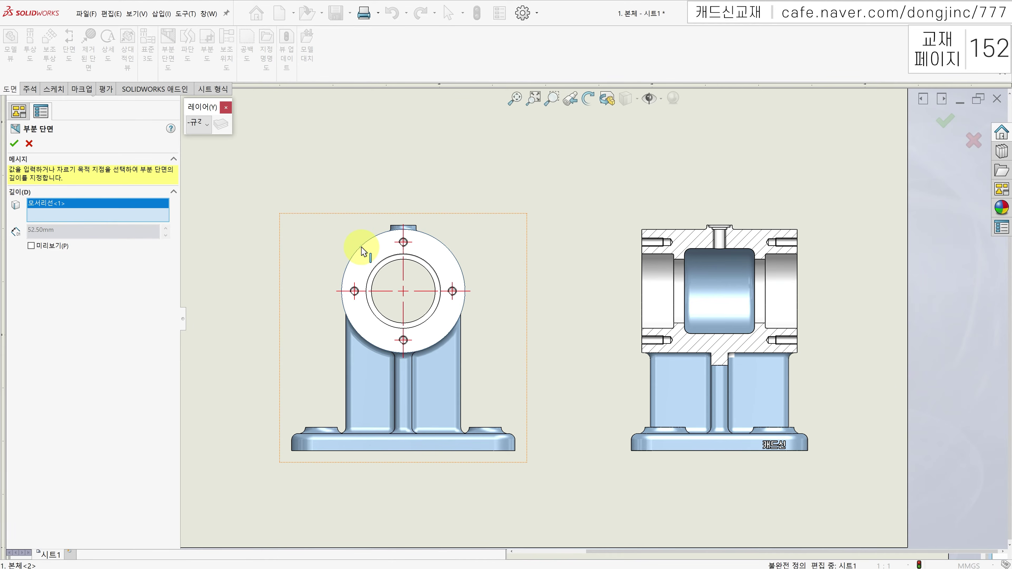
click(42, 245)
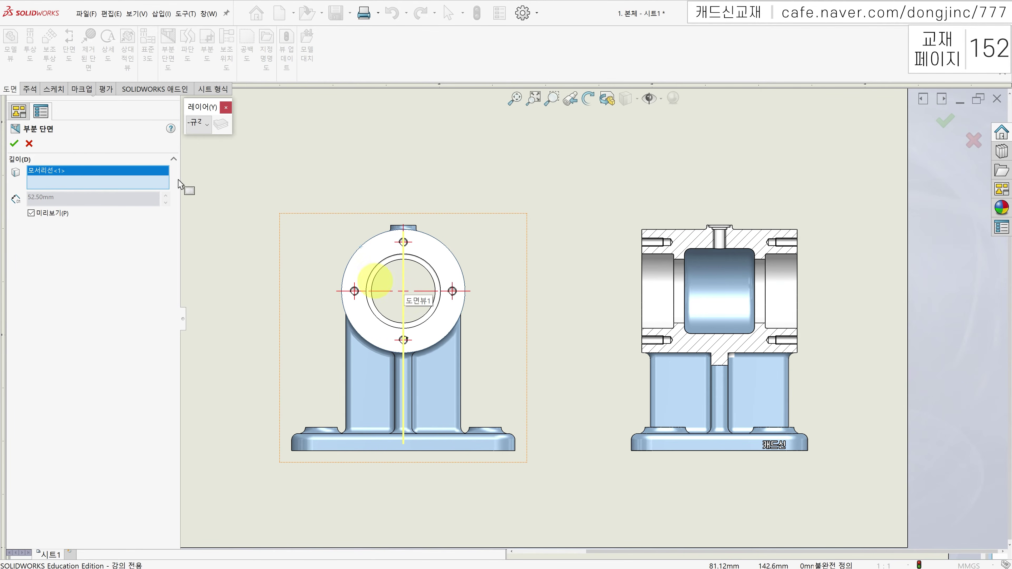
click(14, 143)
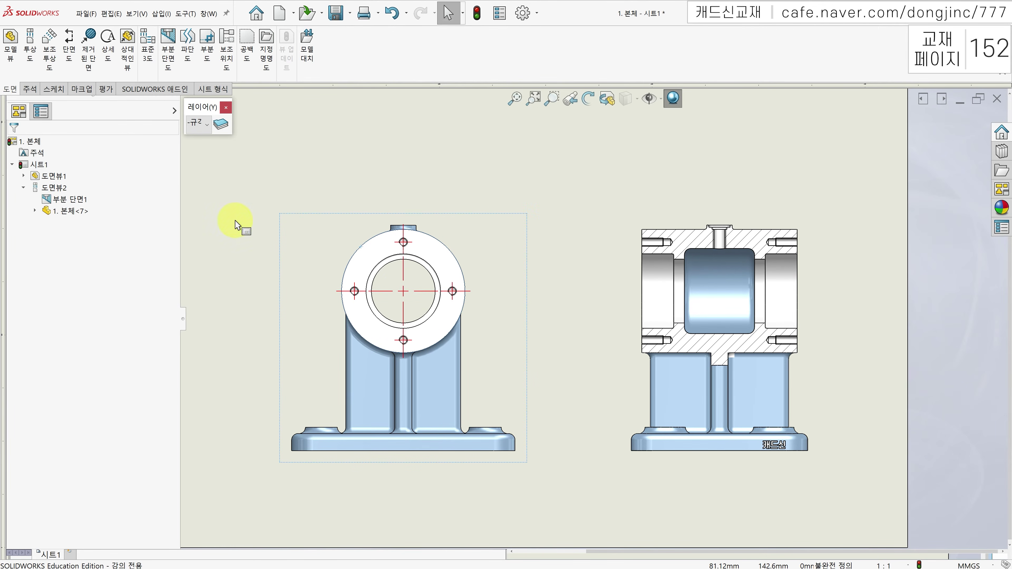
click(338, 175)
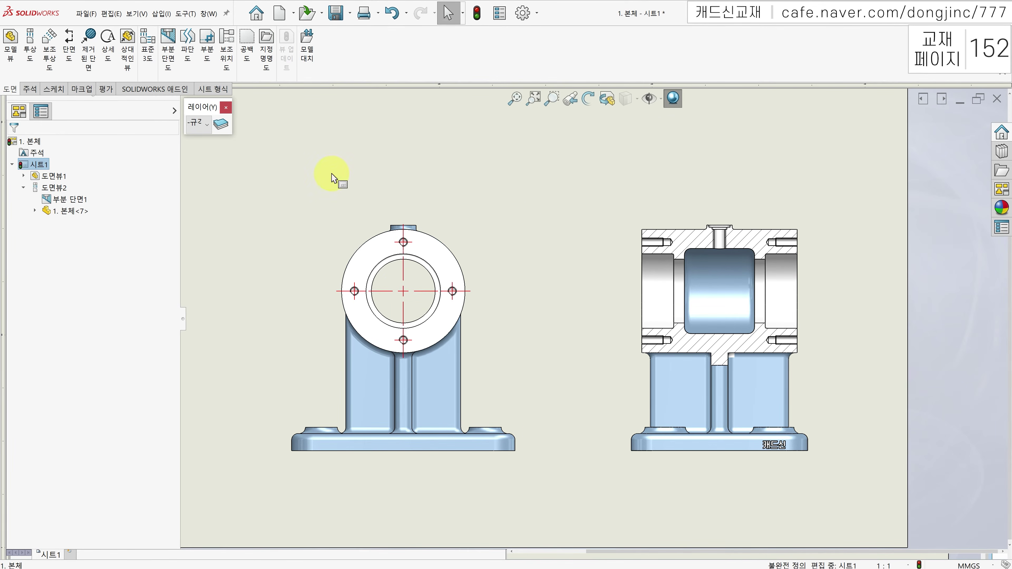
Edit the broken-out section's sketch, move the profile's upper-left corner slightly inward and up, and exit the sketch
right_click(83, 204)
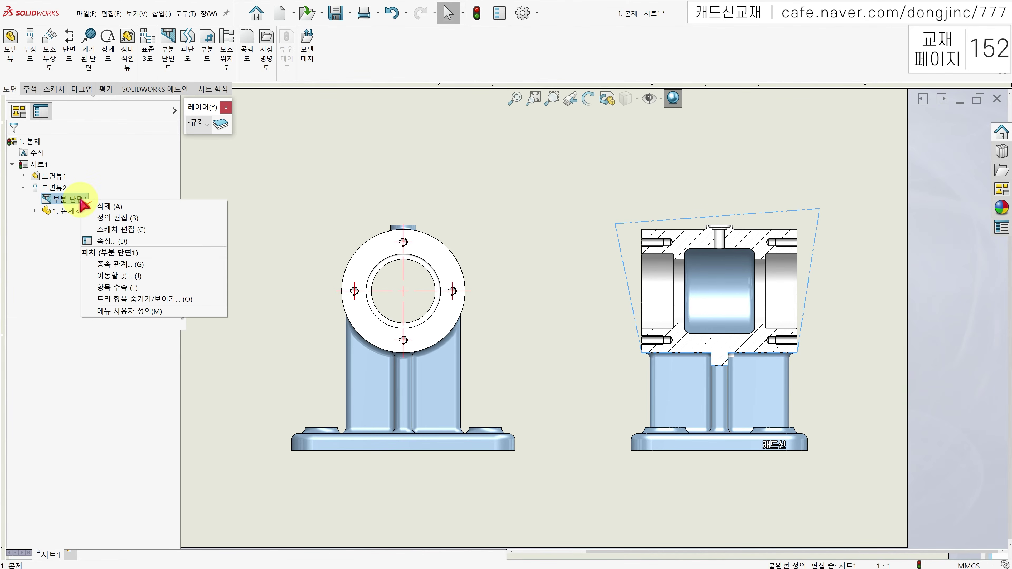
click(122, 229)
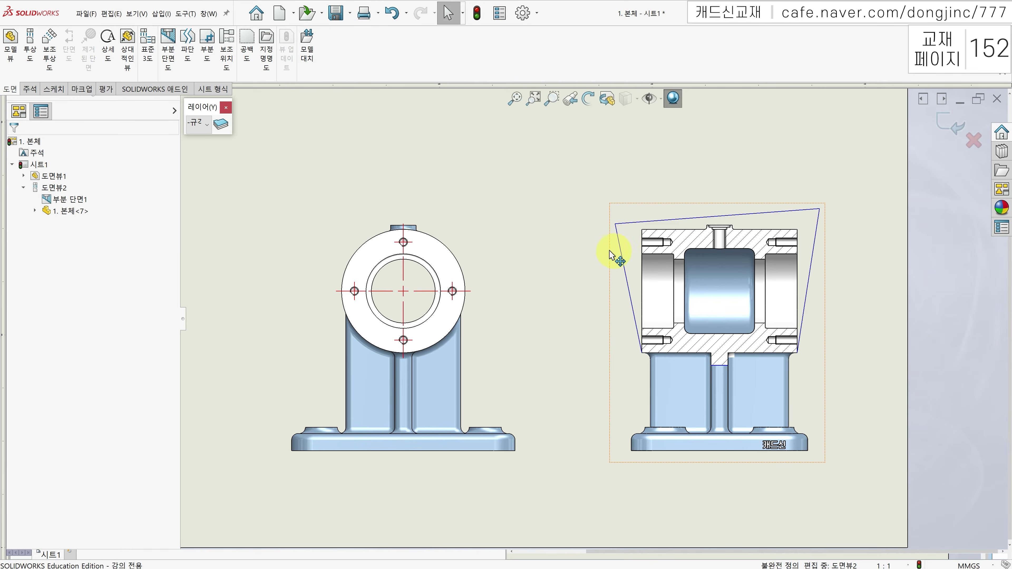
drag(616, 224, 624, 218)
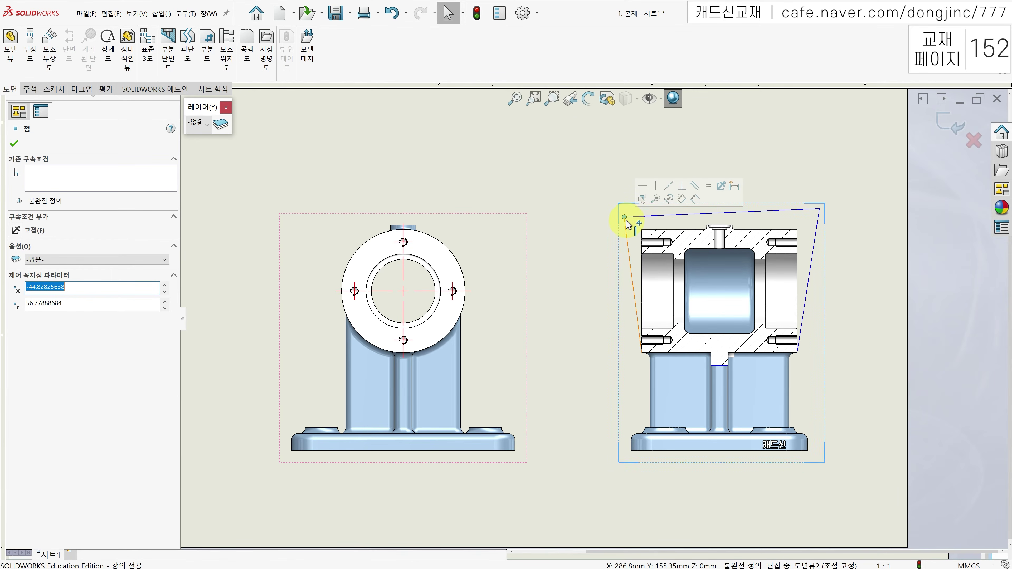
click(953, 129)
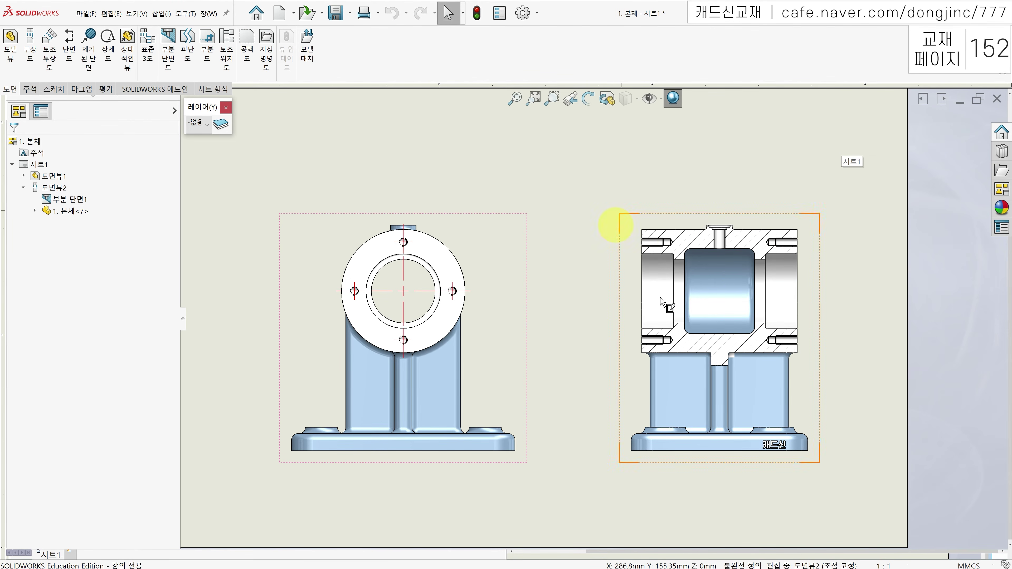
click(582, 188)
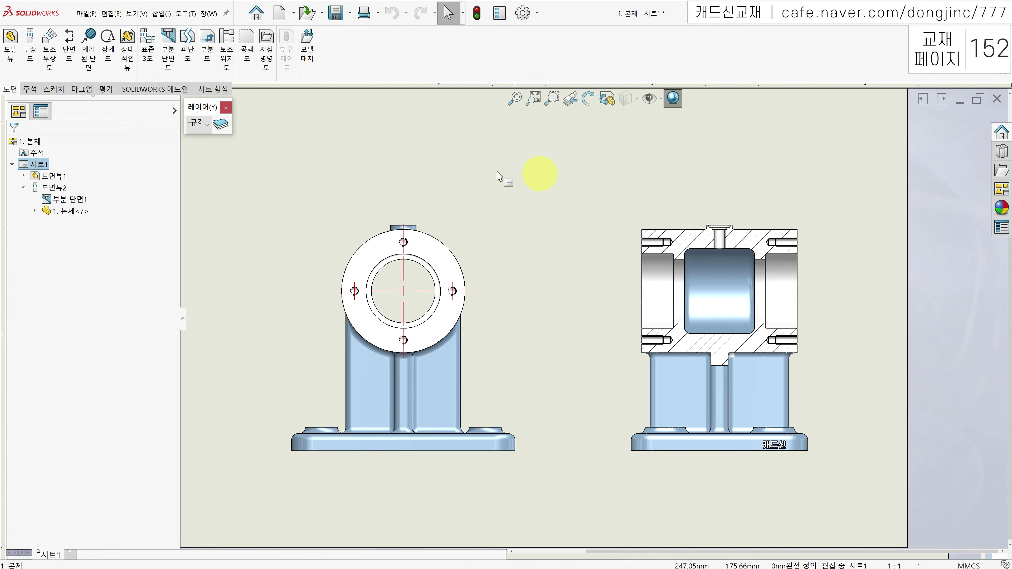
Sketch a closed spline about 127 mm long around the left end of the side view's base
click(56, 86)
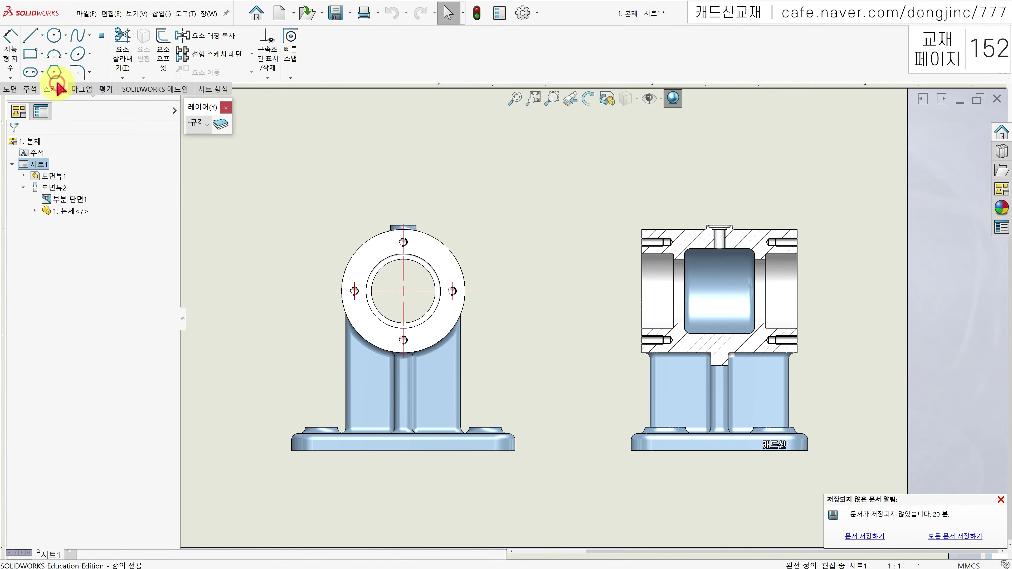
click(78, 36)
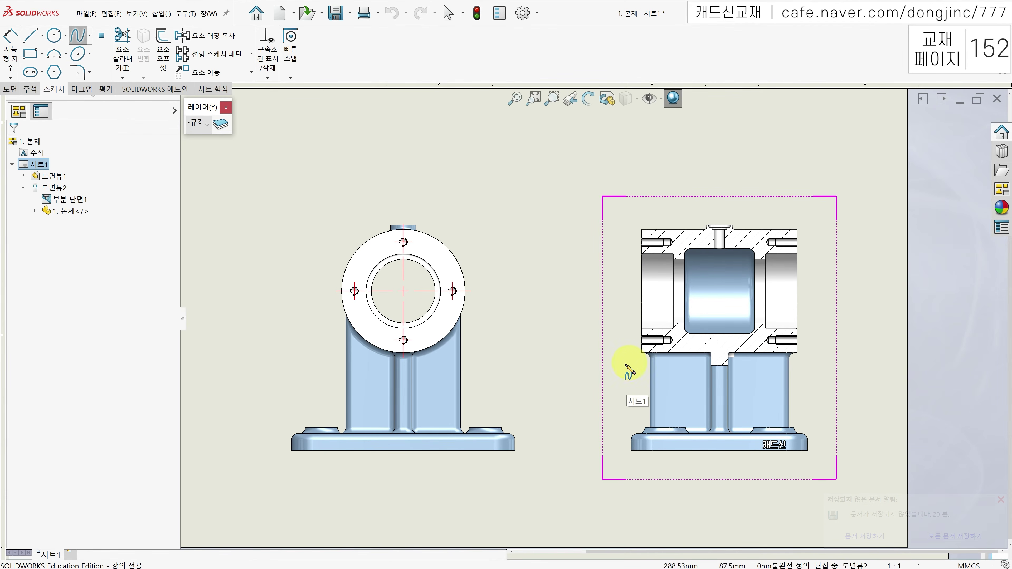
click(625, 414)
click(615, 459)
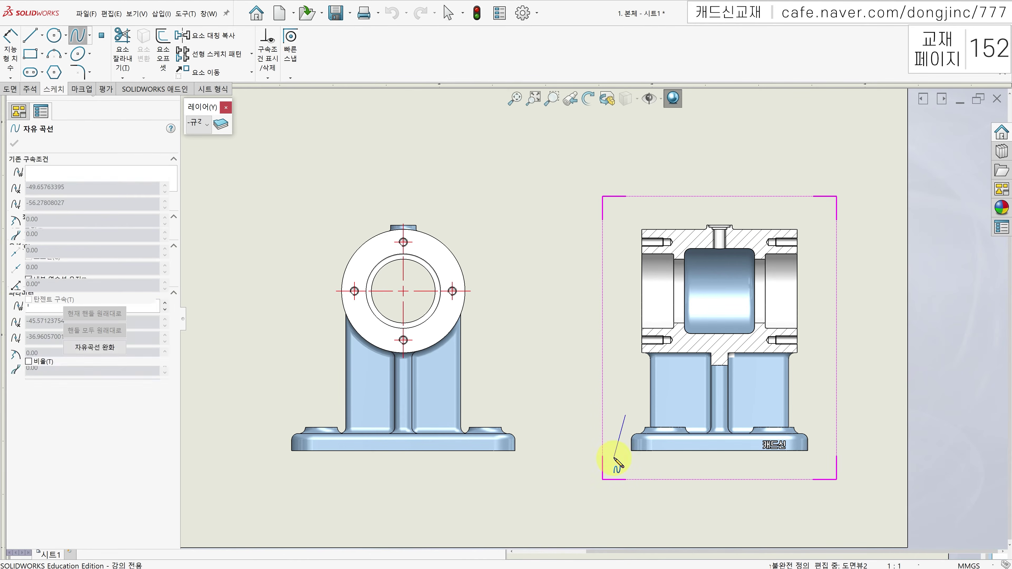
click(644, 470)
click(691, 462)
click(701, 405)
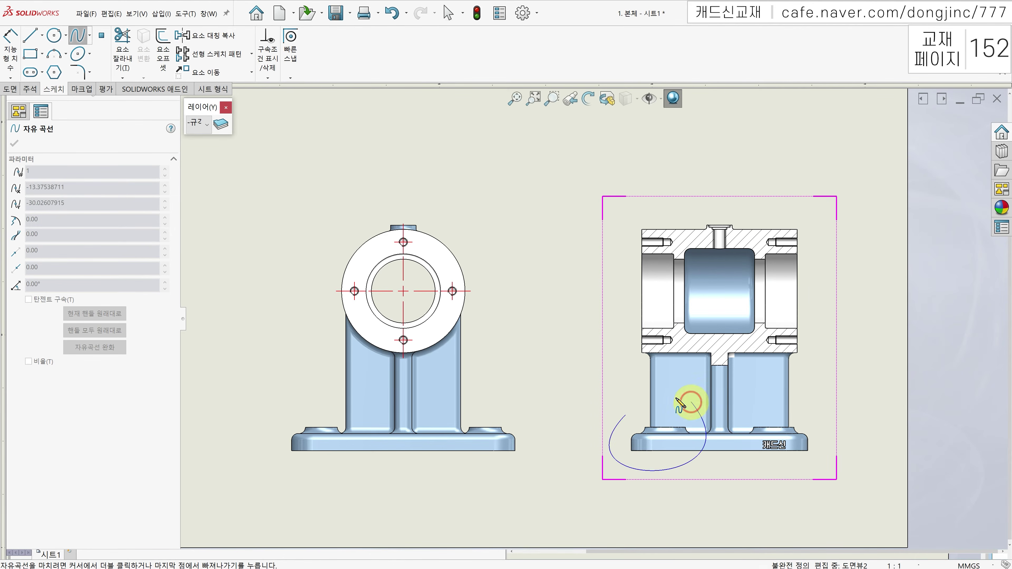
click(625, 414)
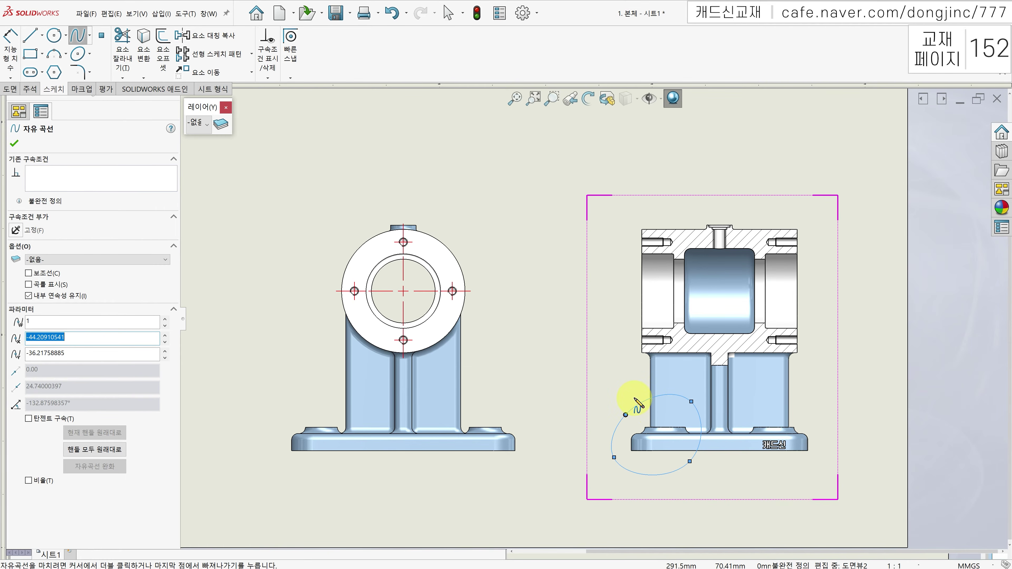
key(Escape)
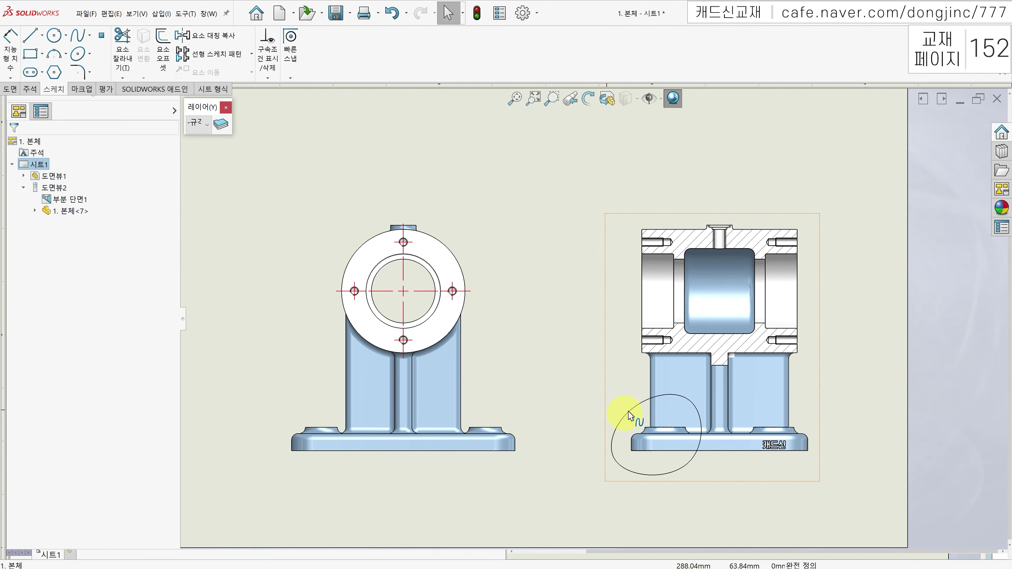
Start a broken-out section from the closed spline on the side view's base, with a 20 mm depth and the preview enabled
click(636, 406)
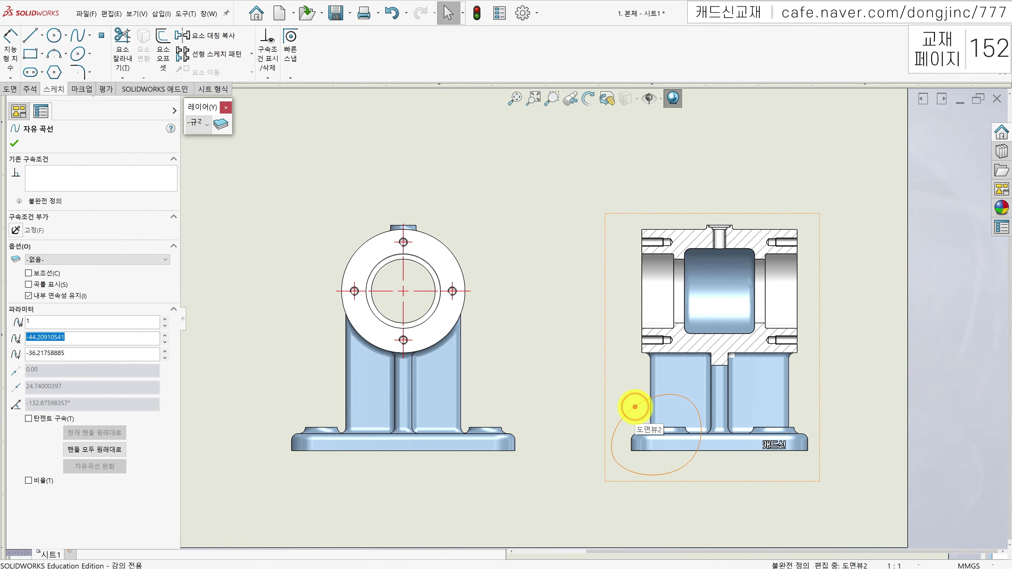
click(11, 89)
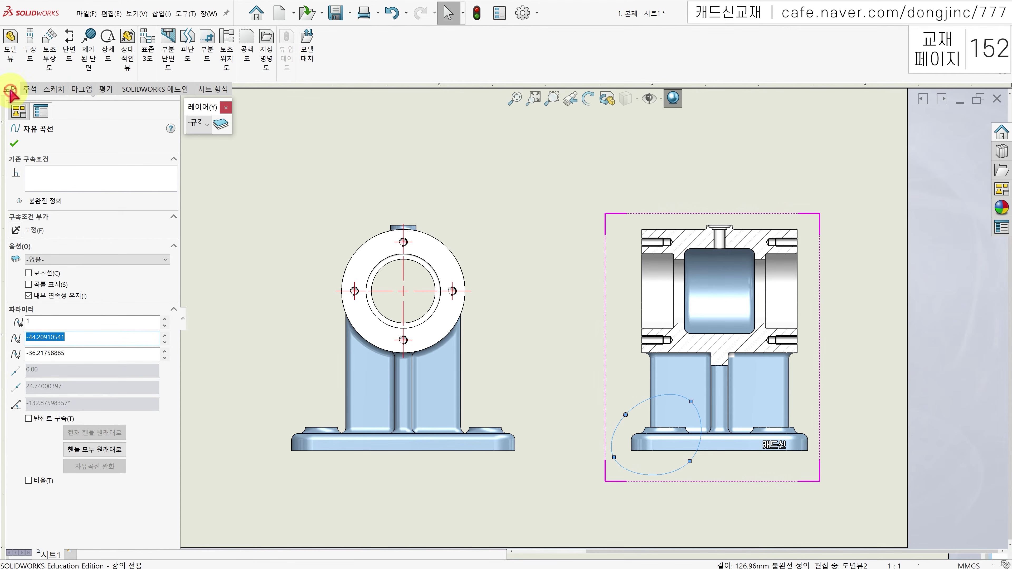
click(170, 52)
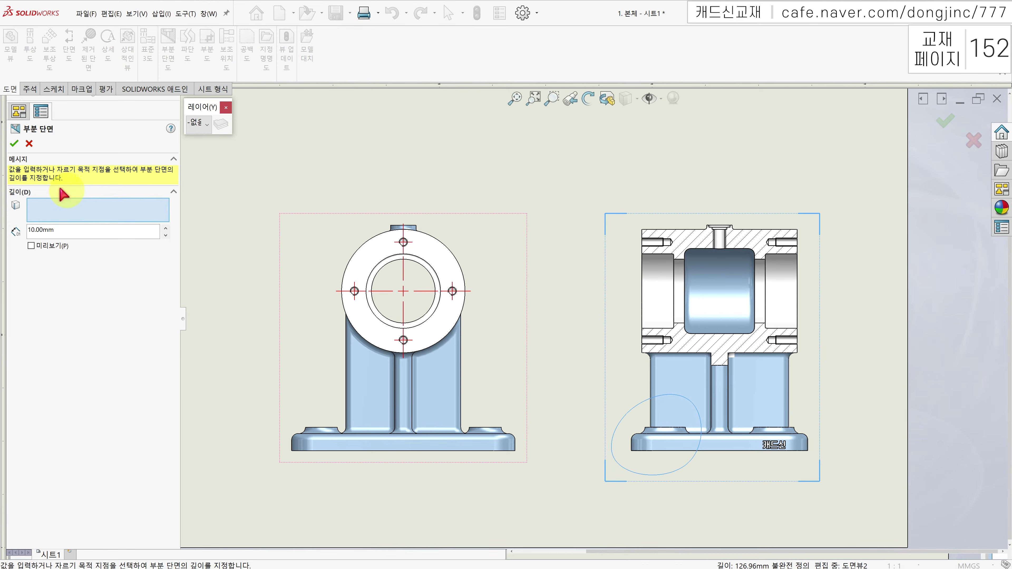
click(73, 231)
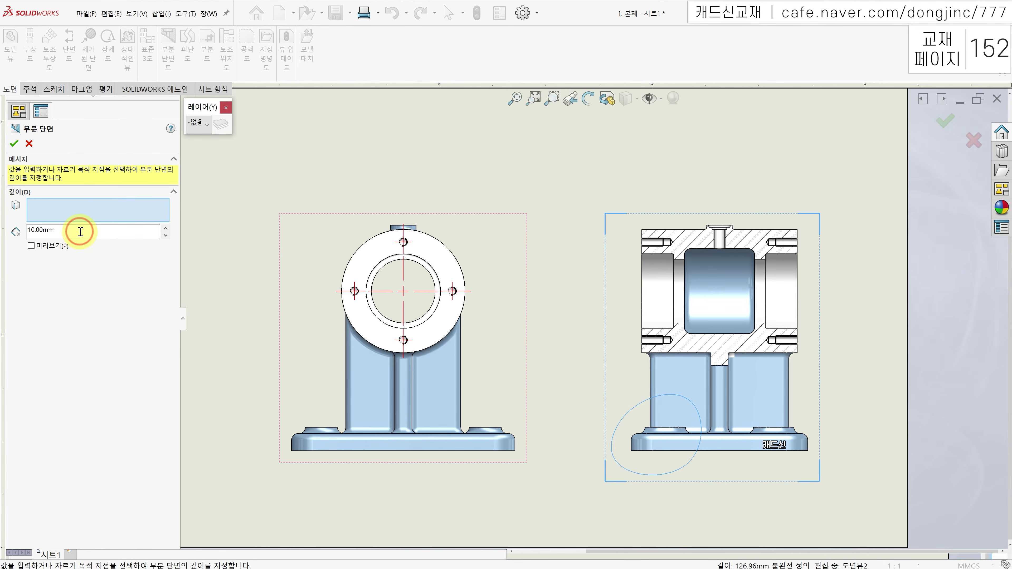
drag(61, 233, 22, 231)
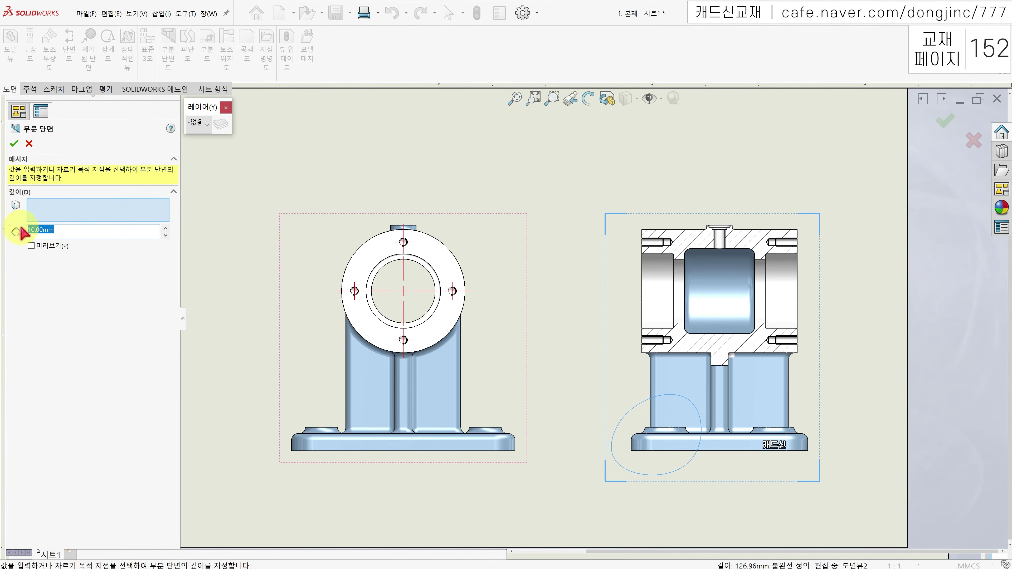
text(20)
click(31, 246)
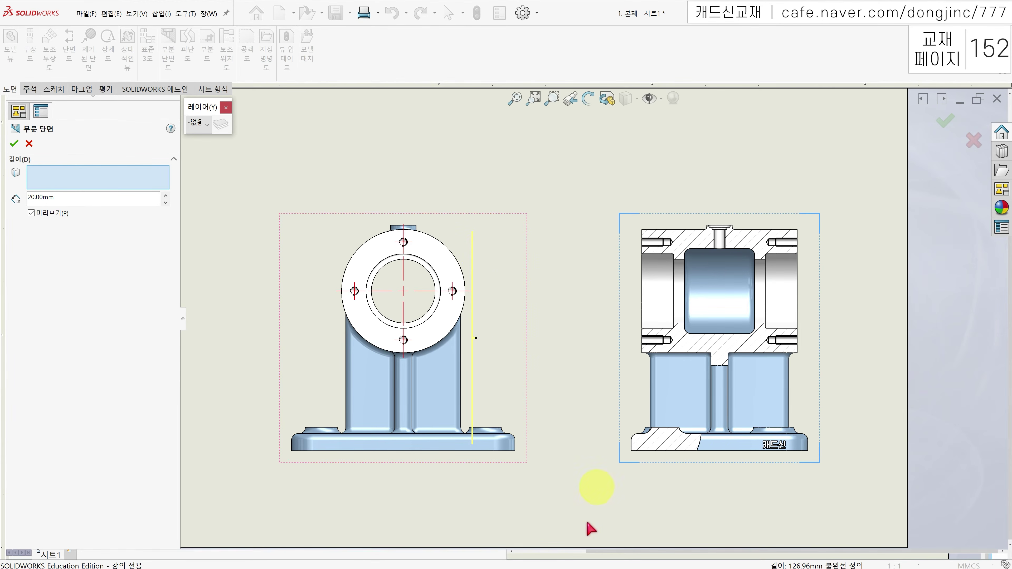
drag(695, 422, 652, 399)
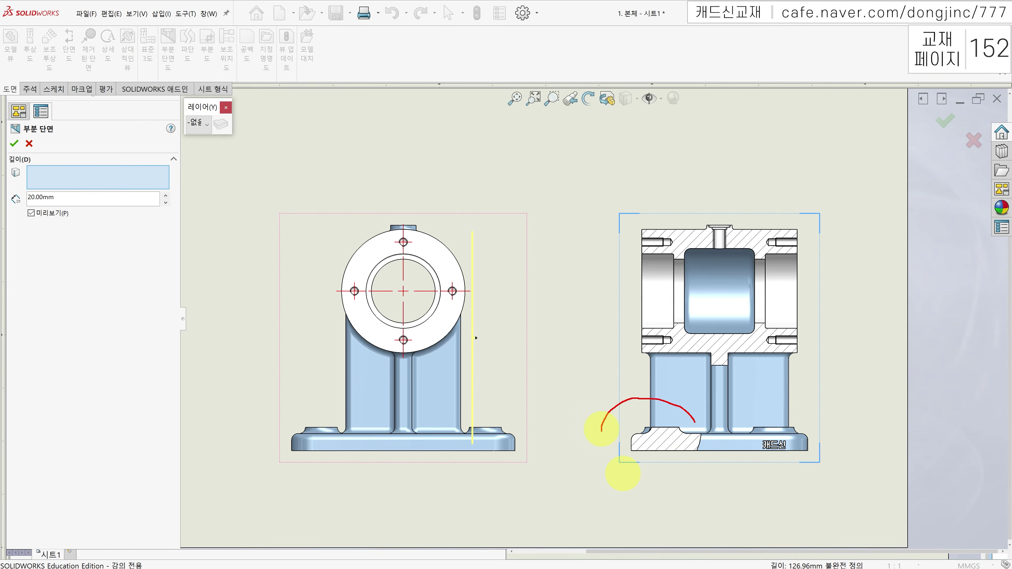
click(693, 421)
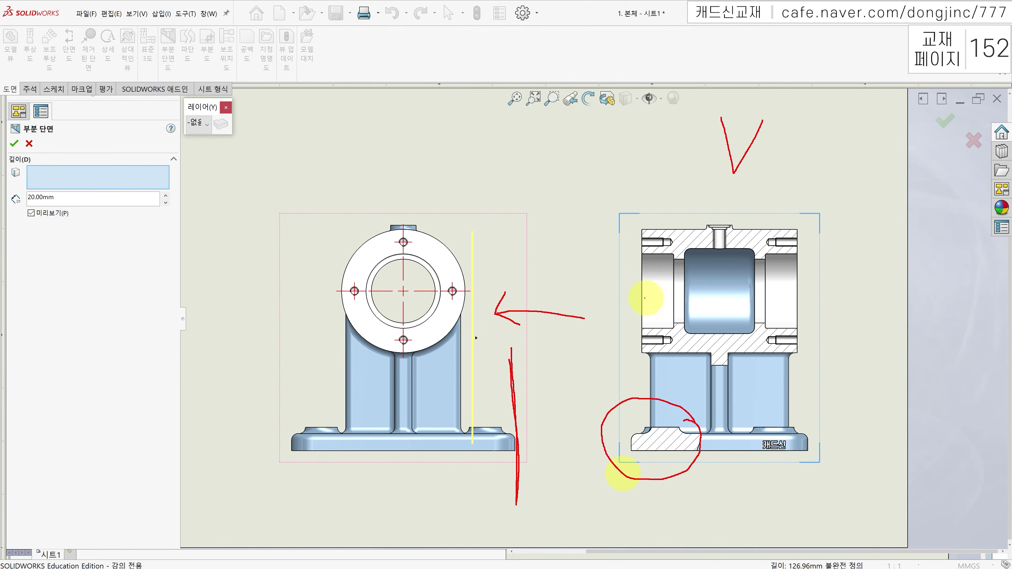
mouse_move(669, 399)
mouse_down()
mouse_move(624, 407)
mouse_move(622, 478)
mouse_move(710, 441)
mouse_move(667, 405)
mouse_up()
mouse_move(512, 382)
mouse_down()
mouse_move(515, 479)
mouse_move(515, 354)
mouse_move(521, 492)
mouse_up()
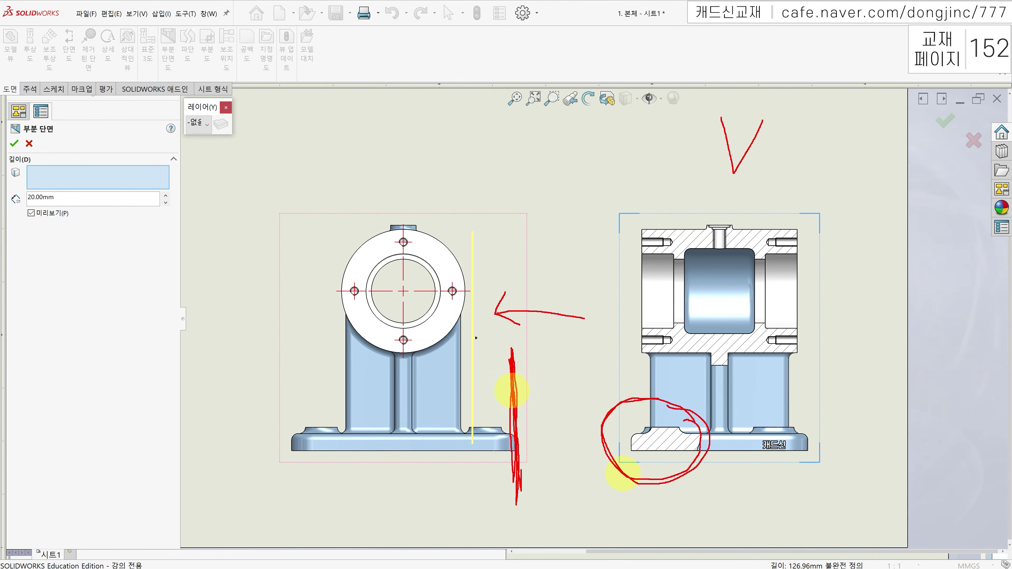
drag(509, 384, 489, 386)
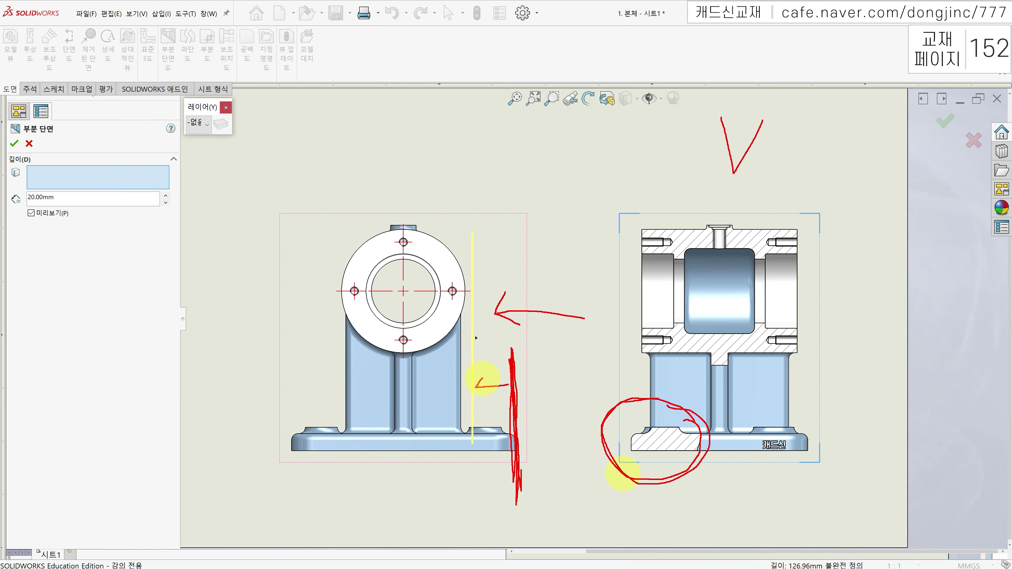
mouse_move(483, 363)
mouse_down()
mouse_move(495, 379)
mouse_move(506, 366)
mouse_up()
mouse_move(54, 202)
mouse_down()
mouse_move(32, 187)
mouse_move(46, 212)
mouse_up()
mouse_move(512, 340)
mouse_down()
mouse_move(438, 334)
mouse_move(447, 351)
mouse_up()
drag(515, 305, 400, 309)
mouse_move(414, 293)
mouse_down()
mouse_move(406, 302)
mouse_move(427, 319)
mouse_up()
drag(407, 212, 411, 375)
drag(377, 234, 371, 373)
drag(323, 253, 333, 371)
key(Escape)
Try depths of 30, 40 and 50 mm for the base's broken-out section
double_click(59, 197)
text(30)
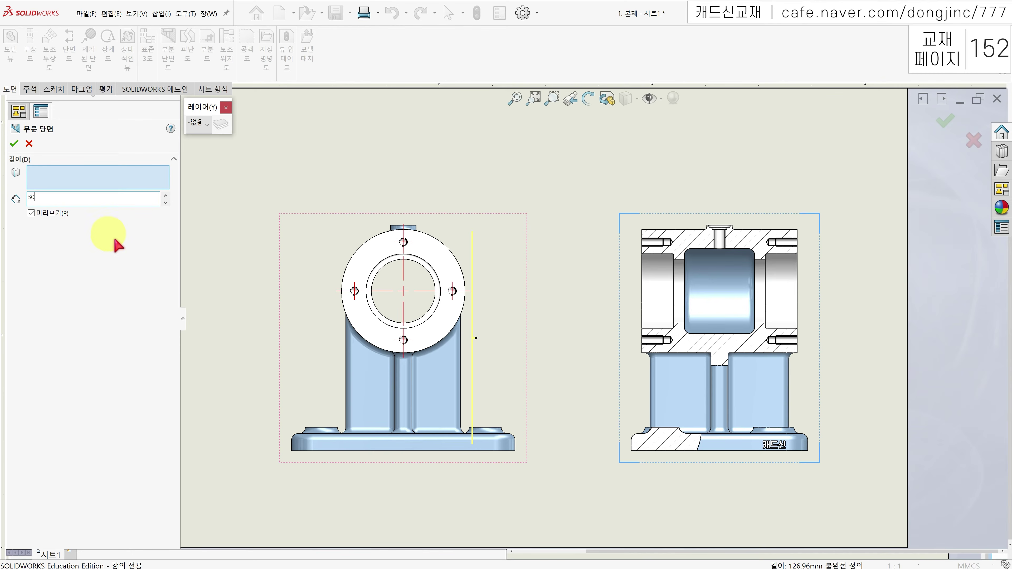
key(Return)
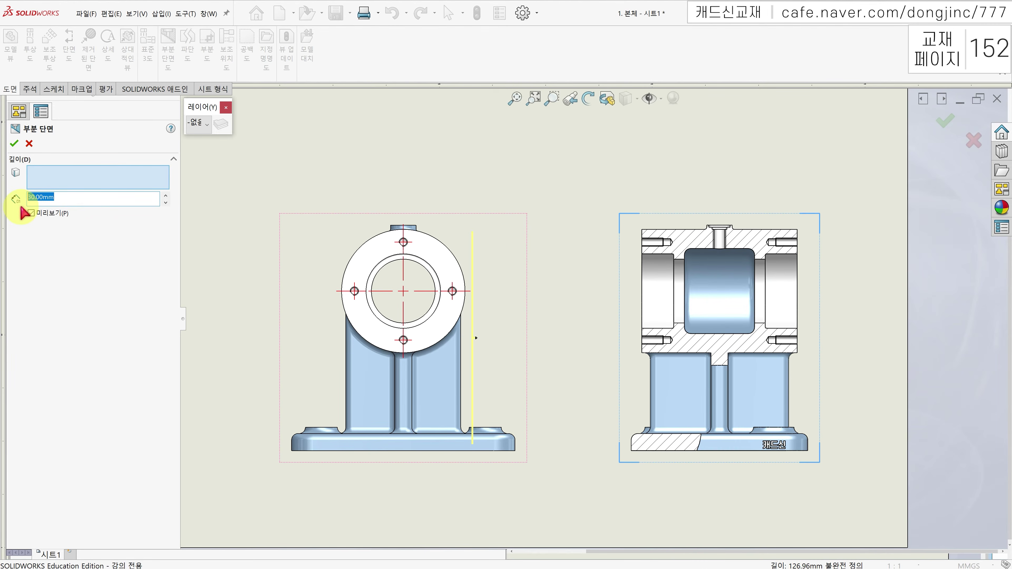
text(40)
key(Return)
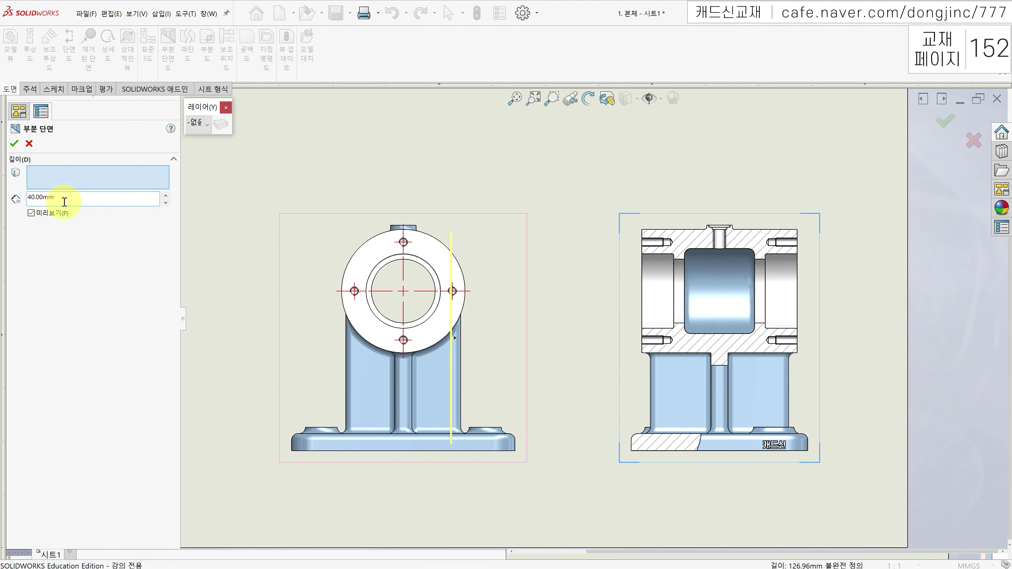
text(50)
key(Return)
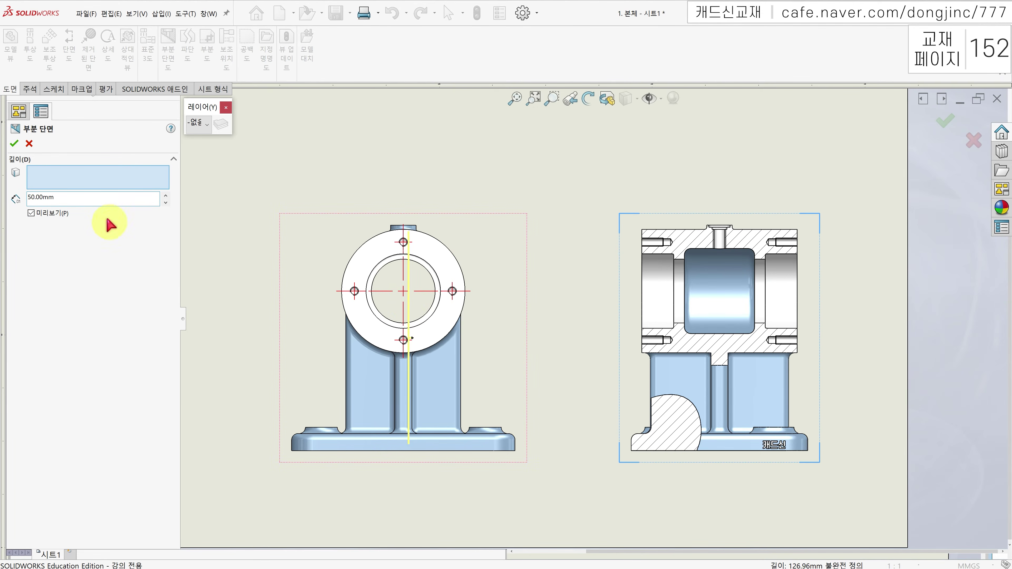
mouse_move(35, 197)
mouse_down()
mouse_move(57, 198)
mouse_move(27, 198)
mouse_up()
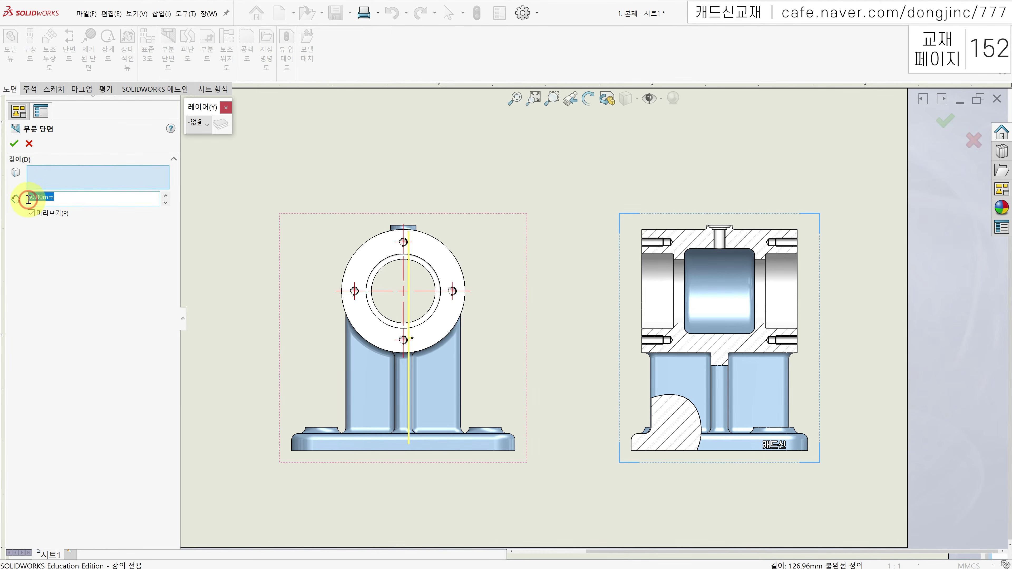
Use the top edge of the right-hand boss on the front view's base as the section's depth reference and accept the broken-out section
click(76, 185)
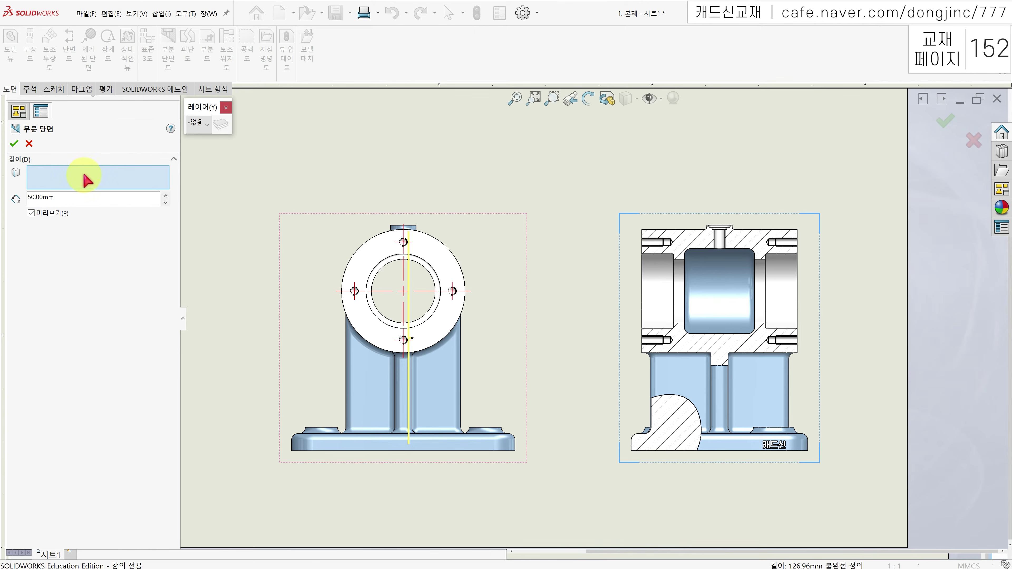
click(489, 432)
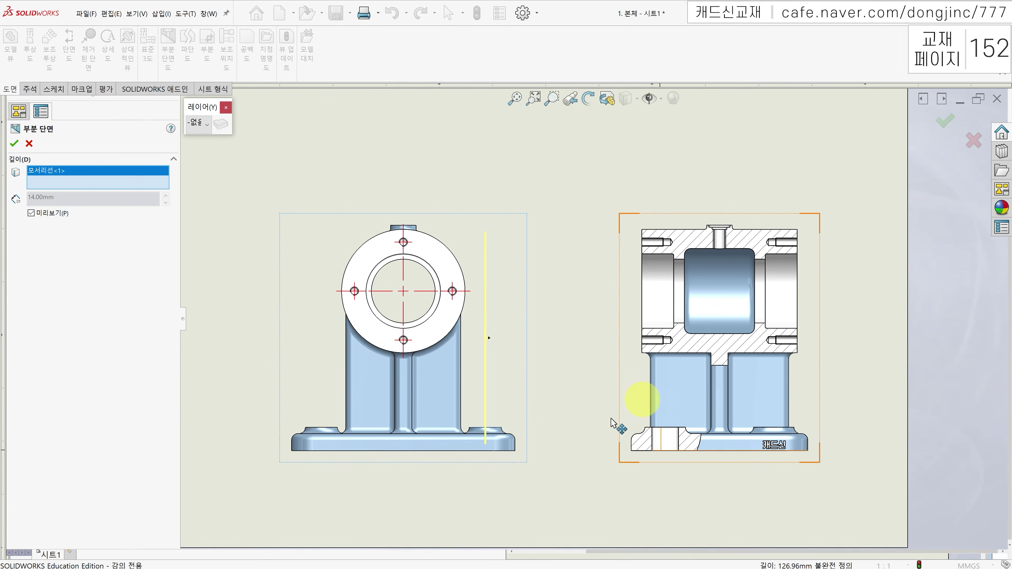
click(14, 144)
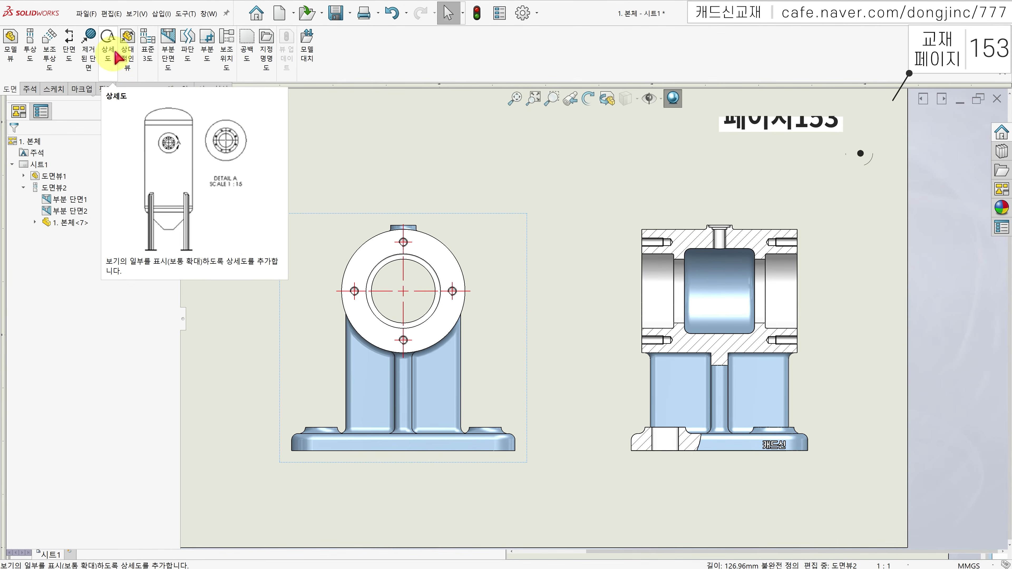
Start a detail view by sketching a circle around the side view's top hole, centred on the hole's upper edge
click(108, 48)
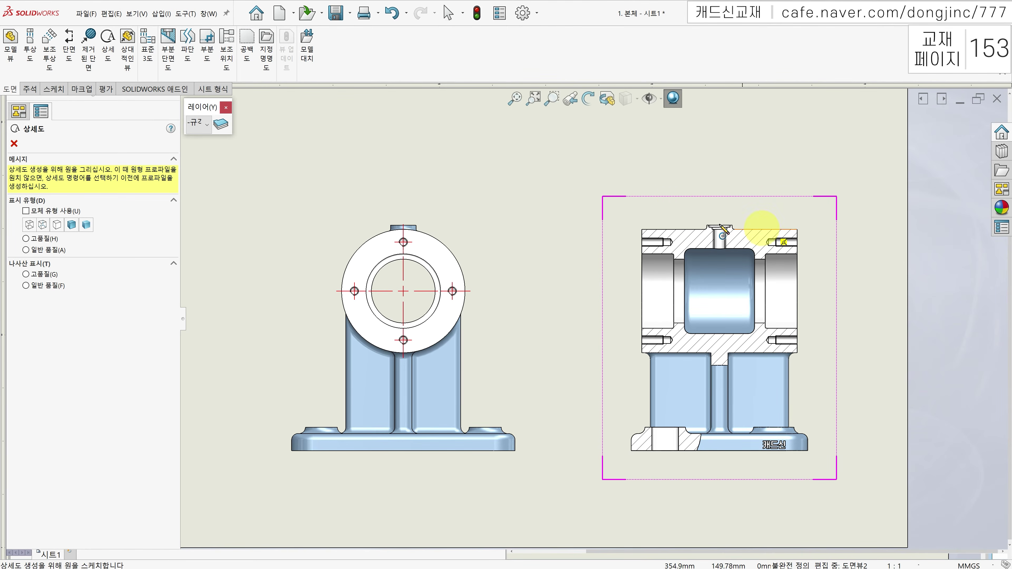
scroll(767, 242, down, 2)
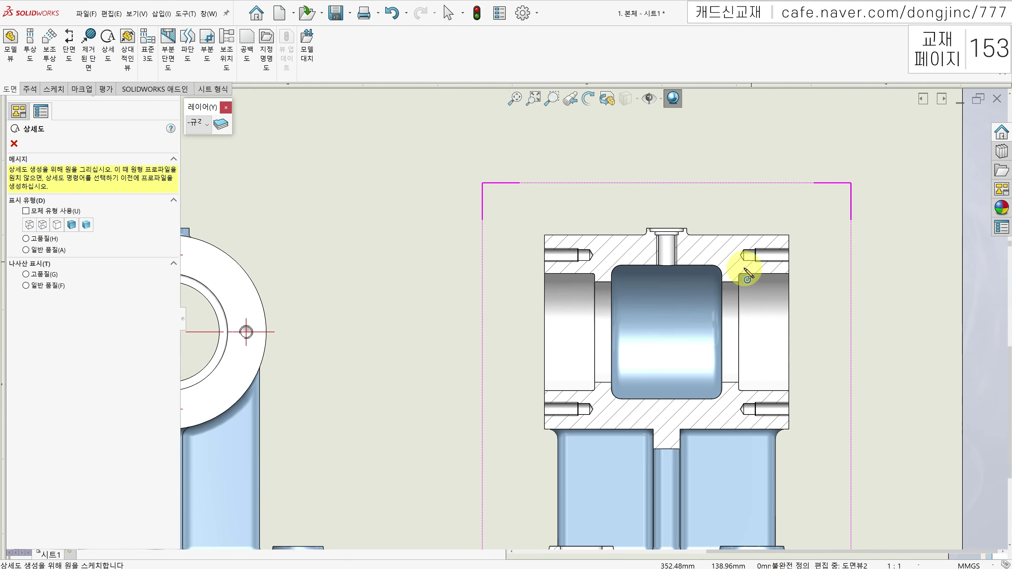
click(667, 231)
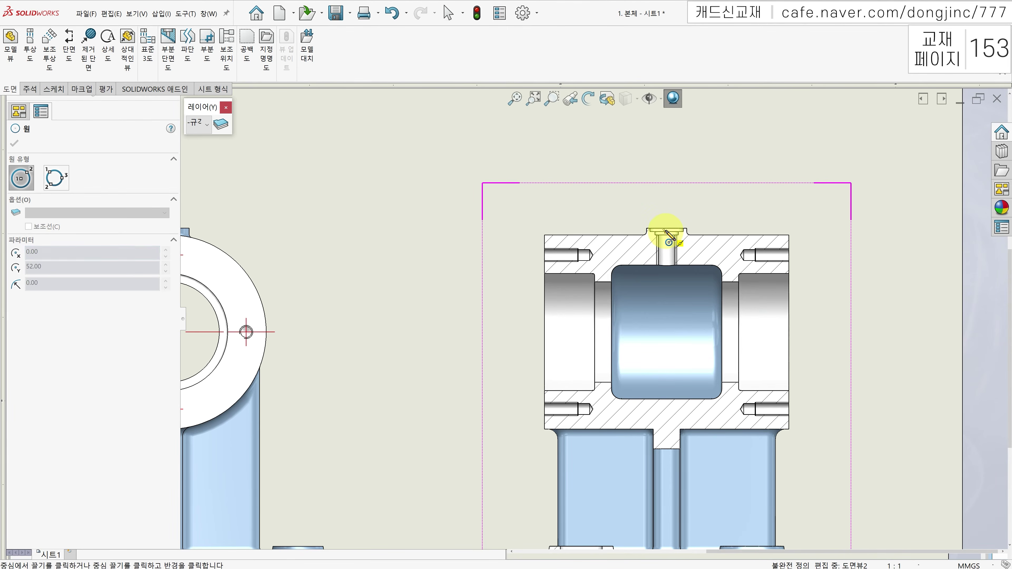
click(695, 204)
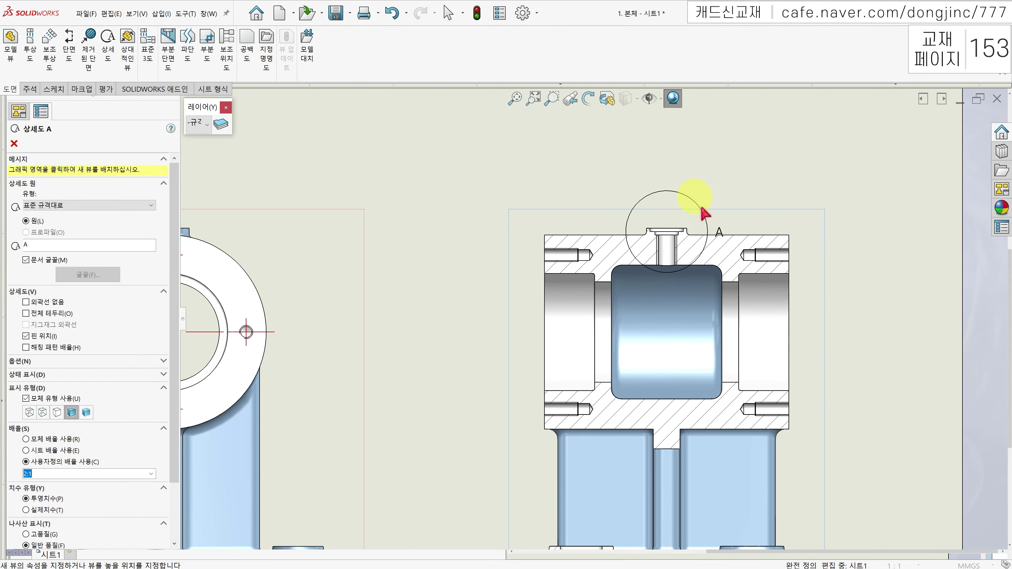
Give the detail view a full outline and a 3:1 custom scale, and place it above the side view
key(z)
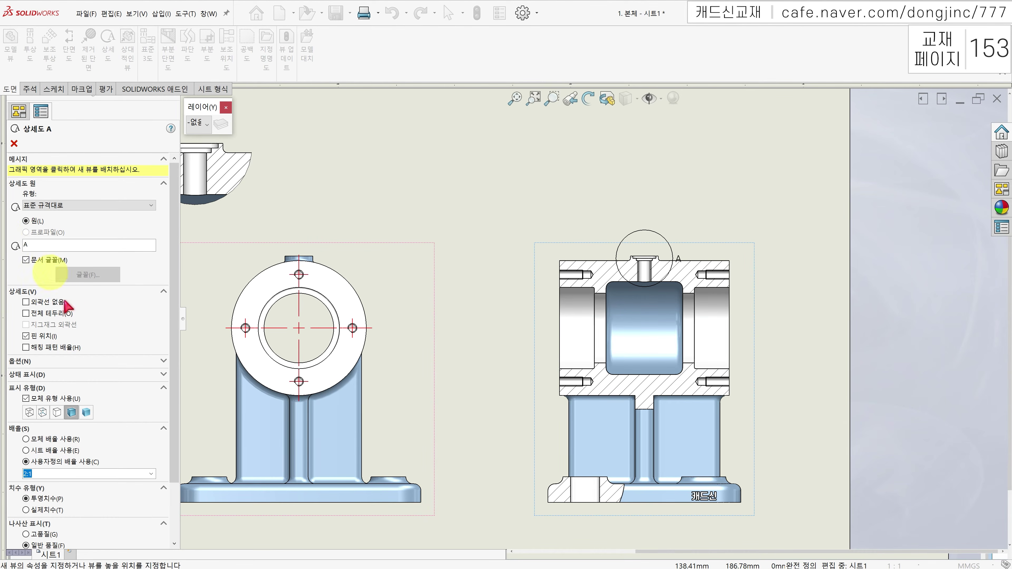
click(54, 315)
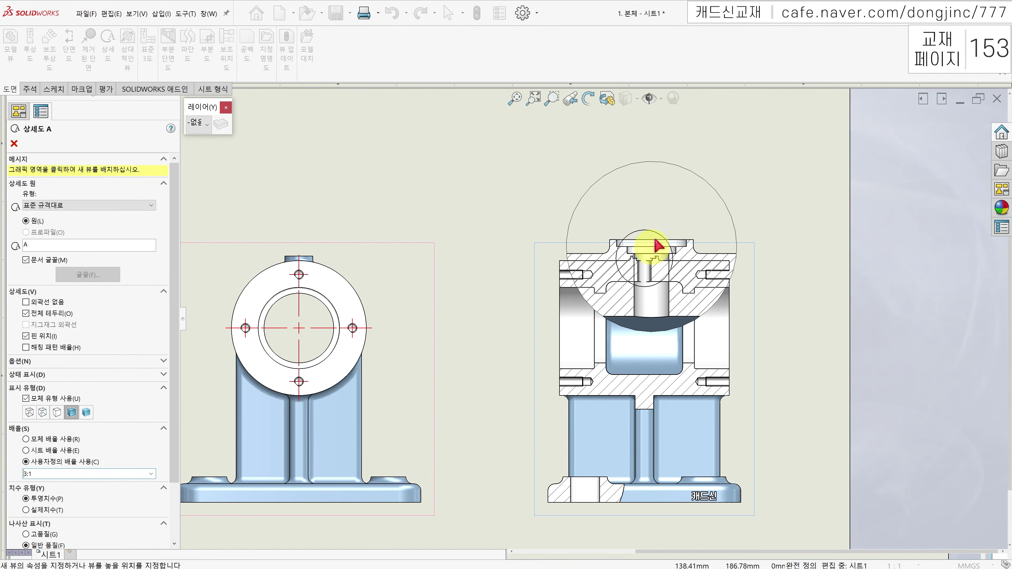
key(z)
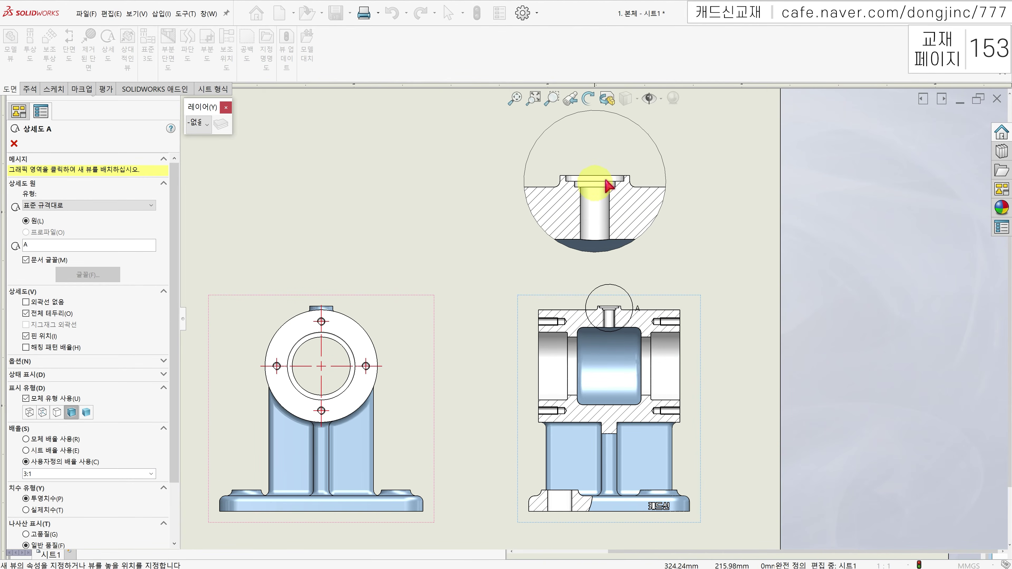
click(599, 182)
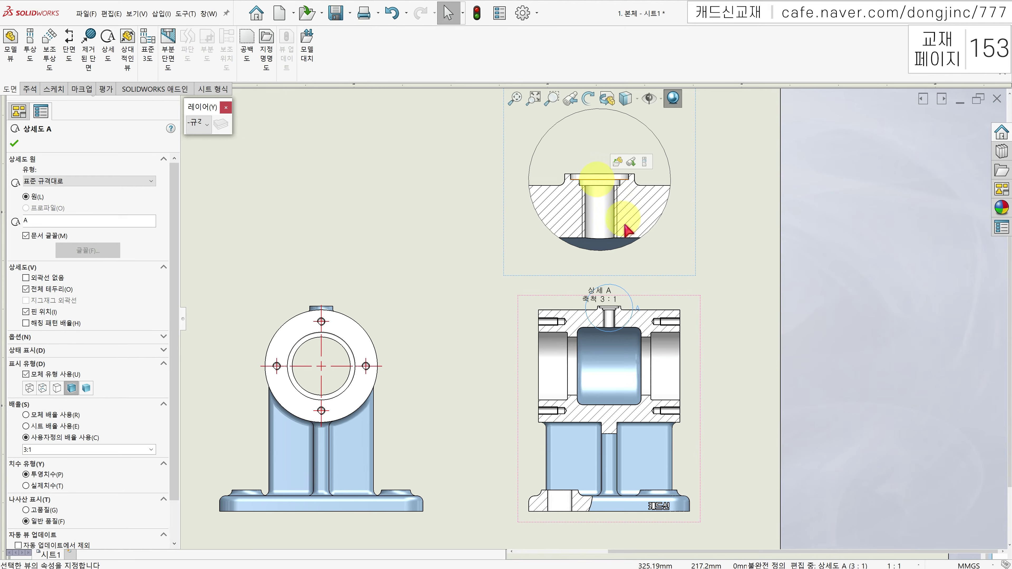
click(627, 237)
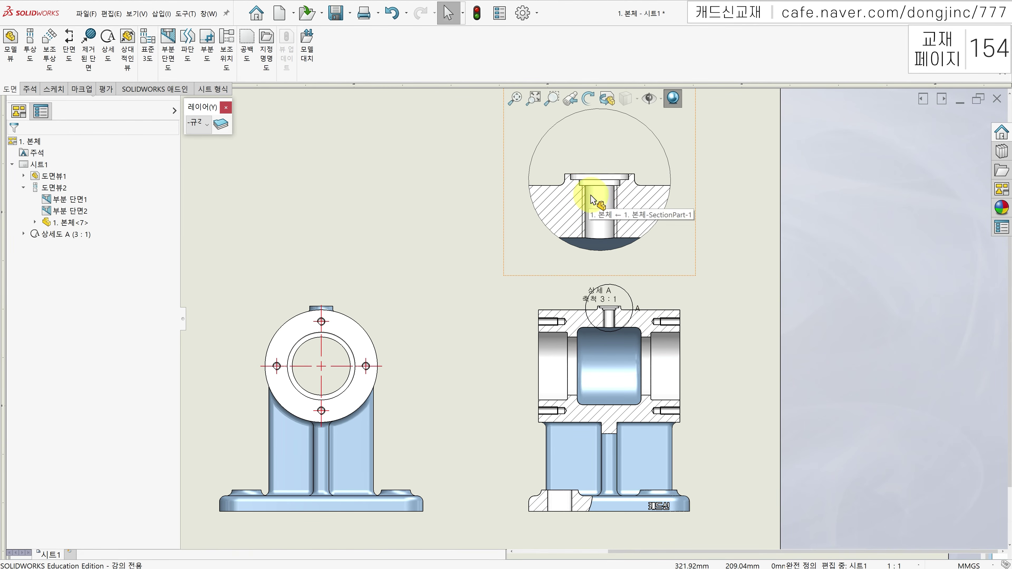
Enlarge the detail circle around the side view's top hole slightly
scroll(620, 288, down, 2)
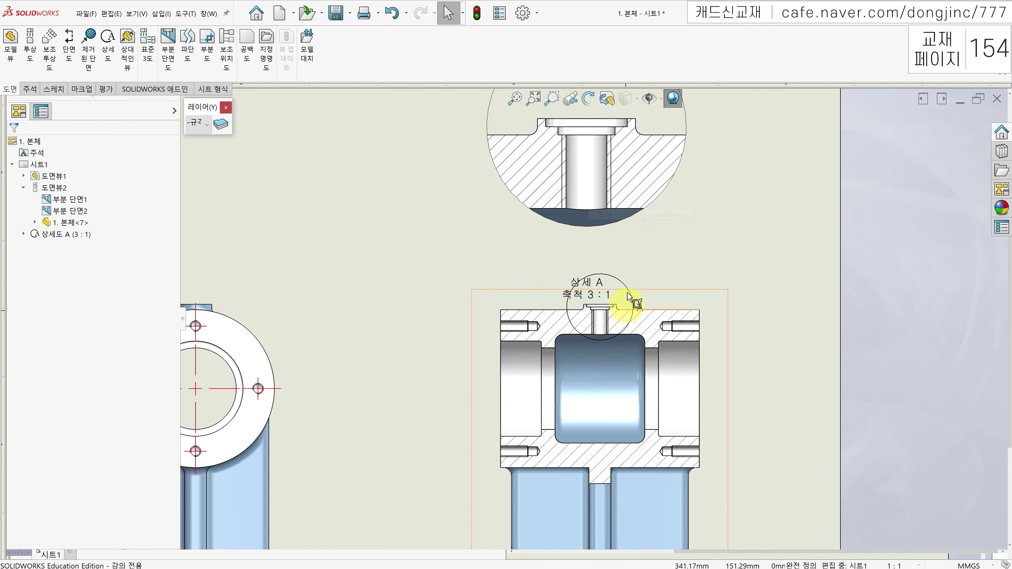
mouse_move(630, 288)
mouse_down()
mouse_move(612, 299)
mouse_move(644, 276)
mouse_move(611, 297)
mouse_move(640, 278)
mouse_move(628, 289)
mouse_up()
click(602, 312)
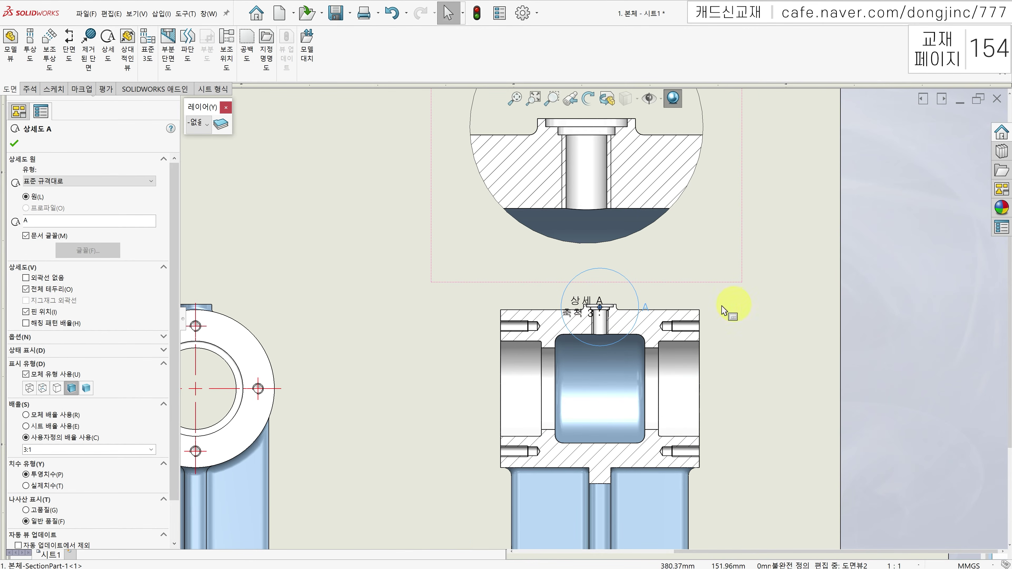
Create a 2:1 detail view of the side view's upper-left tapped hole and place it between and above the front and side views
click(775, 310)
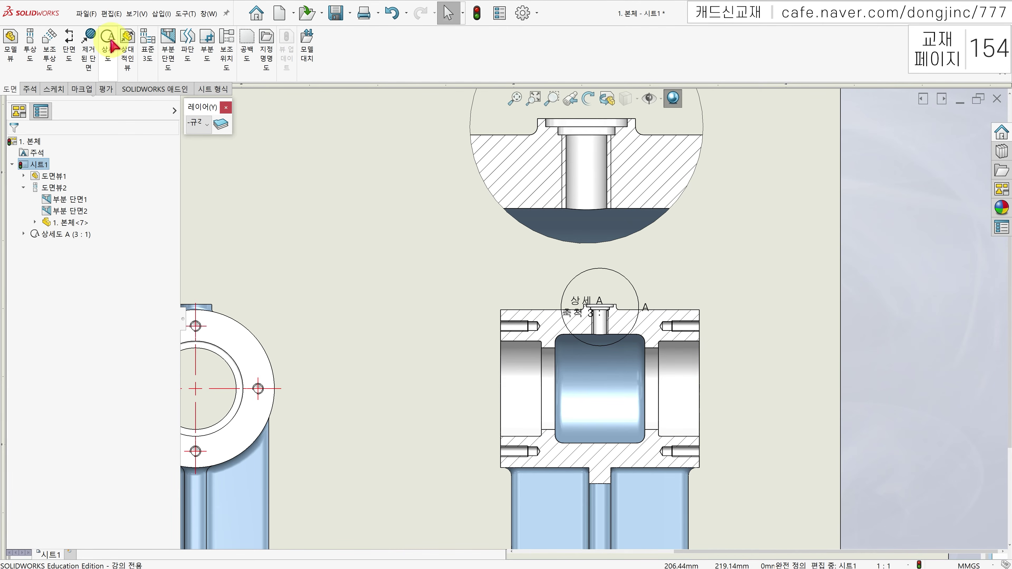
click(109, 48)
click(108, 48)
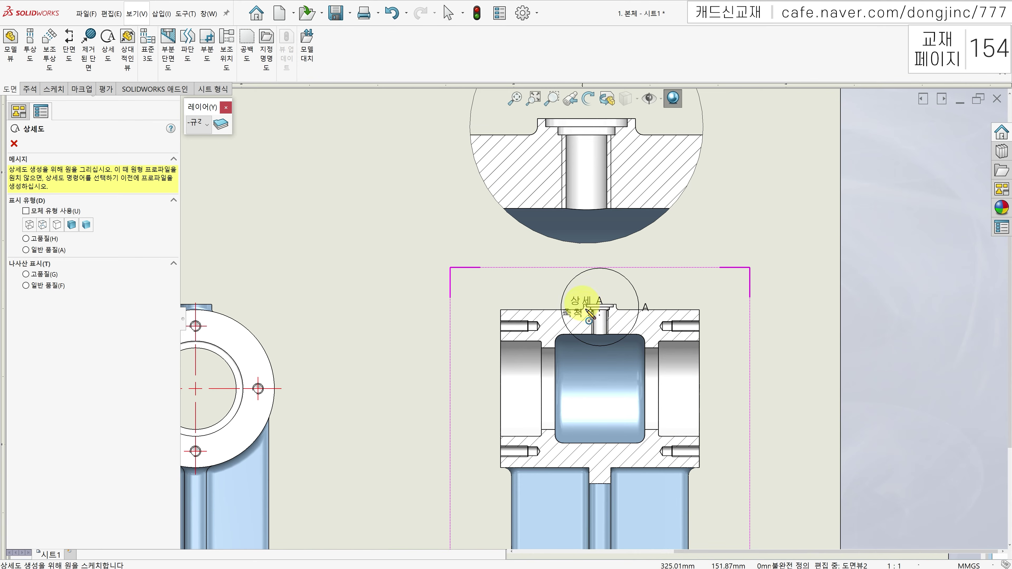
click(521, 324)
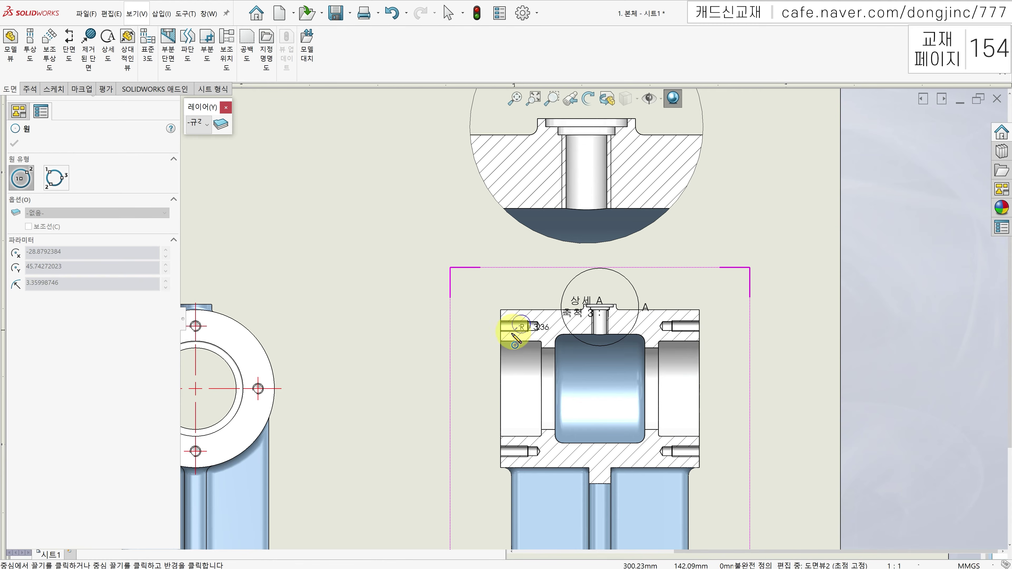
click(492, 347)
click(363, 214)
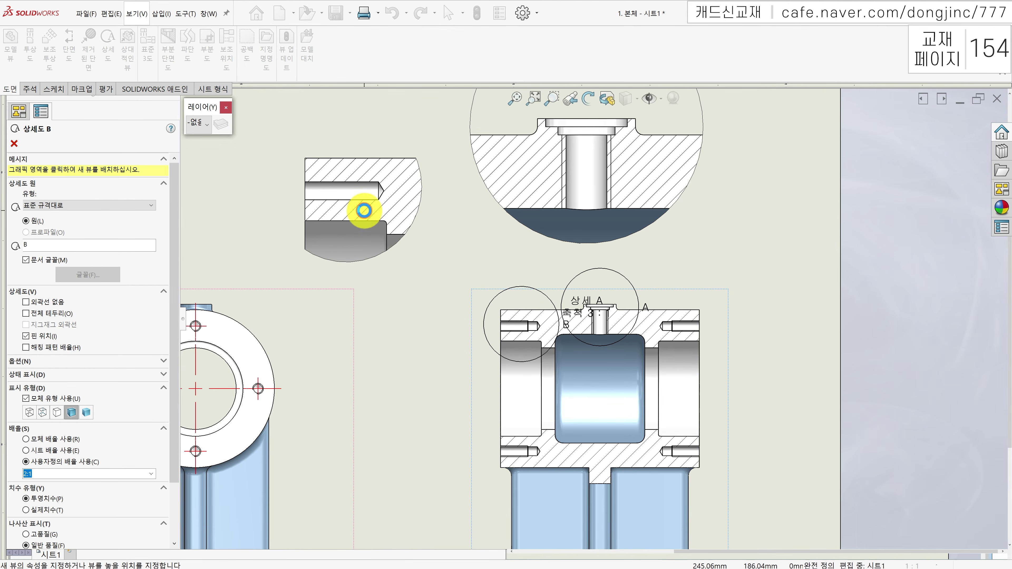
click(431, 333)
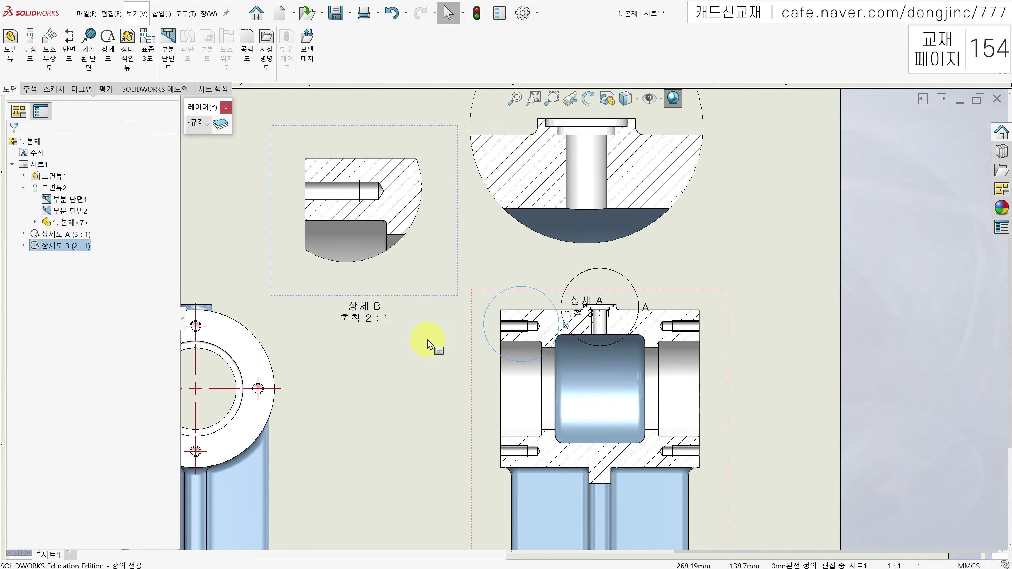
Shift the detail circle around the side view's upper-left tapped hole slightly upward
click(491, 307)
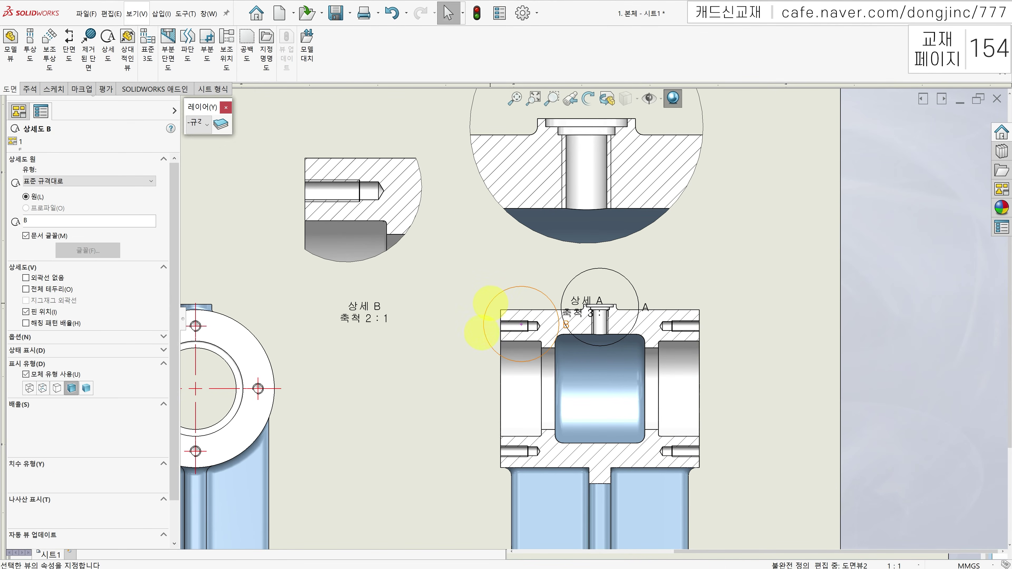
drag(523, 327, 513, 308)
click(370, 222)
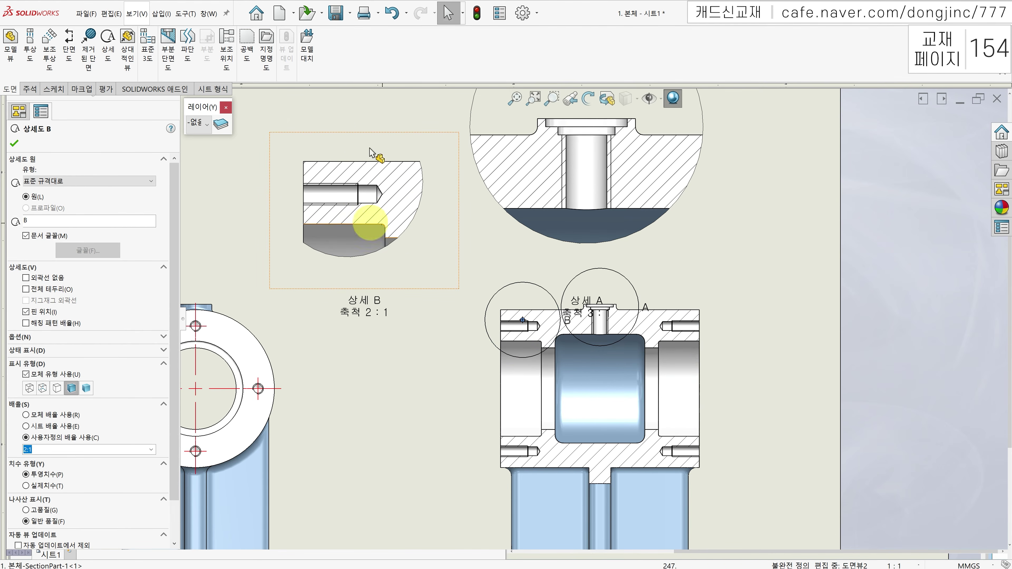
click(412, 365)
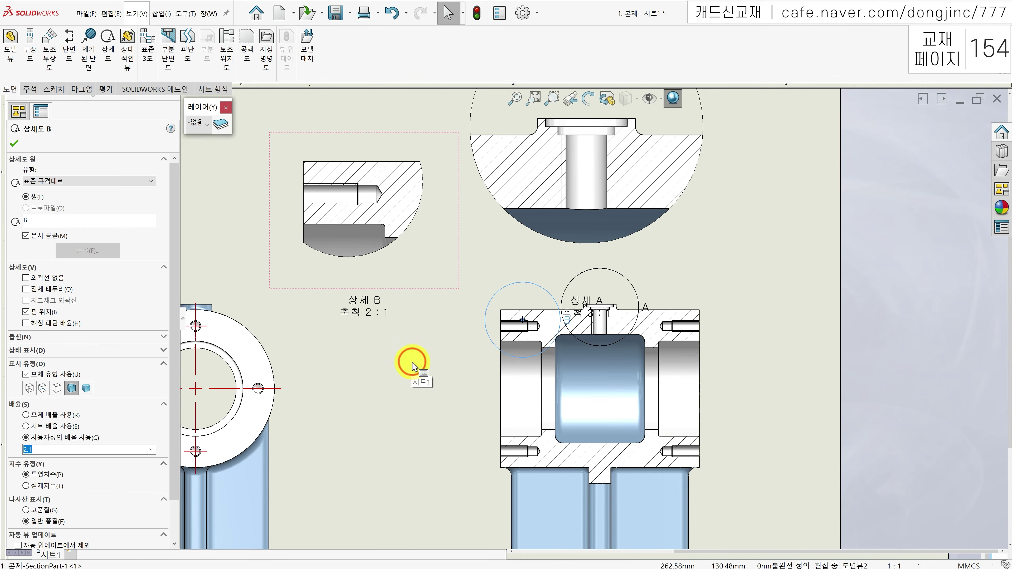
Move the 2:1 detail view of the tapped hole past the right edge of the sheet
key(f)
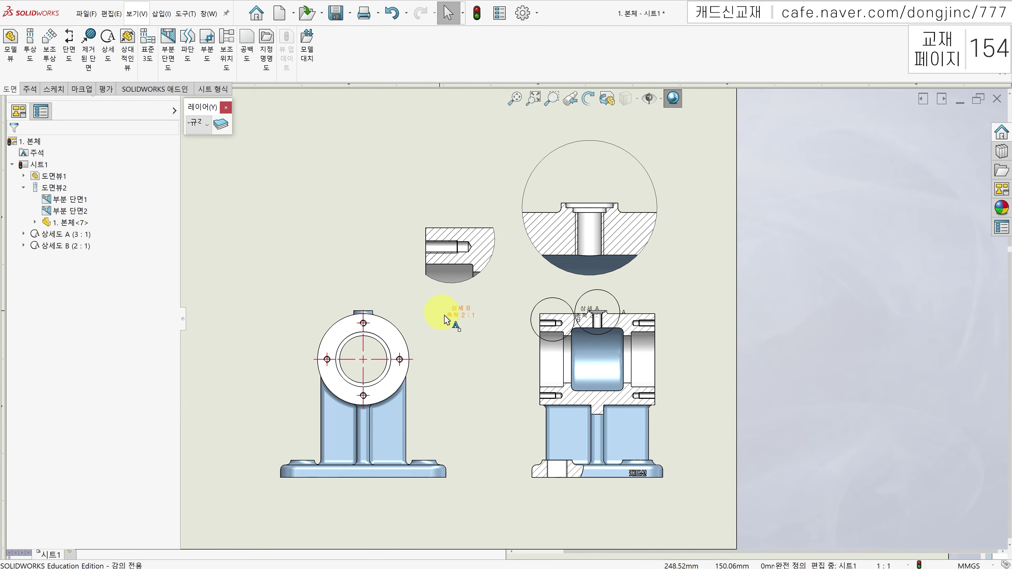
drag(463, 317, 809, 254)
click(418, 264)
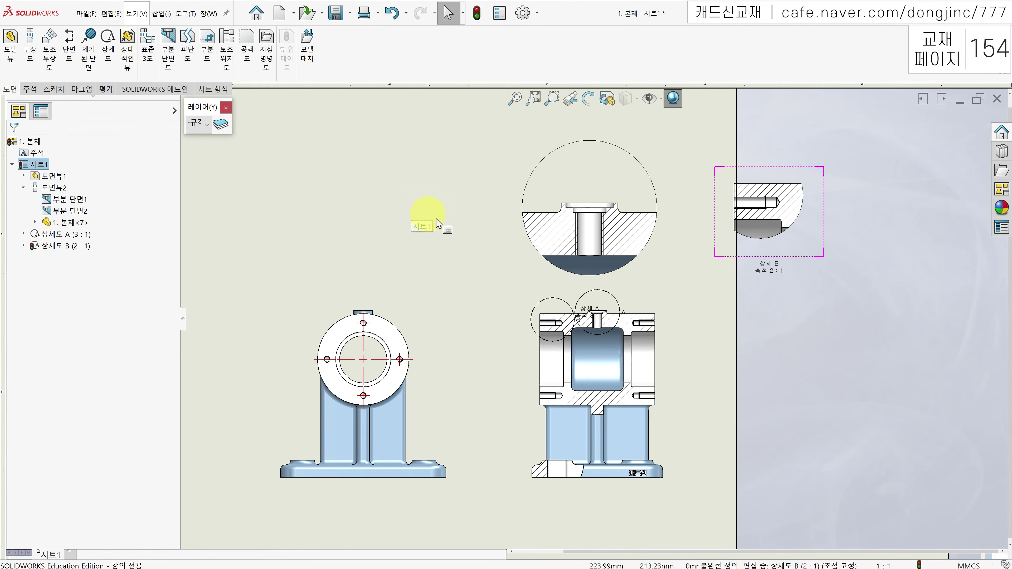
click(419, 228)
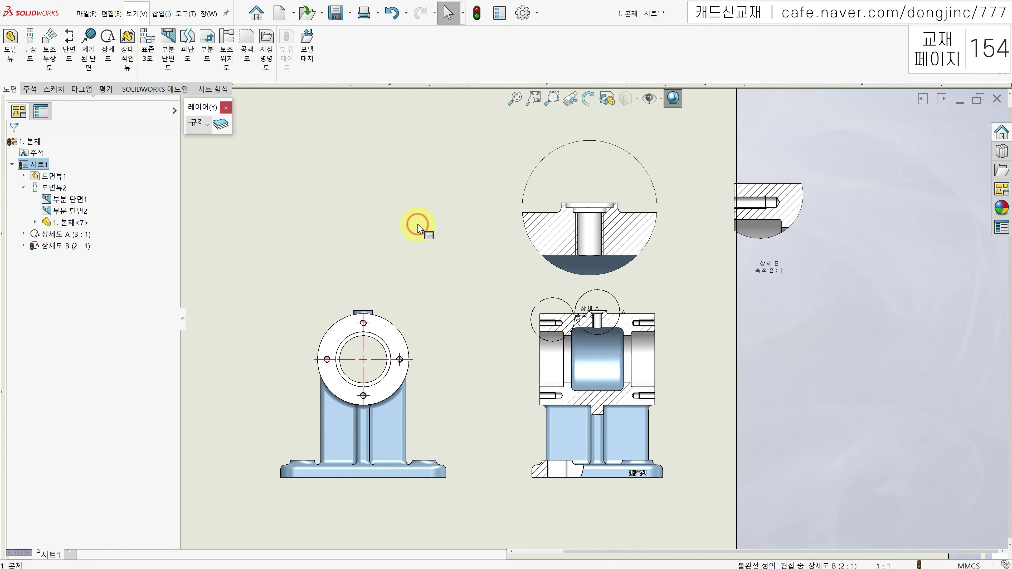
key(z)
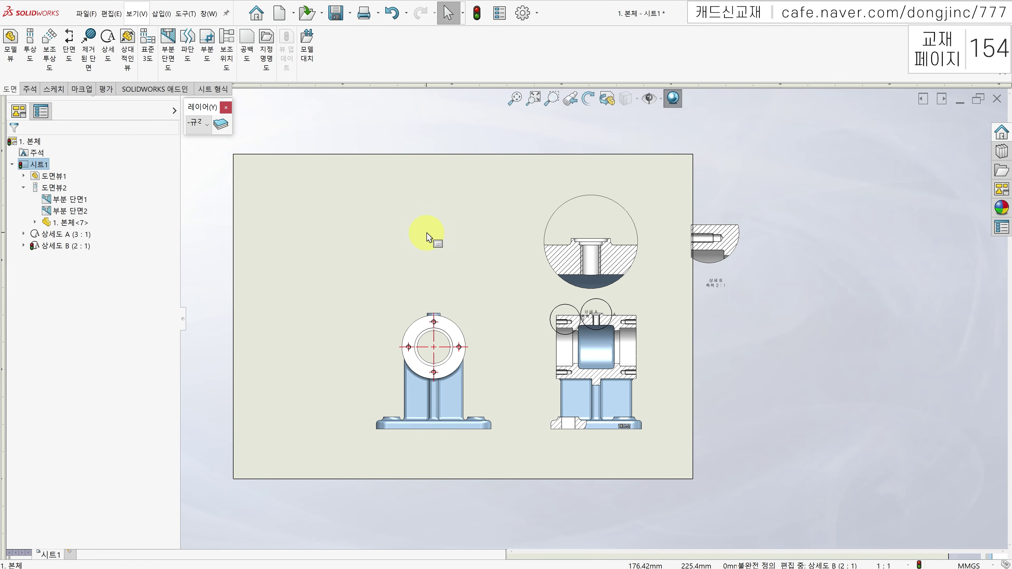
double_click(426, 238)
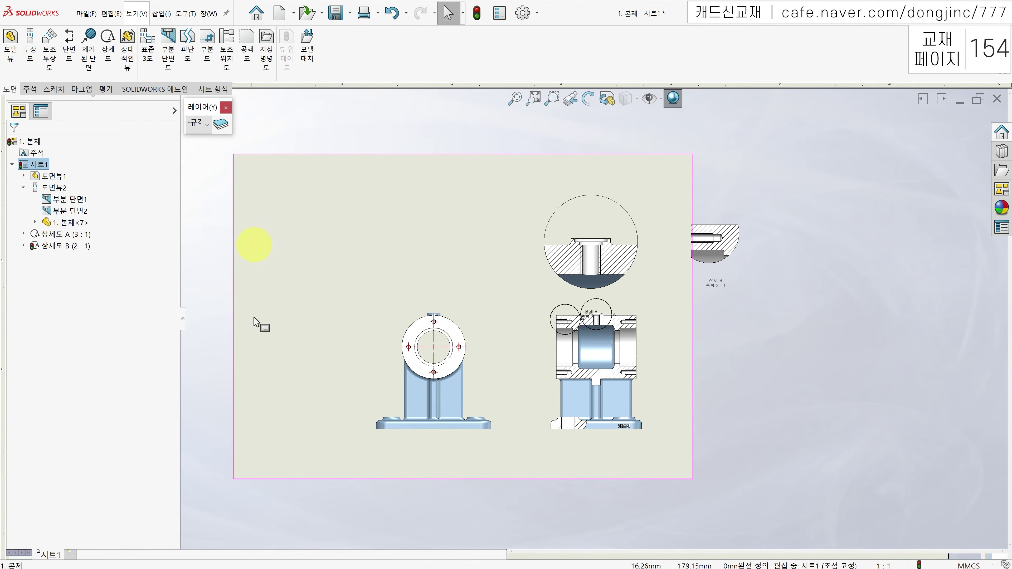
click(53, 88)
click(31, 36)
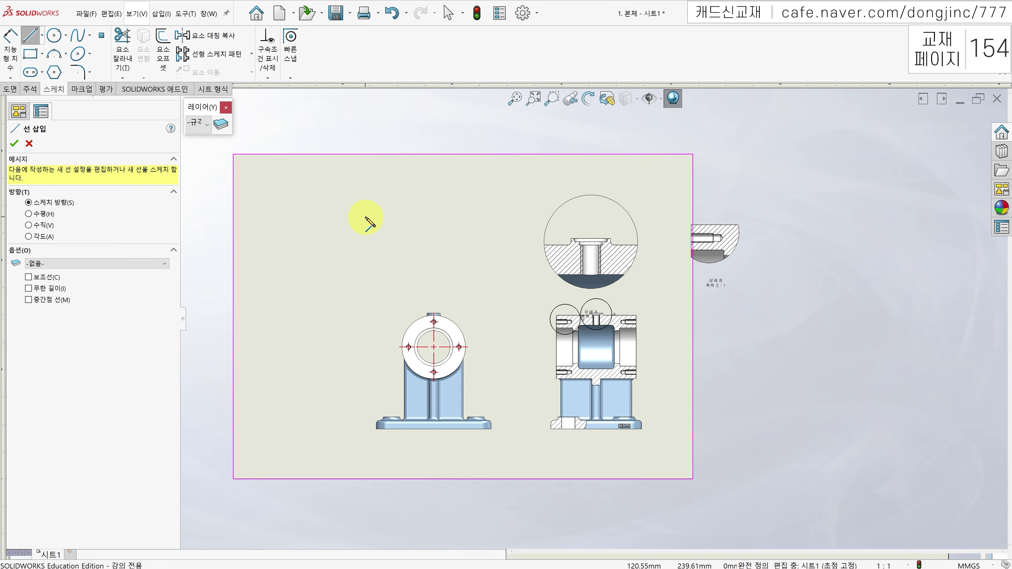
key(Escape)
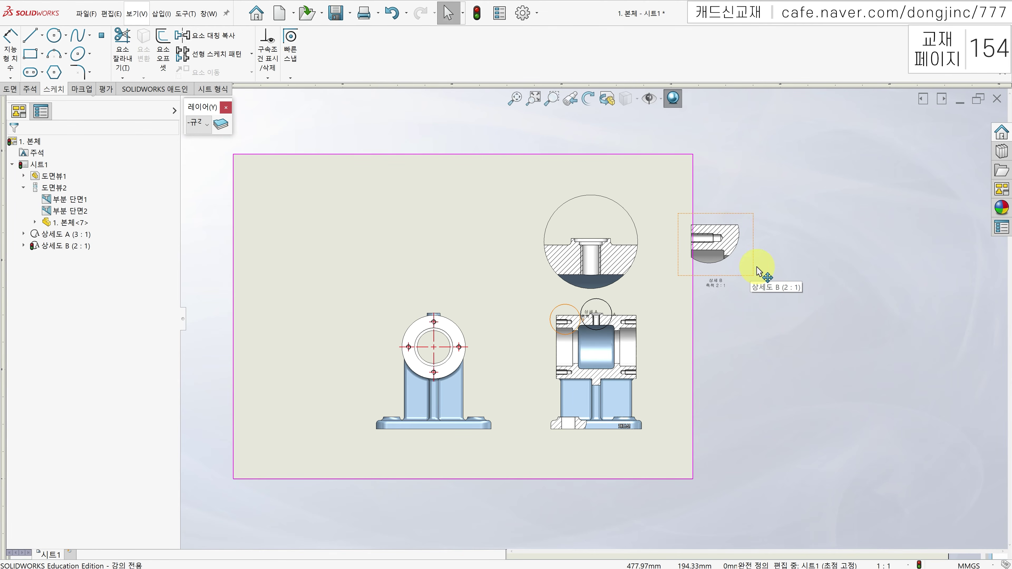
double_click(757, 267)
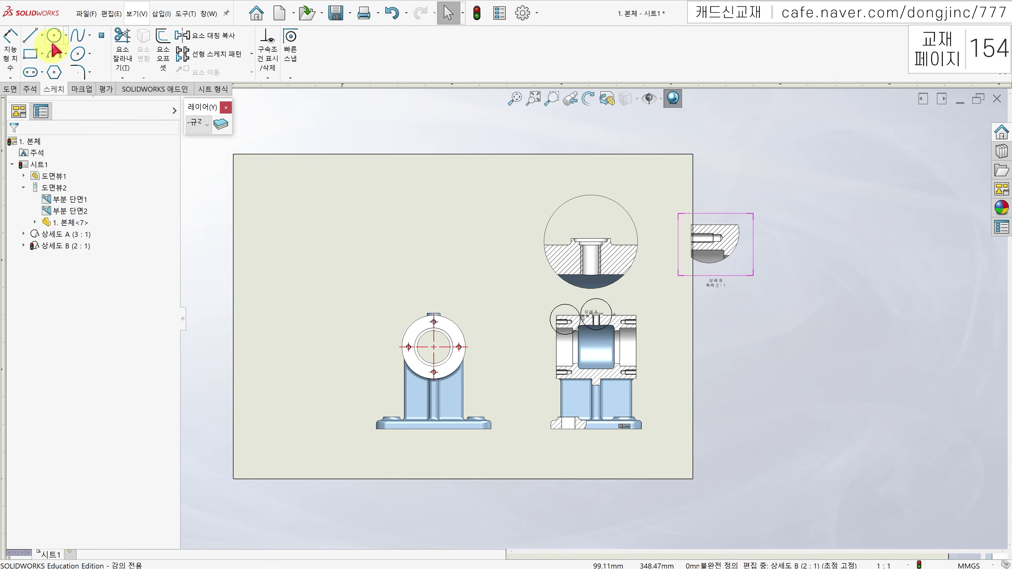
click(31, 38)
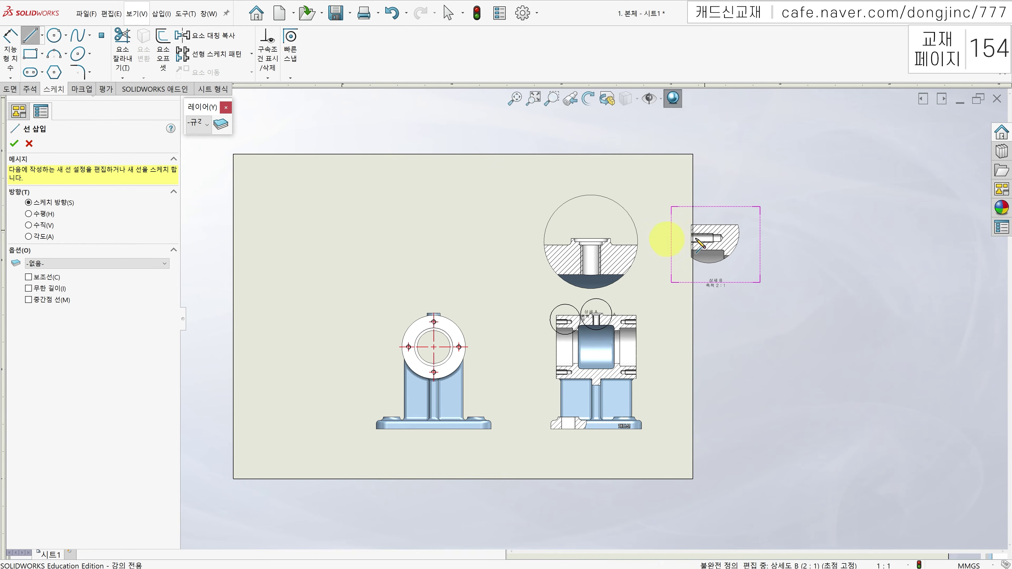
key(Escape)
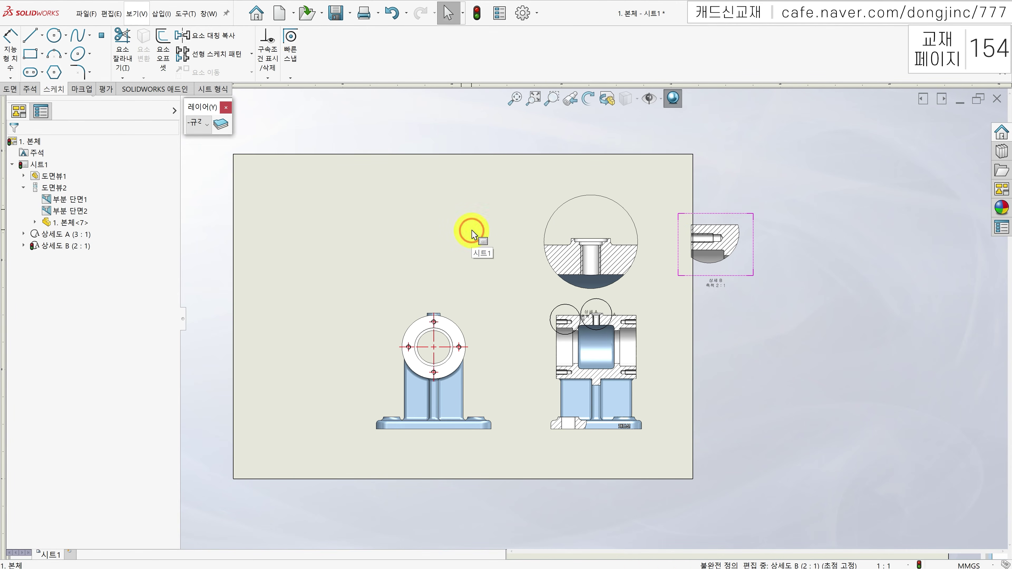
Start a section view with a horizontal cutting line across the front view's ribbed column, just above the base
click(430, 237)
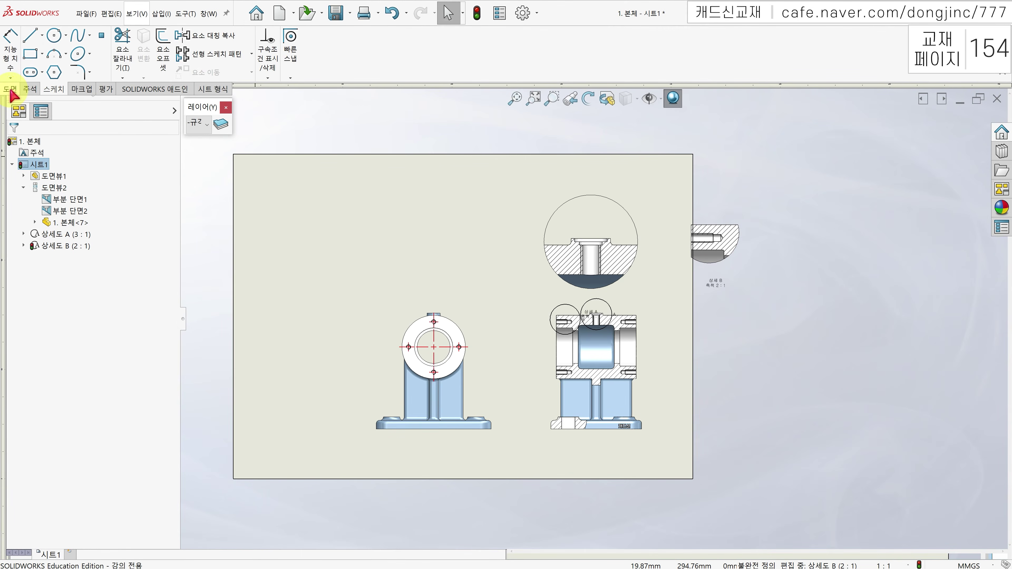
click(11, 90)
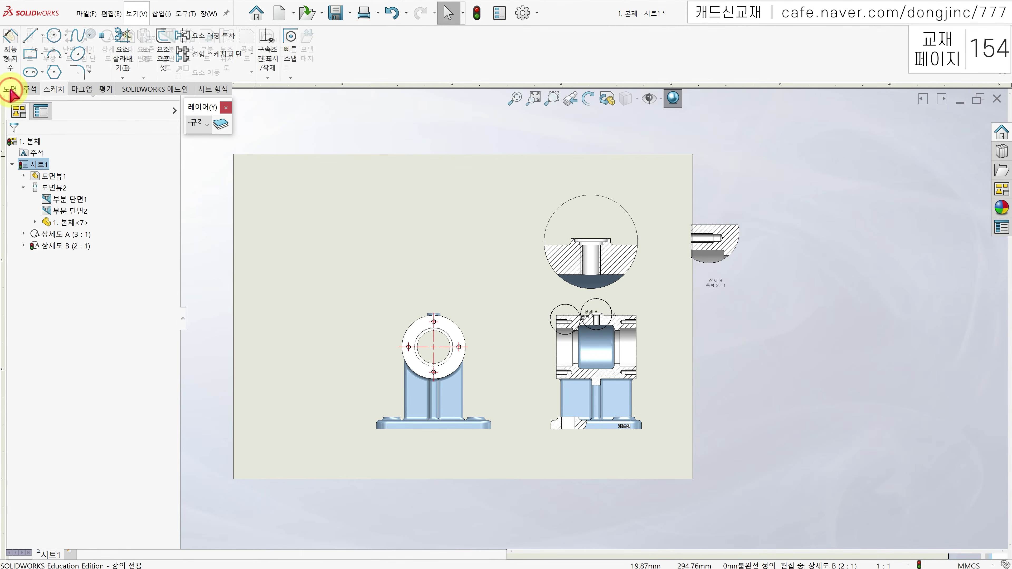
click(75, 50)
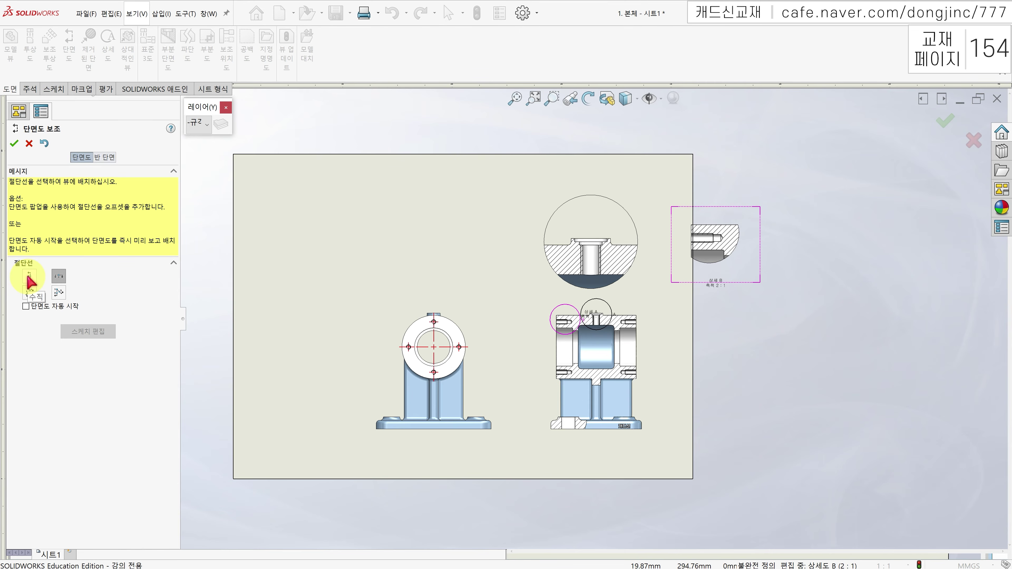
click(64, 277)
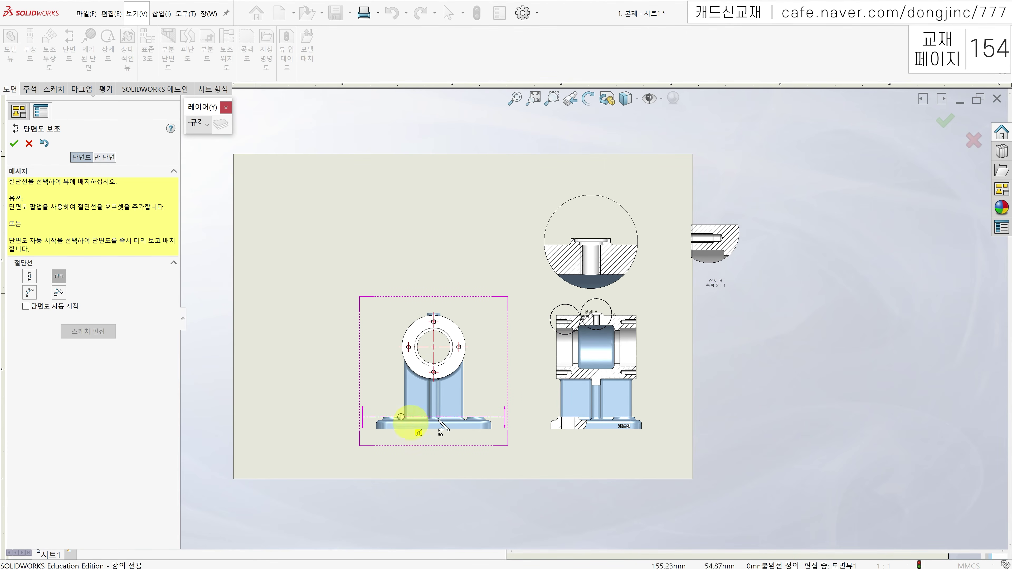
click(427, 398)
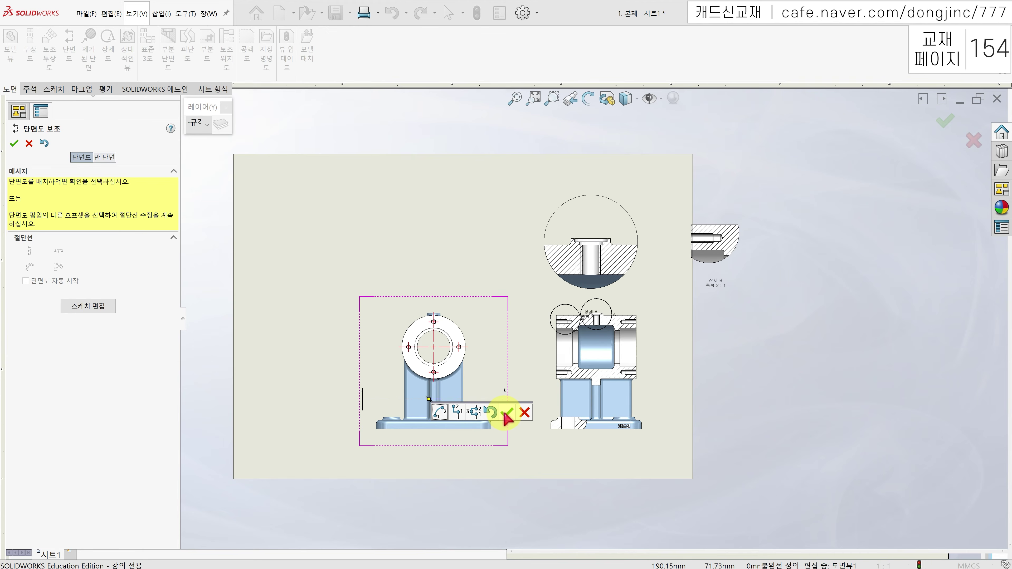
click(509, 413)
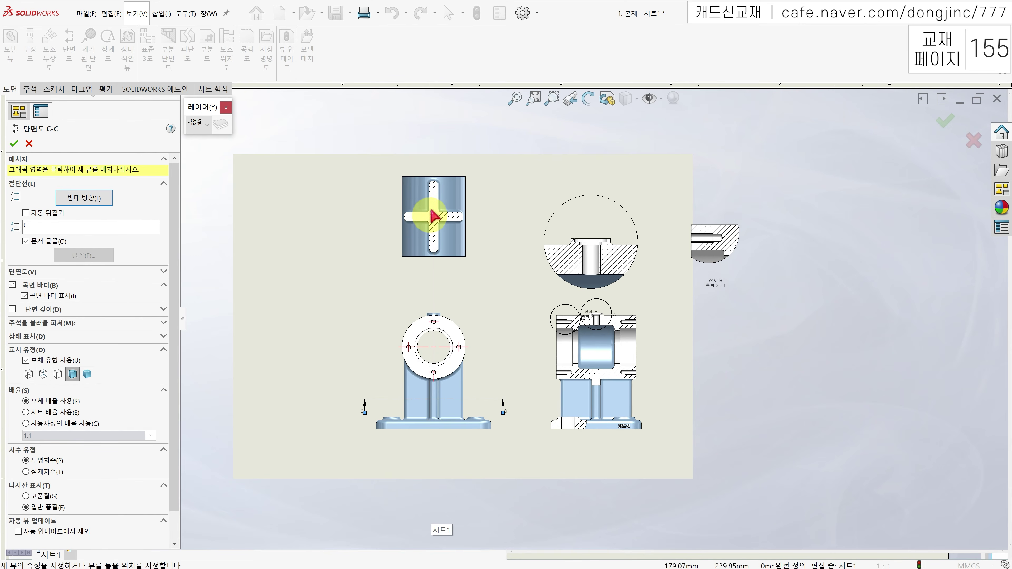
Reverse the cutting direction to look down onto the base and place the section view above the front view
click(89, 199)
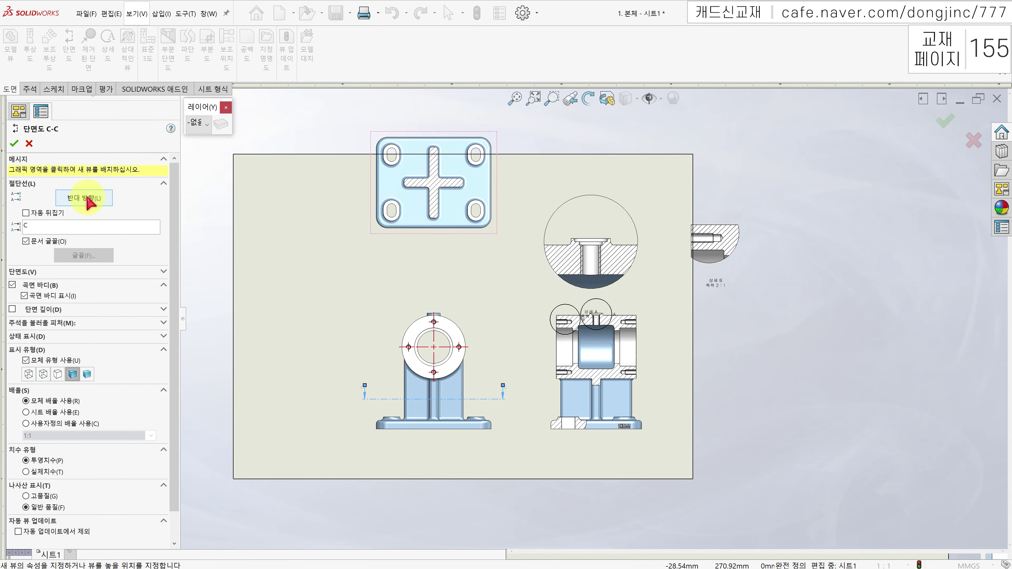
click(87, 197)
click(87, 196)
click(87, 197)
click(87, 198)
click(87, 198)
click(87, 197)
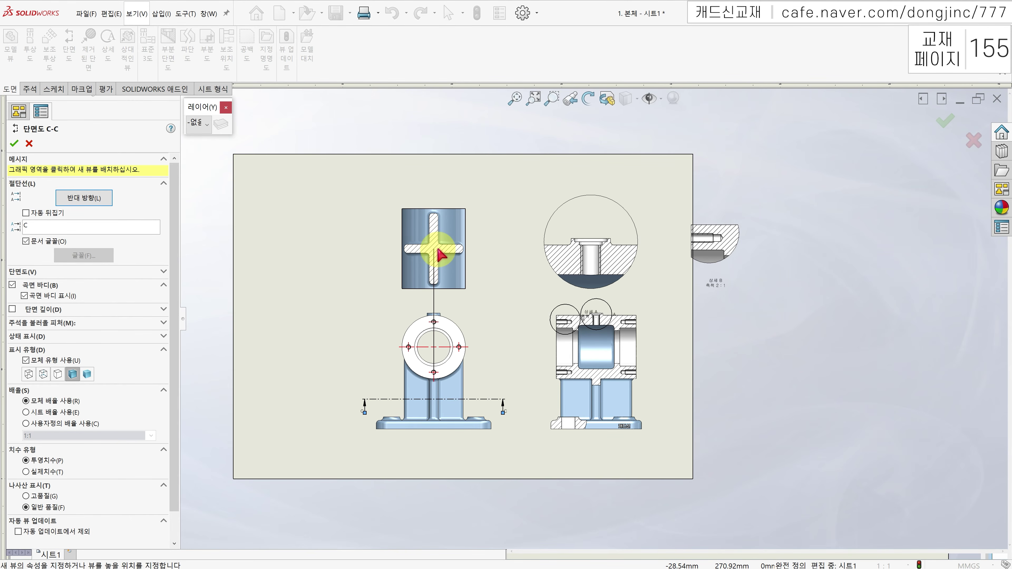
click(104, 199)
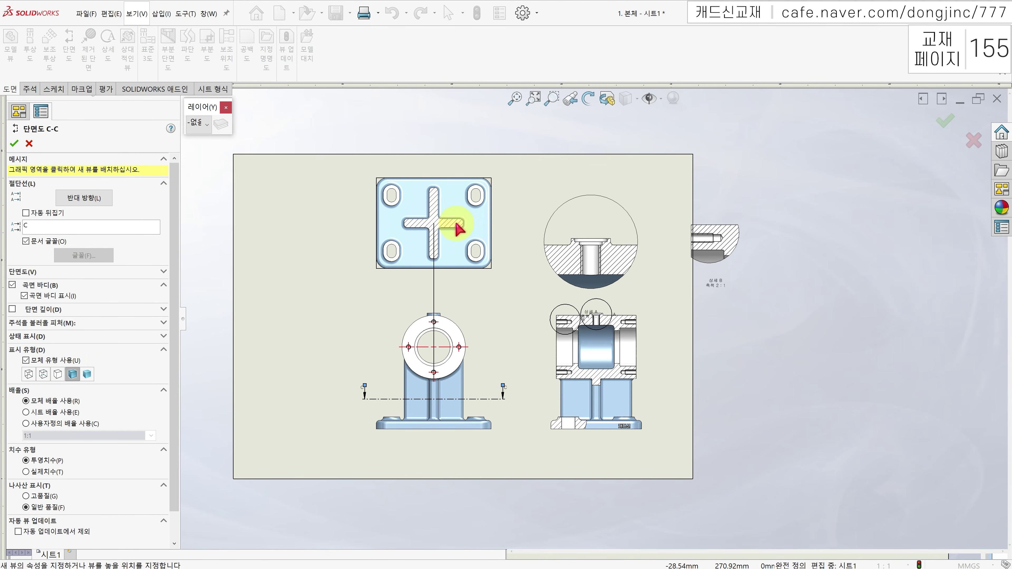
click(458, 228)
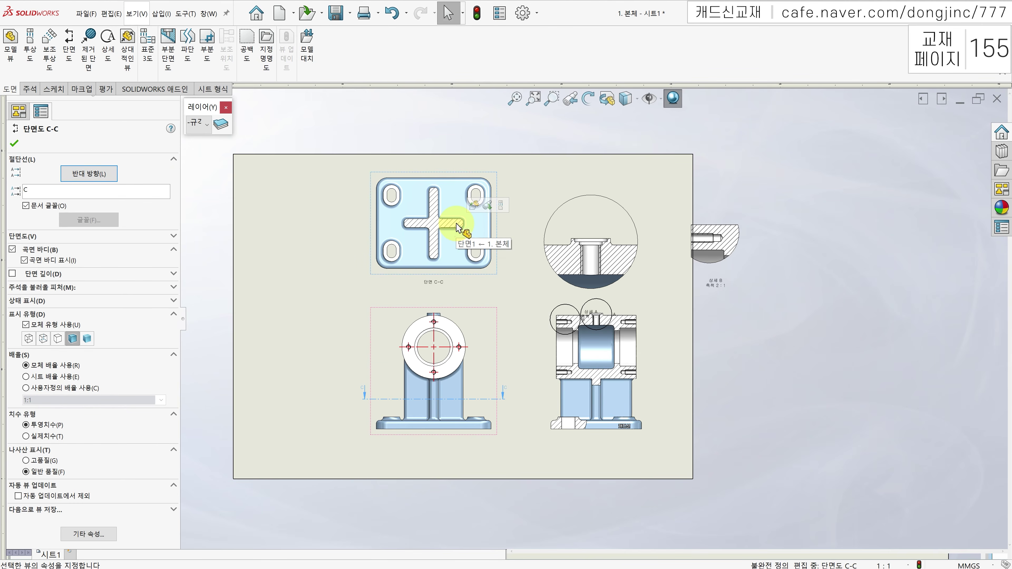
click(326, 184)
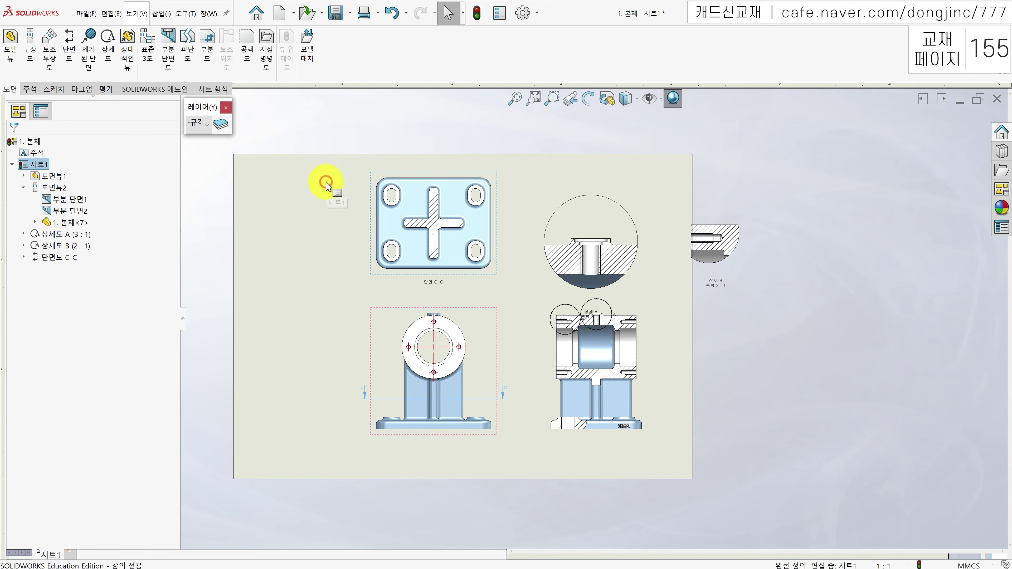
Shorten the left end of the front view's section line to inside the base's edge and rebuild the drawing
scroll(334, 361, down, 2)
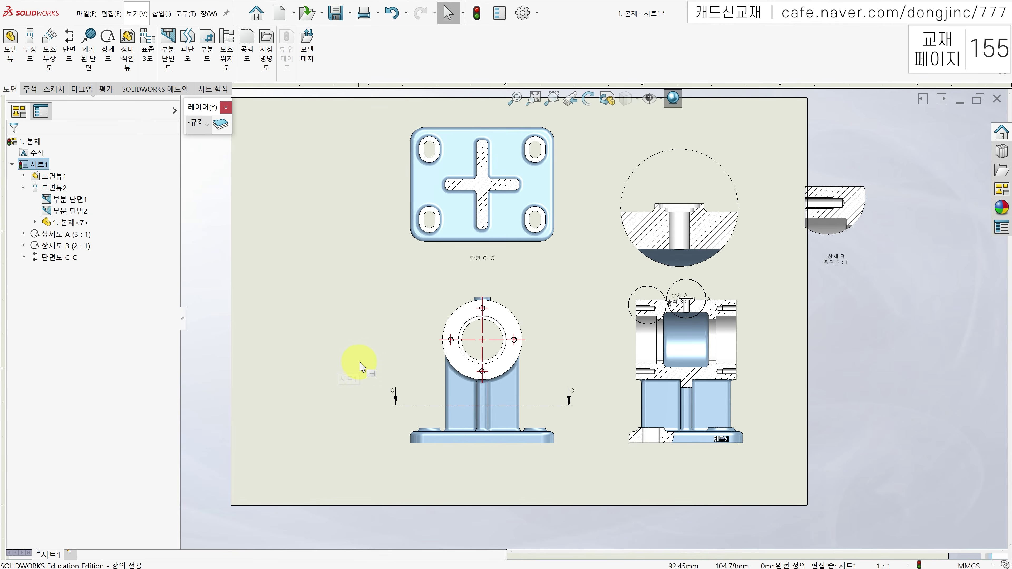
click(410, 406)
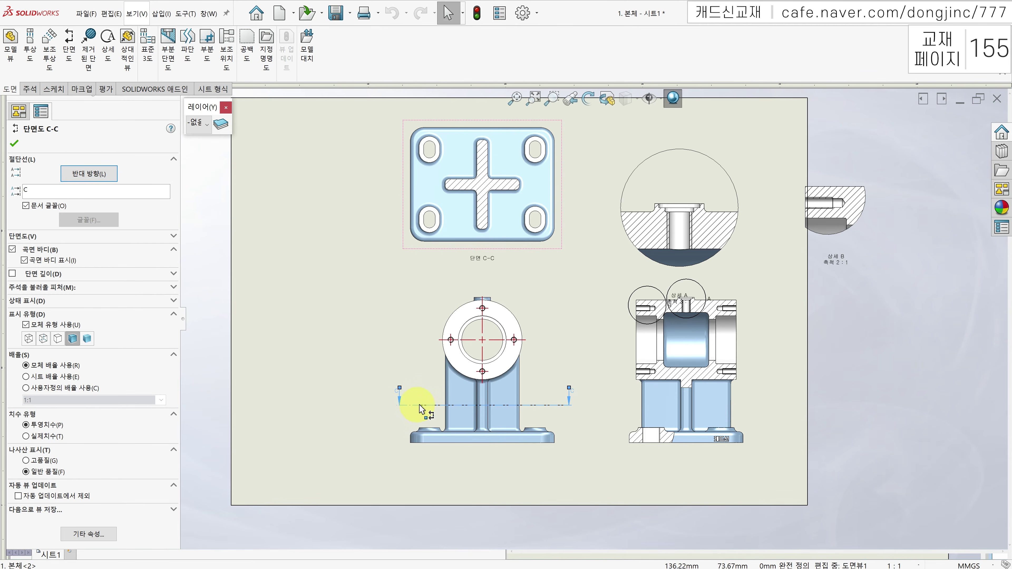
click(429, 408)
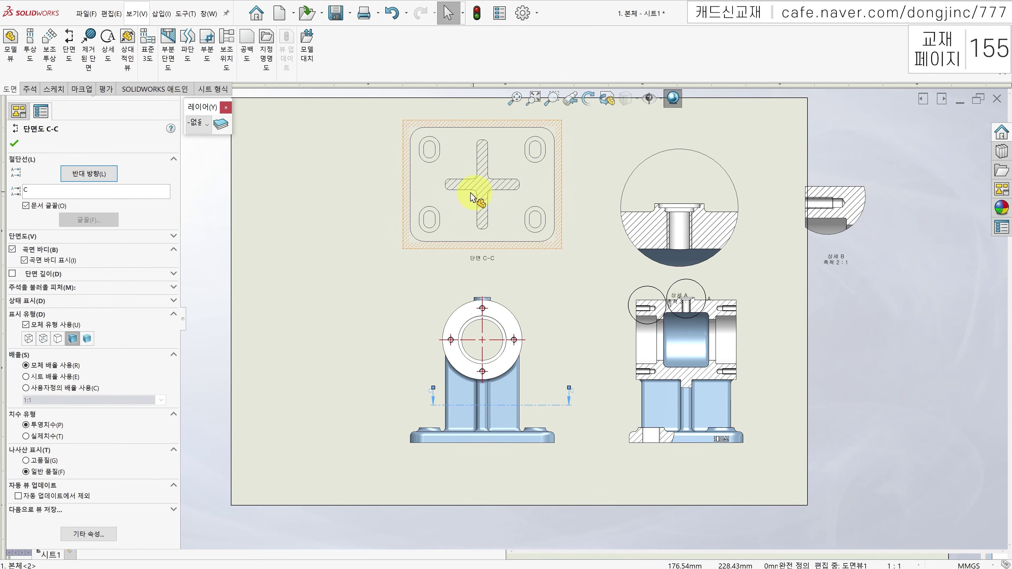
click(477, 14)
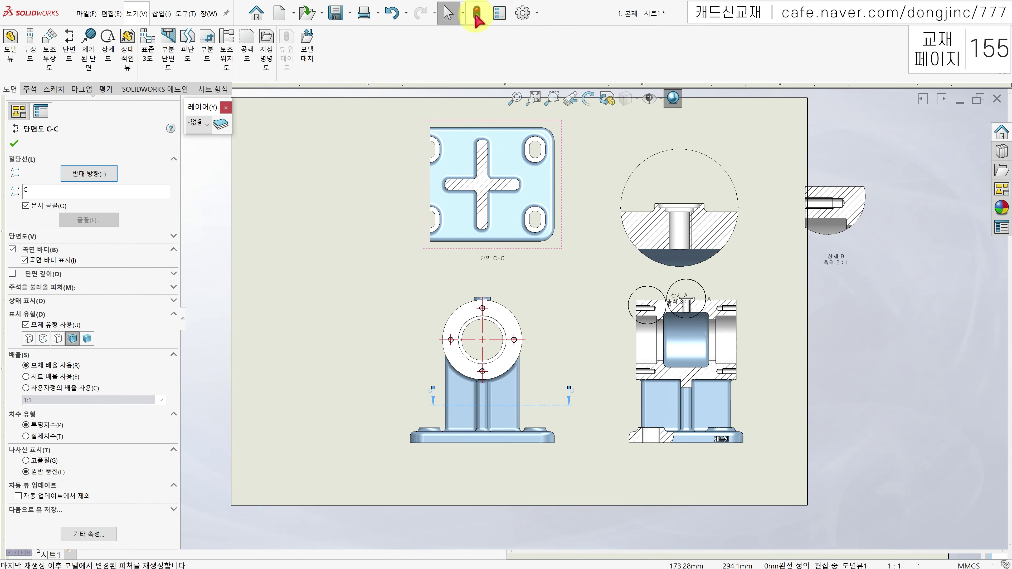
Extend the left end of the front view's section line past the base's edge and rebuild the drawing
click(475, 406)
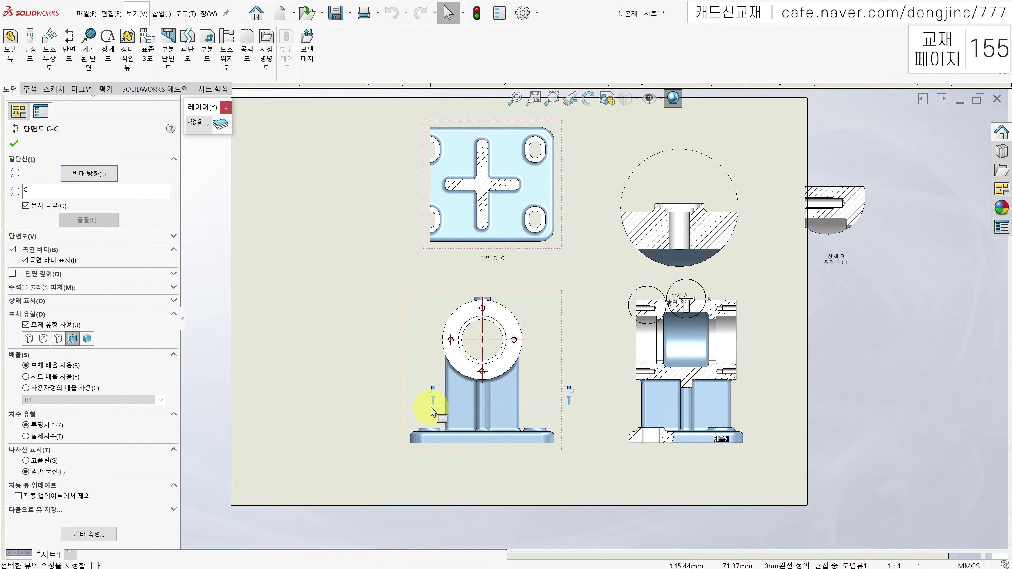
drag(432, 411, 400, 406)
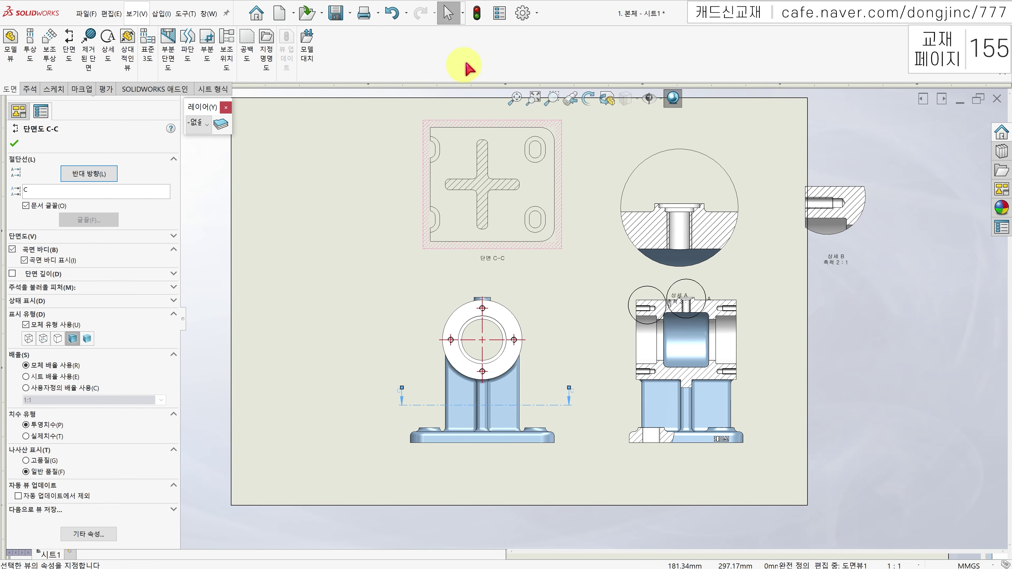
click(477, 13)
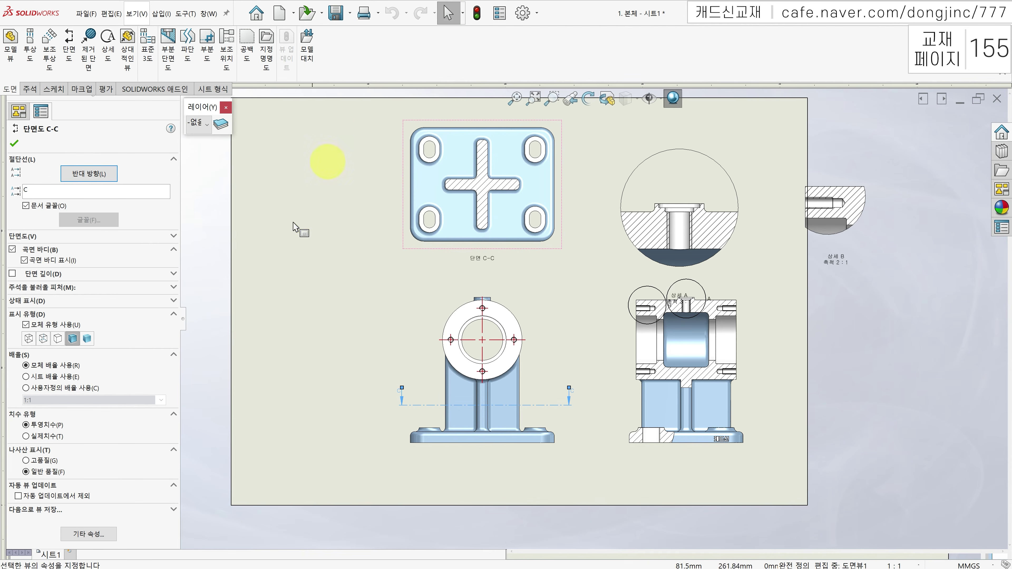
click(293, 230)
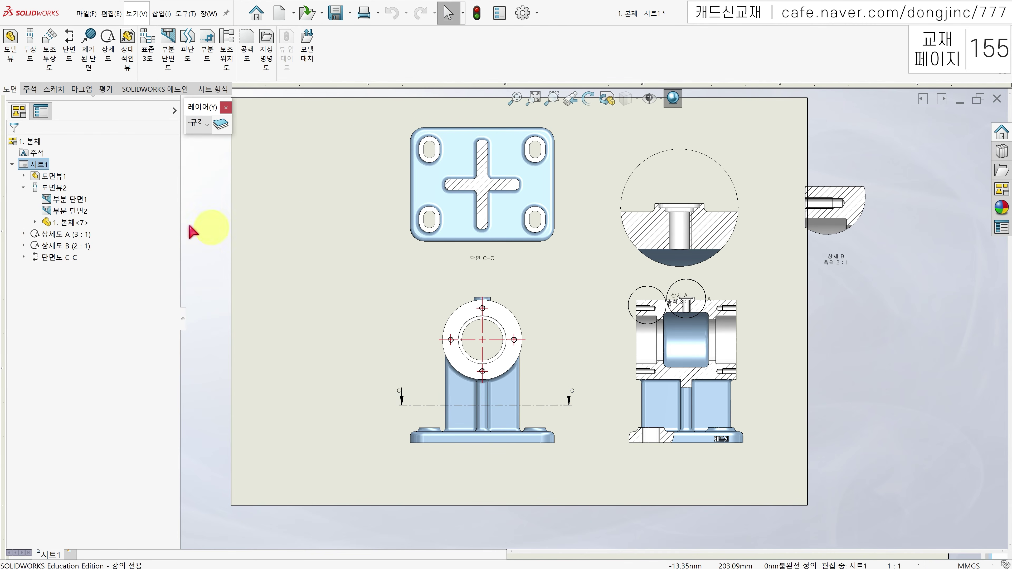
Hide section line C-C on the front view, and show it again
click(23, 257)
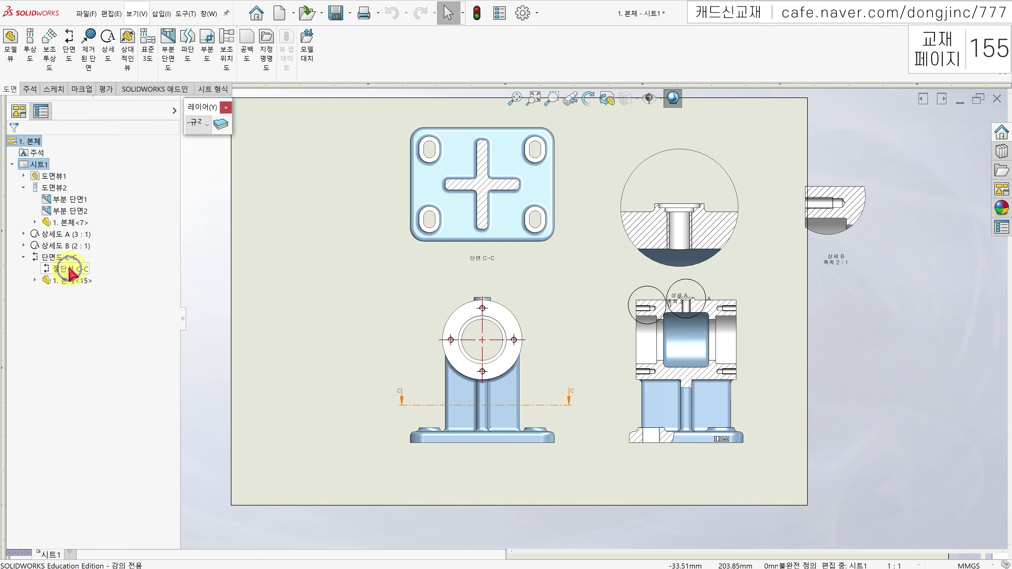
right_click(71, 273)
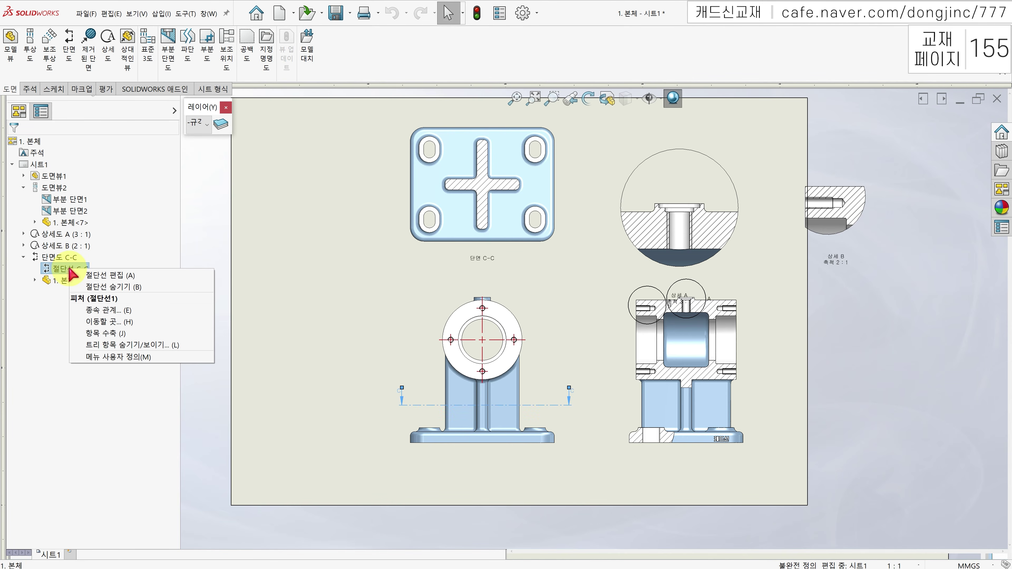
click(110, 287)
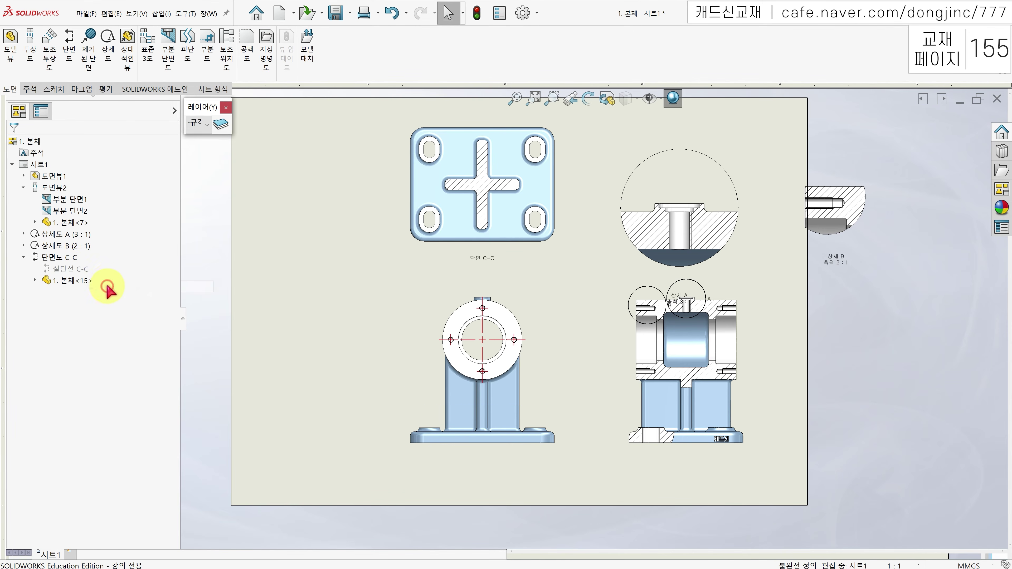
right_click(71, 273)
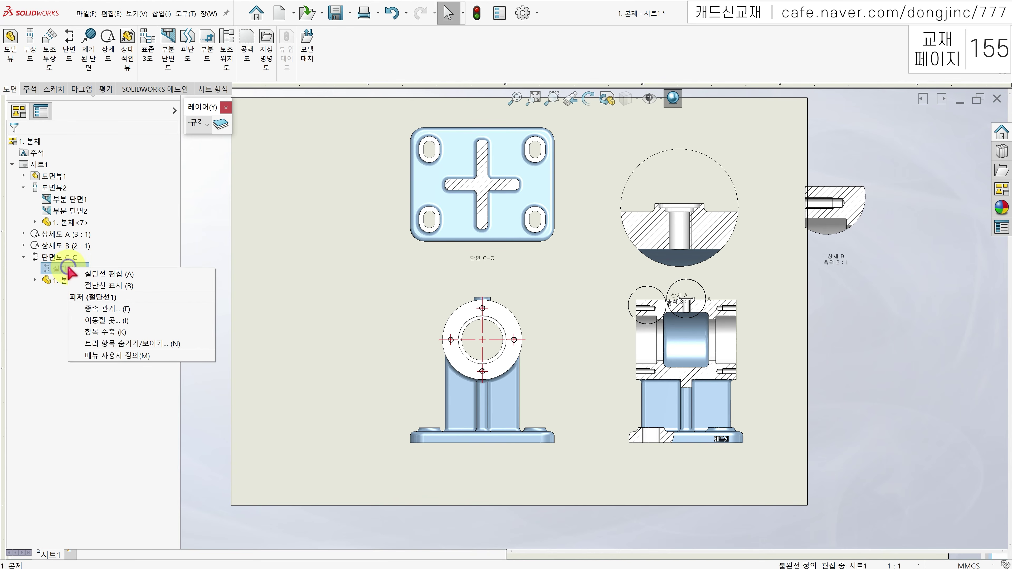
click(106, 285)
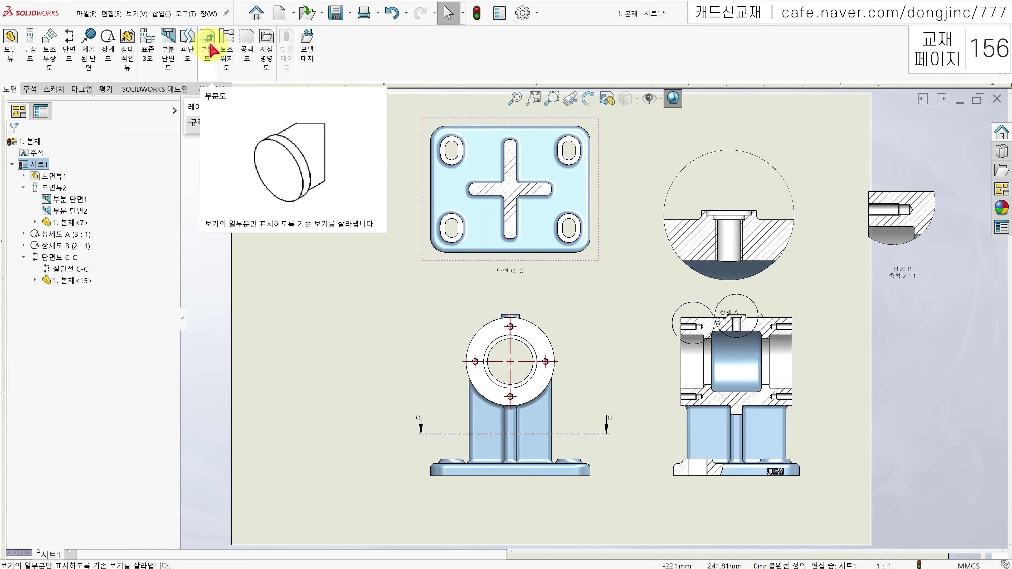
Sketch a rectangle about 114 by 50 mm over the upper half of section view C-C, starting at the base's left-edge midpoint
click(47, 91)
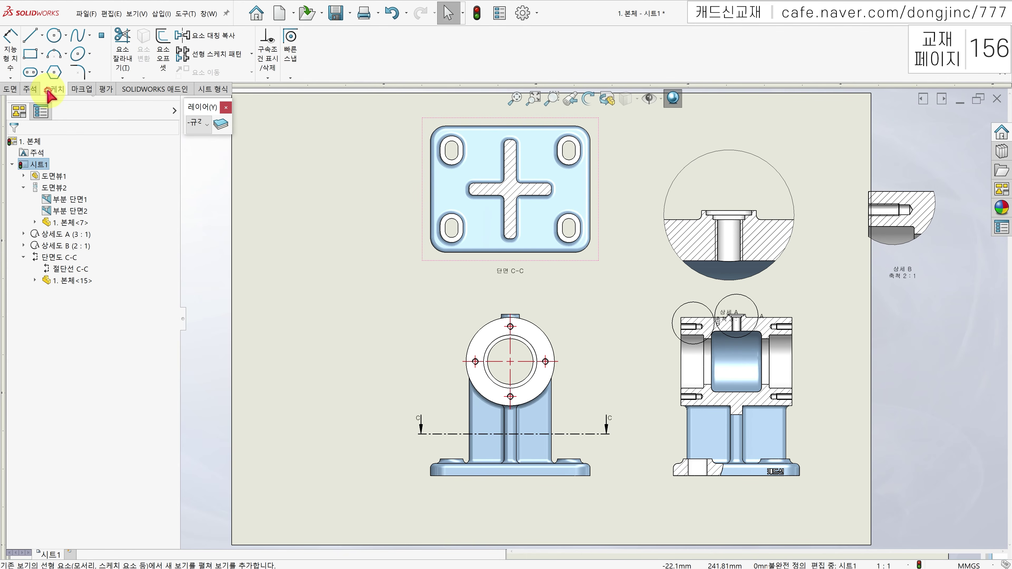
click(29, 56)
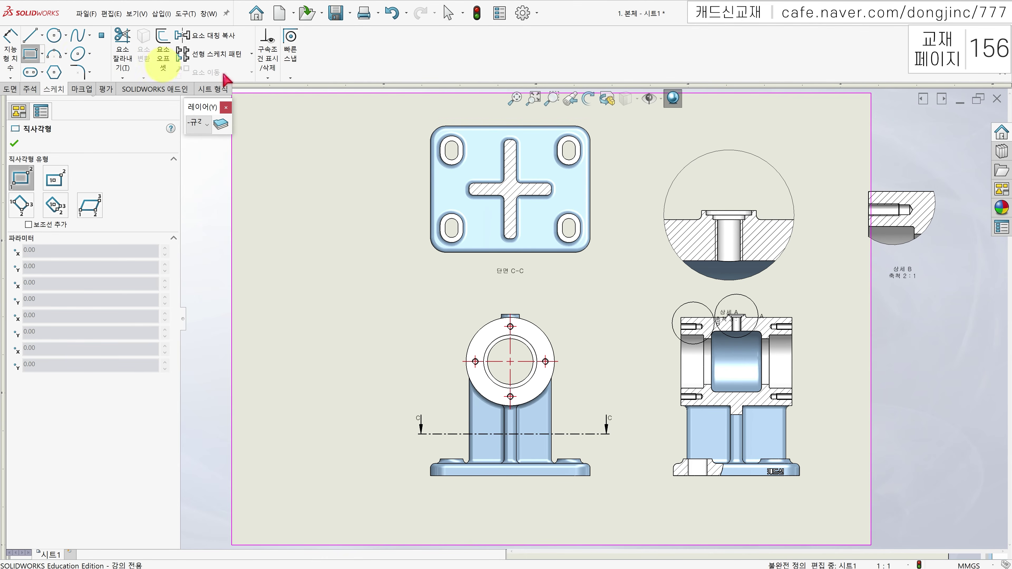
middle_drag(429, 181, 429, 212)
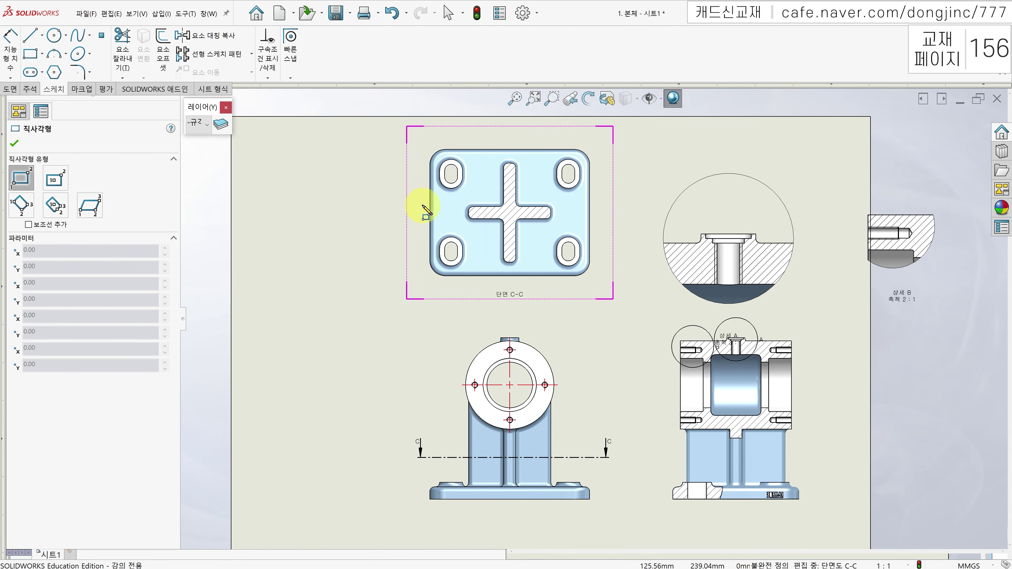
drag(430, 213, 603, 136)
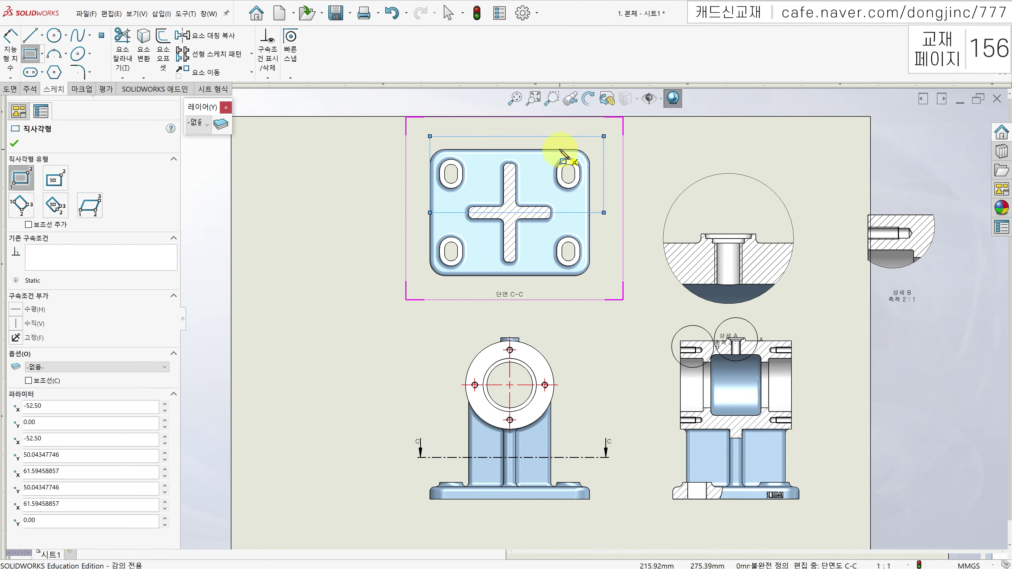
key(Escape)
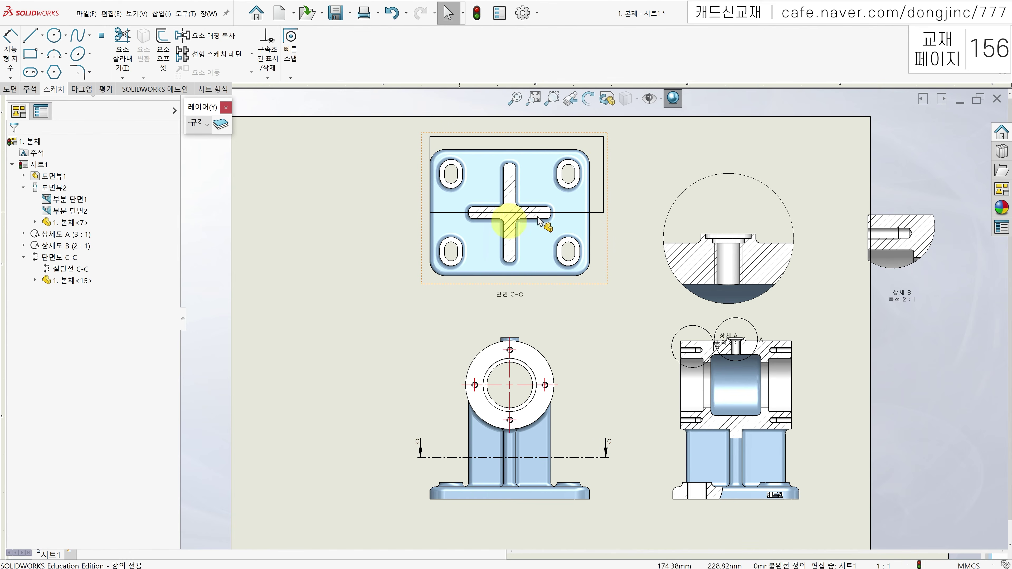
Crop section view C-C to the sketched rectangle around its upper half
click(604, 162)
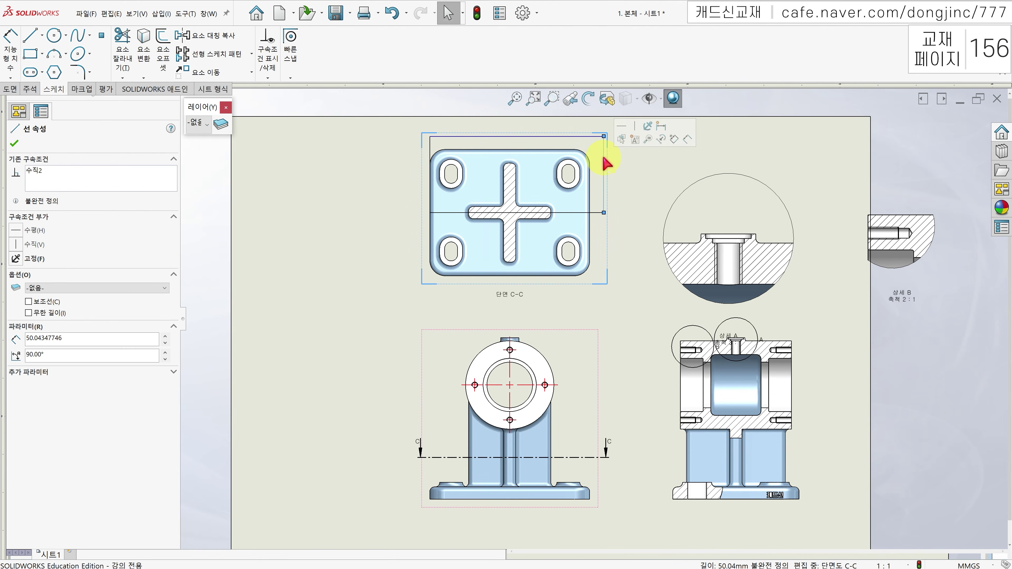
click(9, 85)
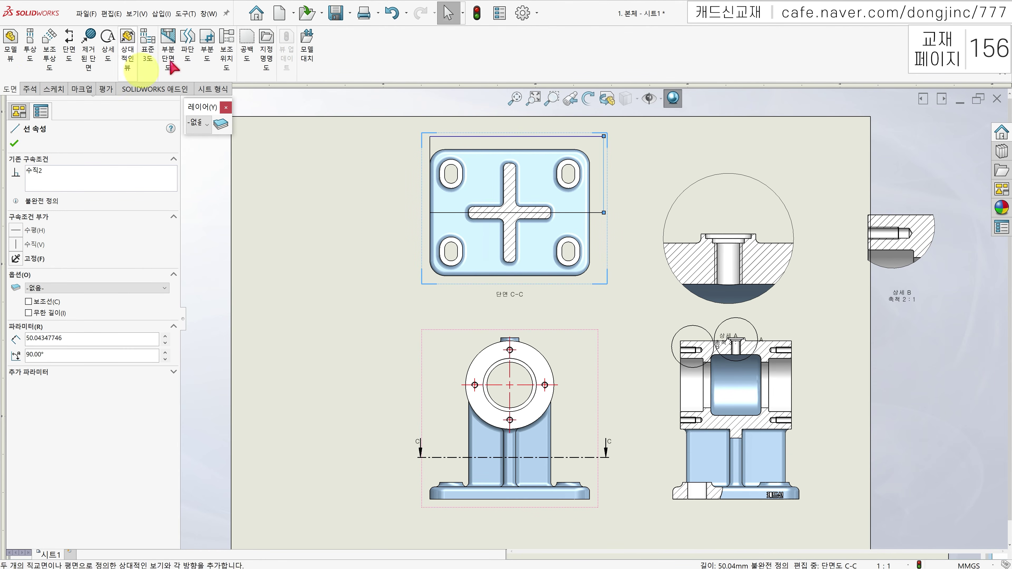
click(207, 50)
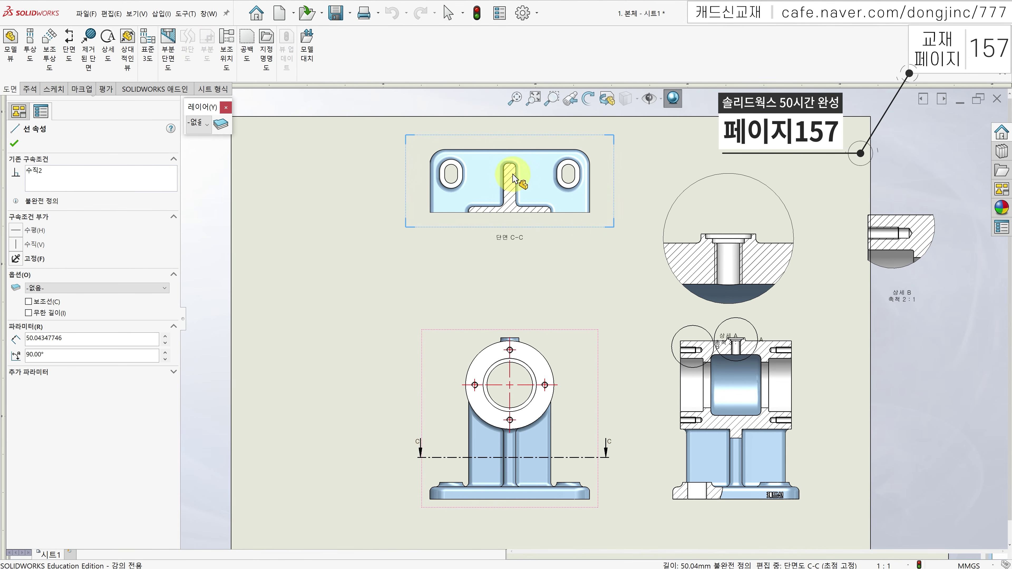
click(378, 207)
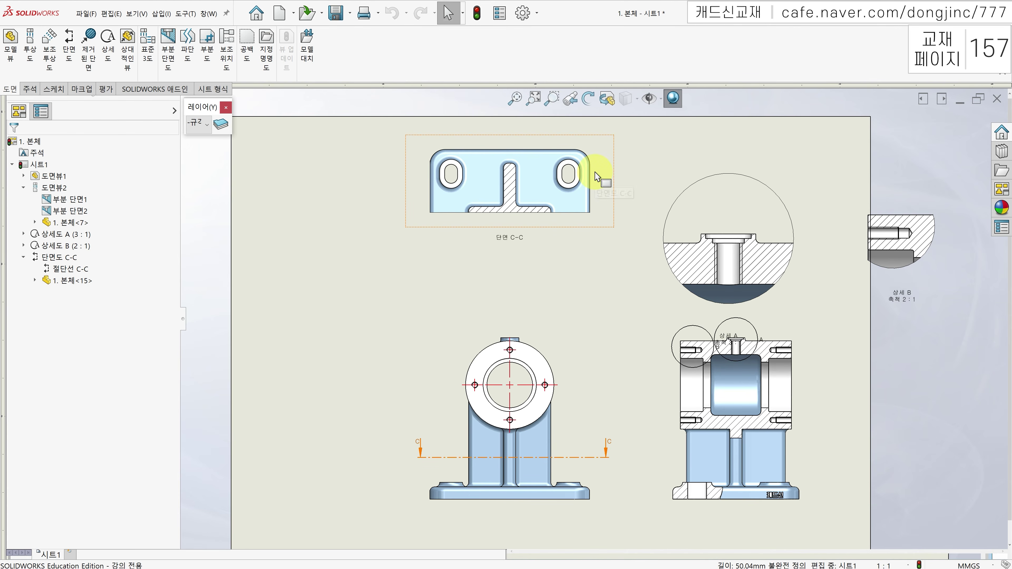
Open the crop boundary sketch of section view C-C for editing and exit it
click(600, 177)
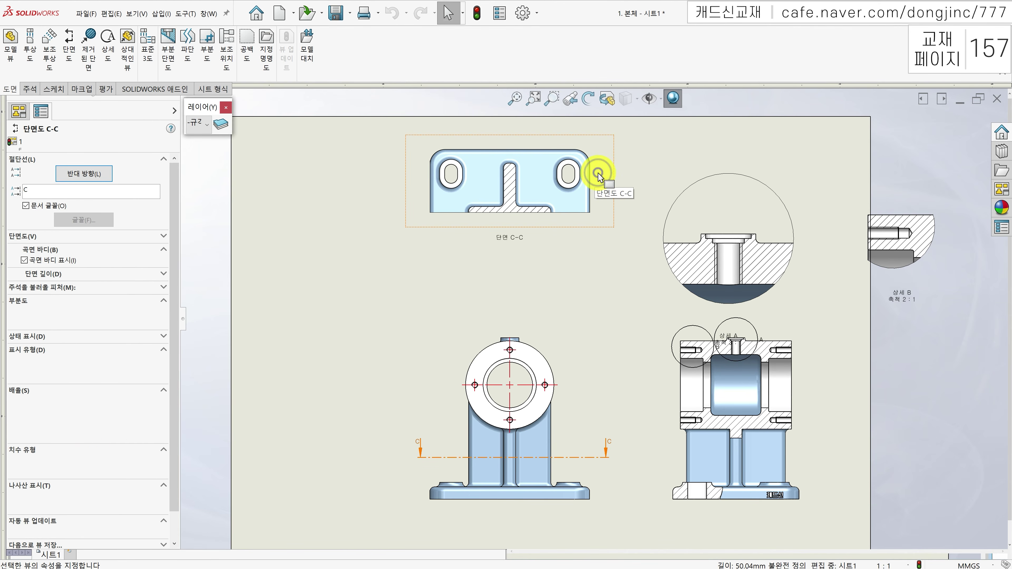
right_click(600, 177)
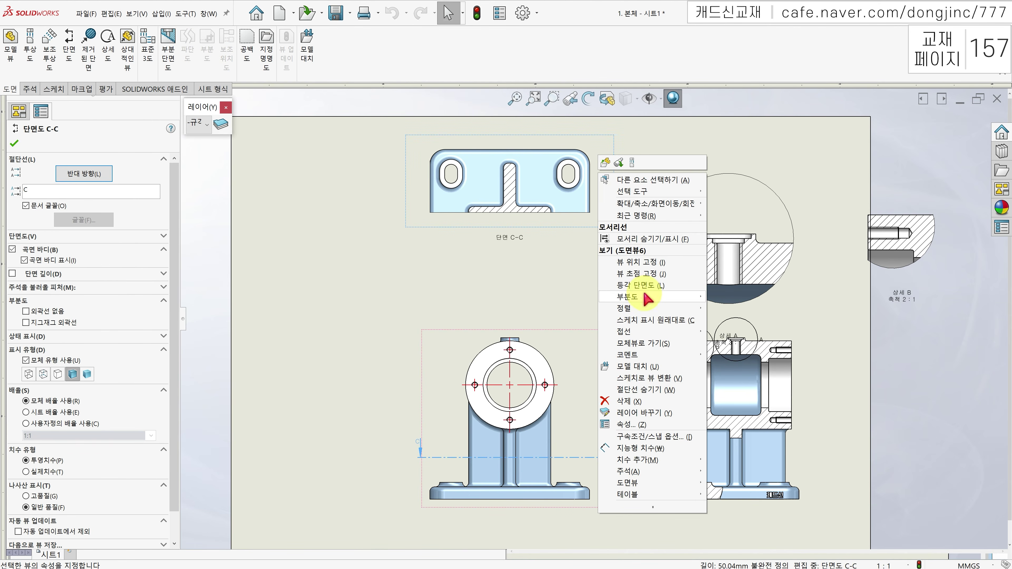
mouse_move(648, 298)
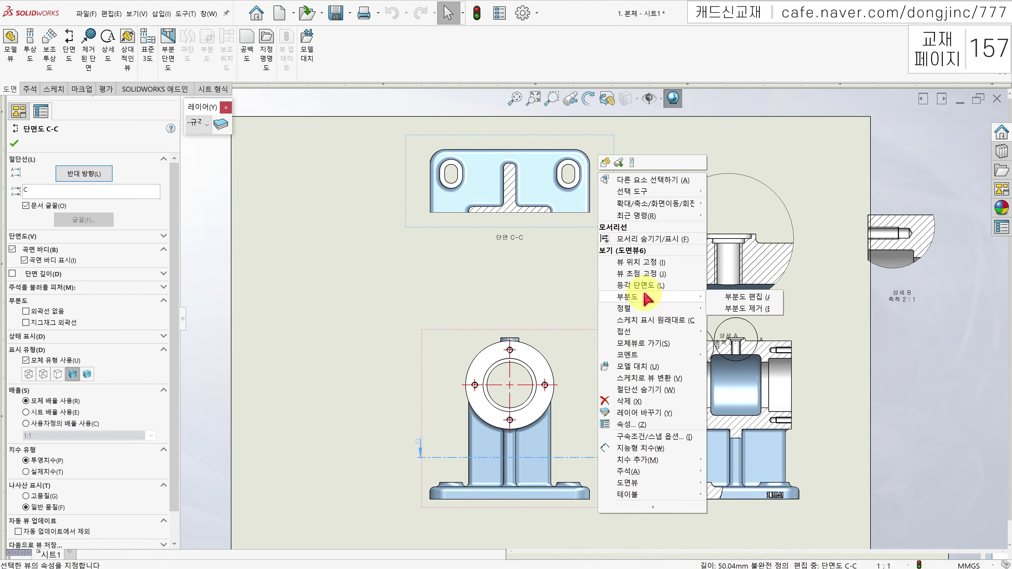
click(721, 298)
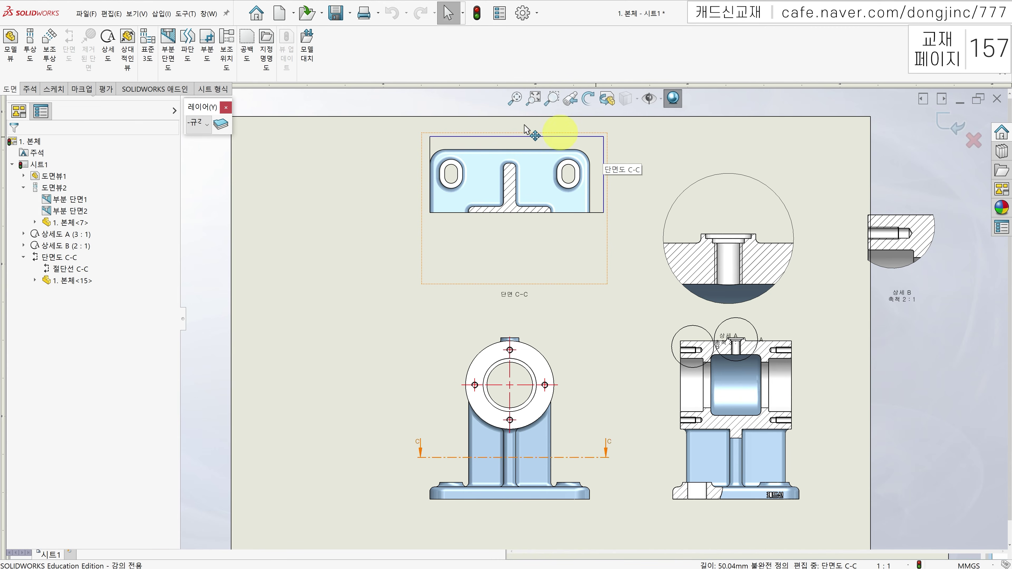
click(956, 128)
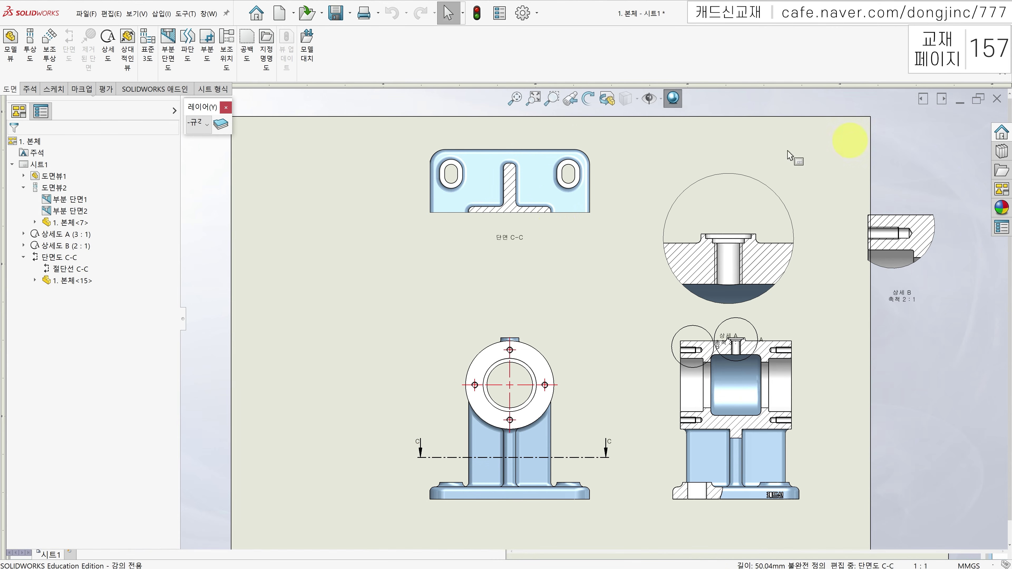
Remove the crop from section view C-C
click(564, 227)
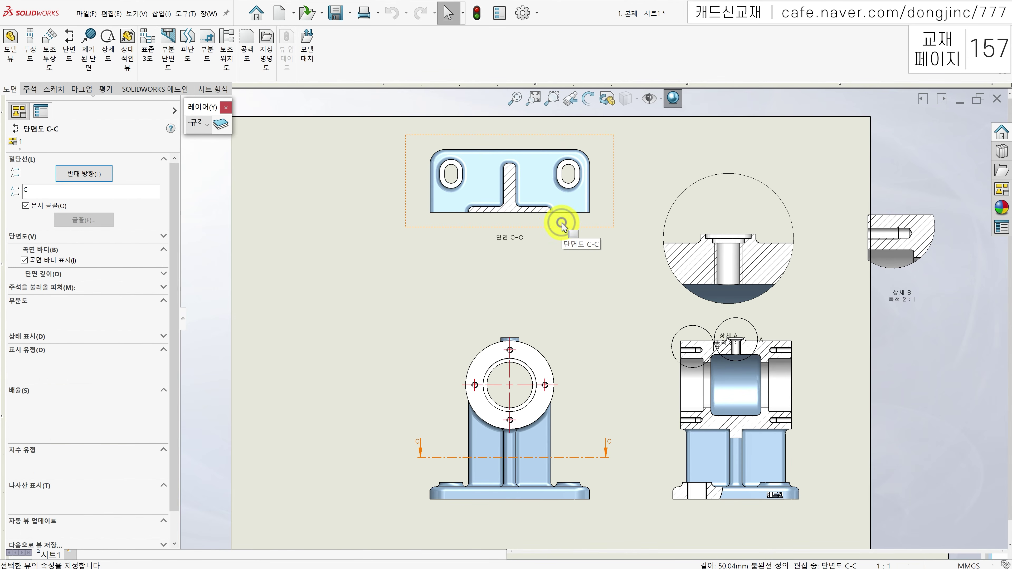
right_click(562, 207)
mouse_move(616, 346)
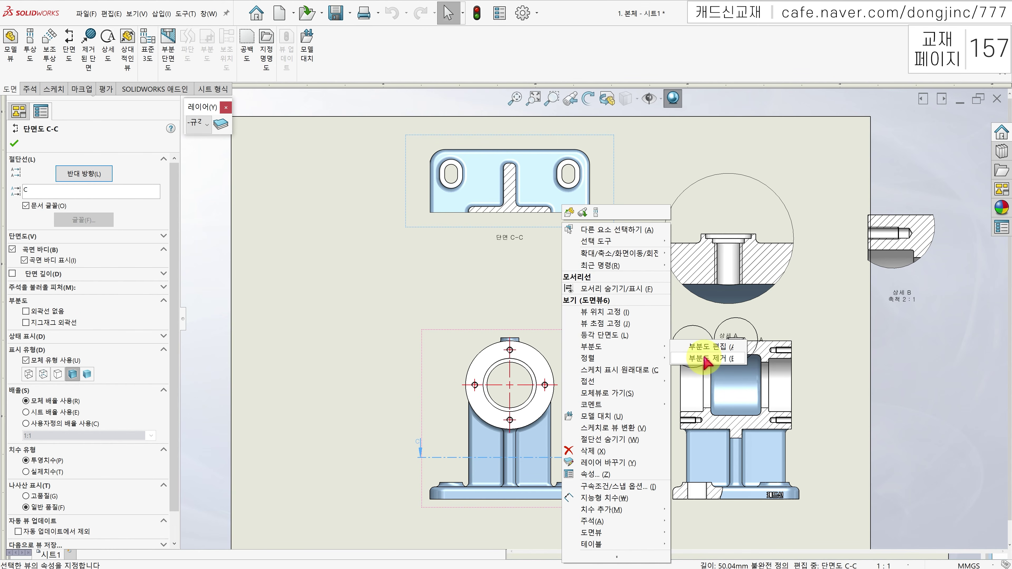
click(705, 358)
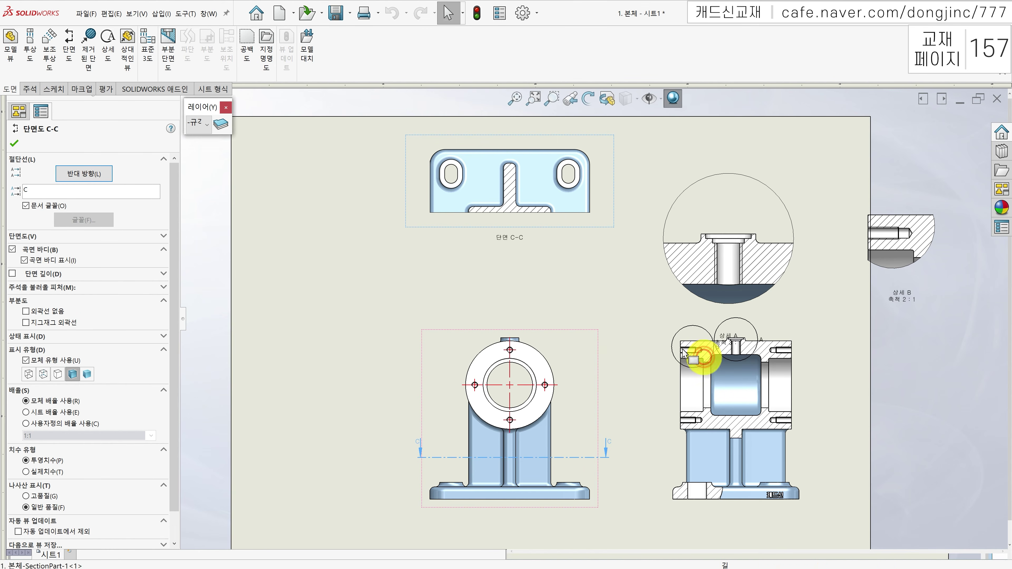
click(624, 288)
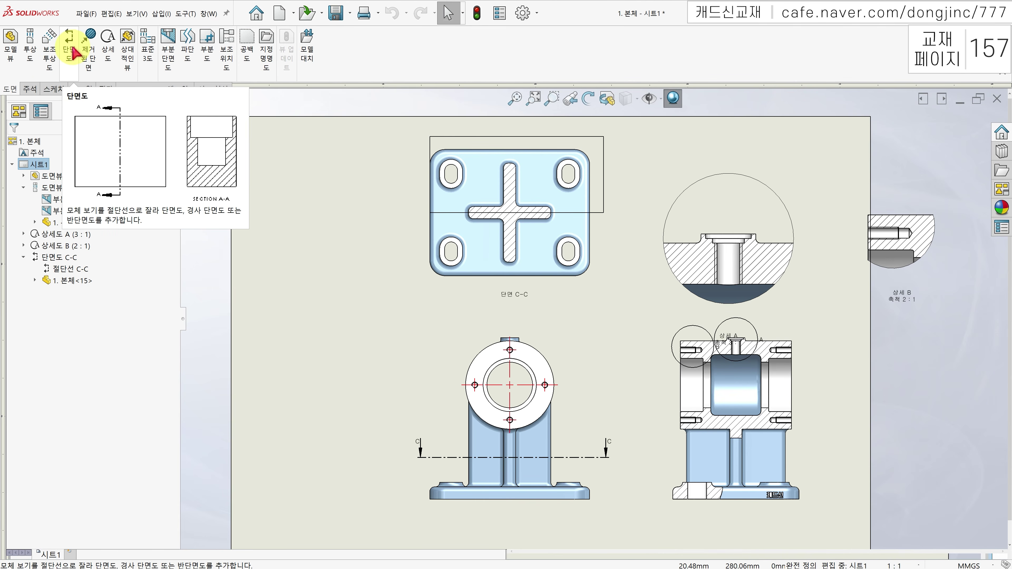
Create a half section of the front view, cutting the upper-right quadrant from the bore's center, and place it left of the front view
click(70, 58)
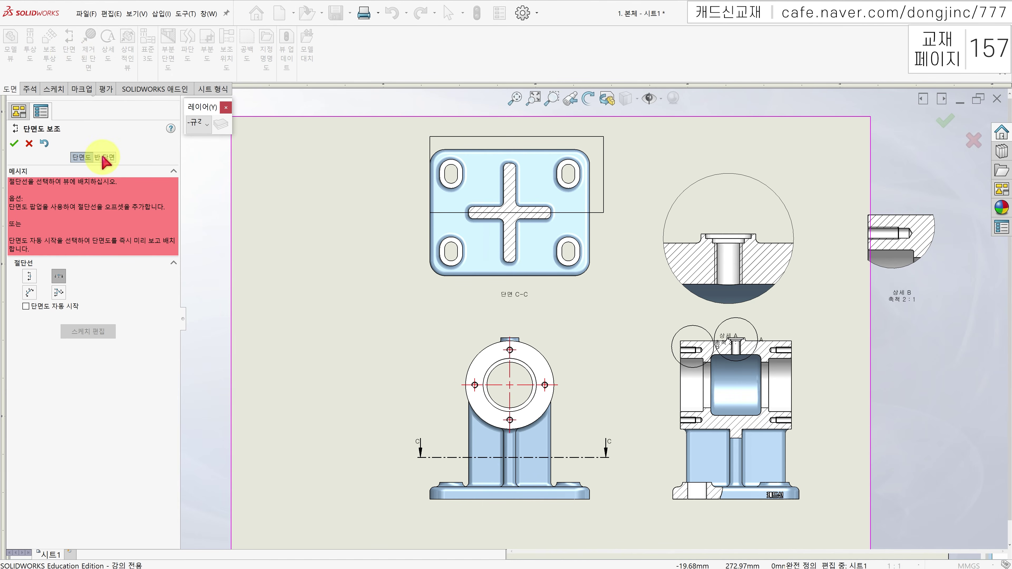
click(104, 158)
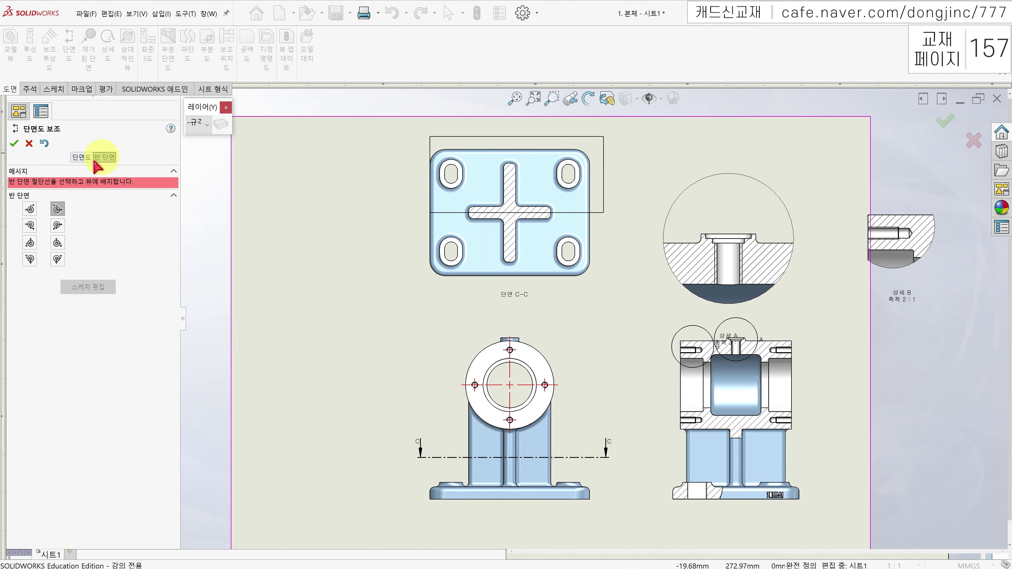
click(57, 212)
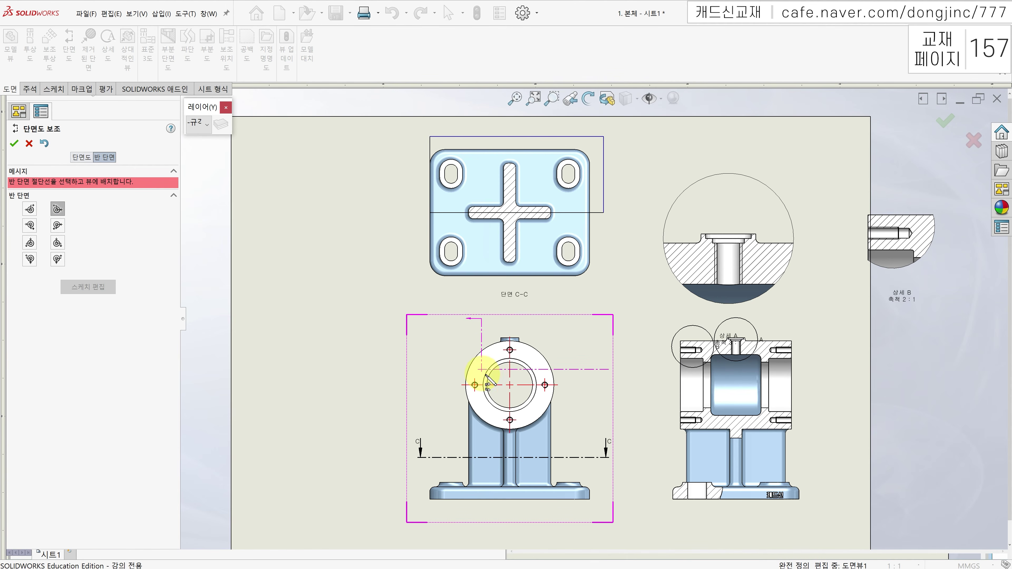
click(510, 386)
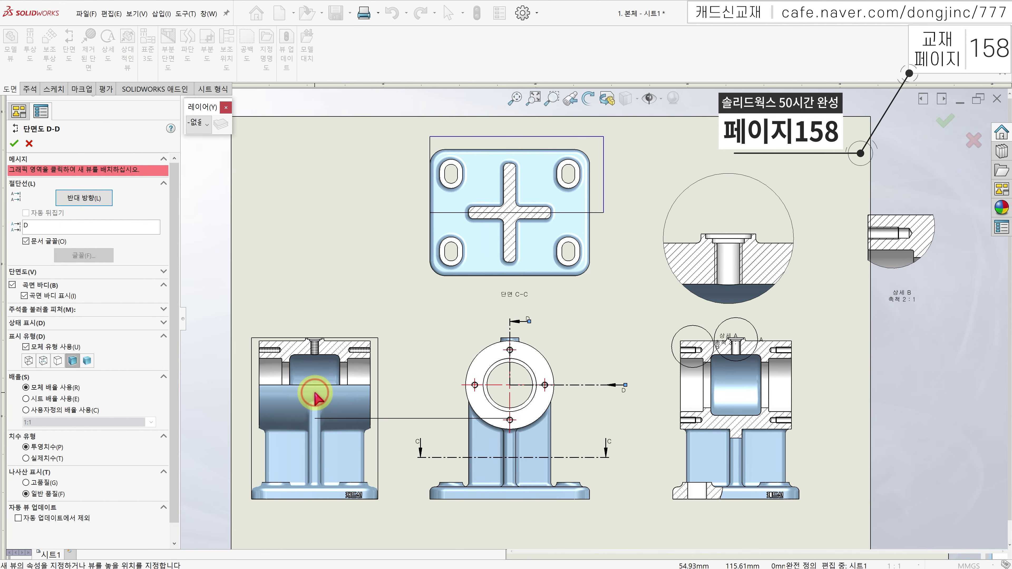
click(318, 400)
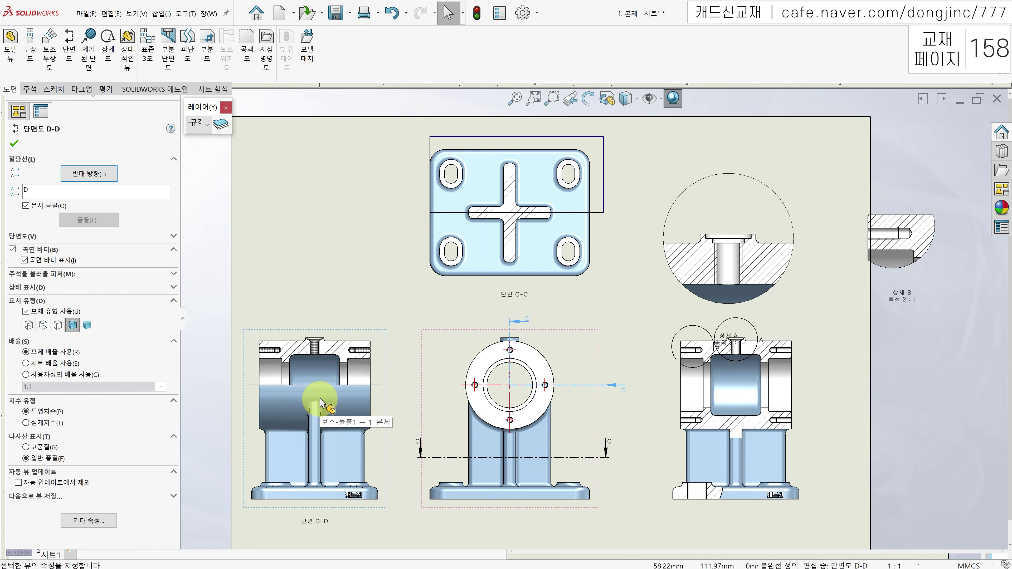
key(Escape)
Turn half-section view D-D into an isometric section view
middle_drag(334, 372, 432, 311)
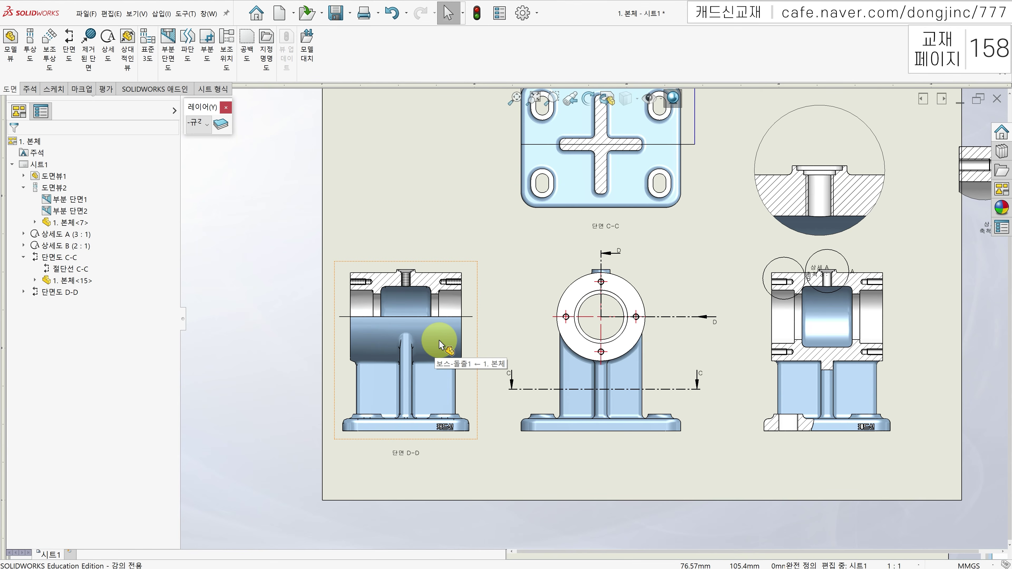
click(440, 345)
right_click(440, 344)
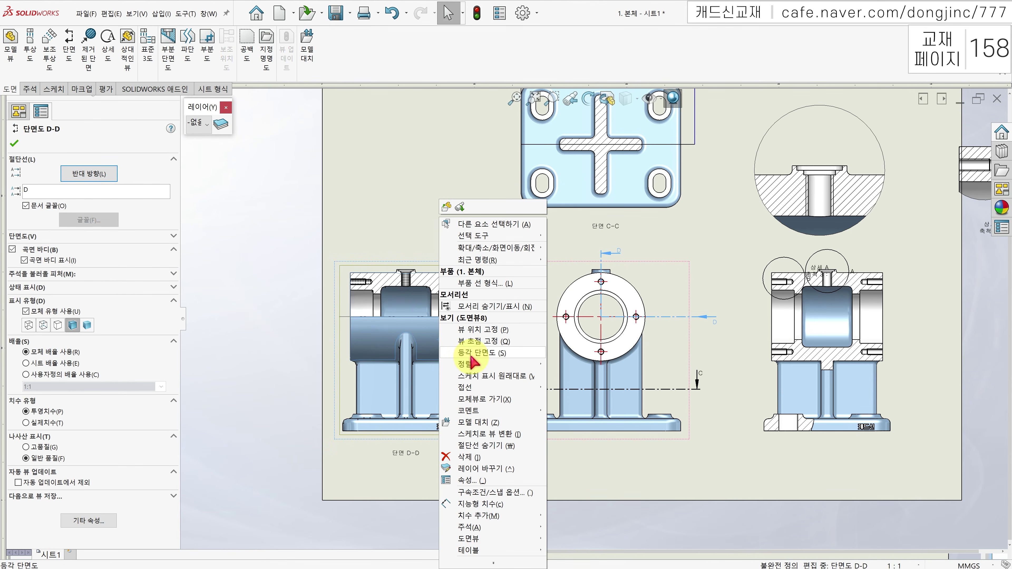
key(Escape)
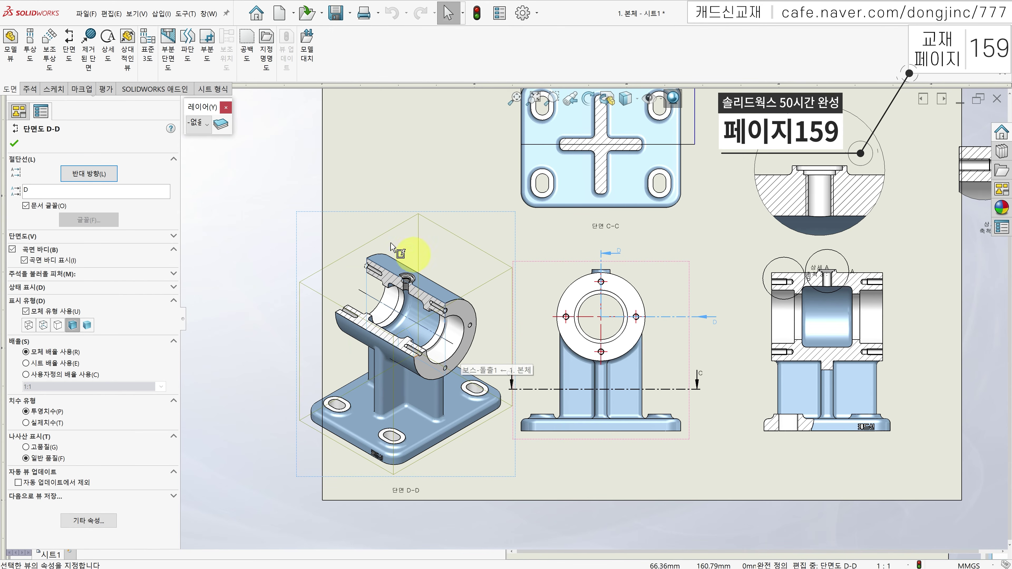
Remove the isometric display from section view D-D and turn it back into an isometric section view
right_click(407, 302)
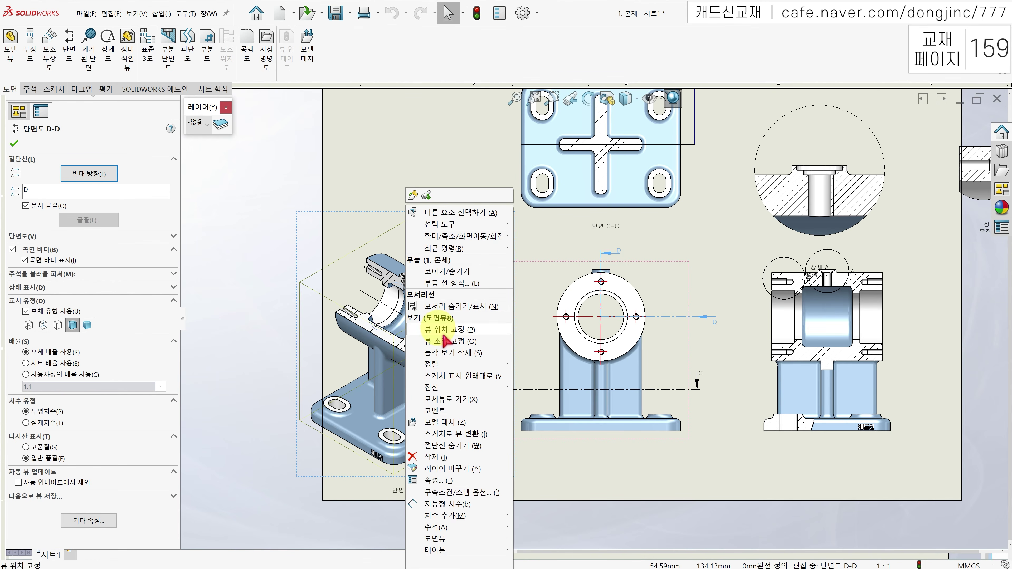
click(450, 356)
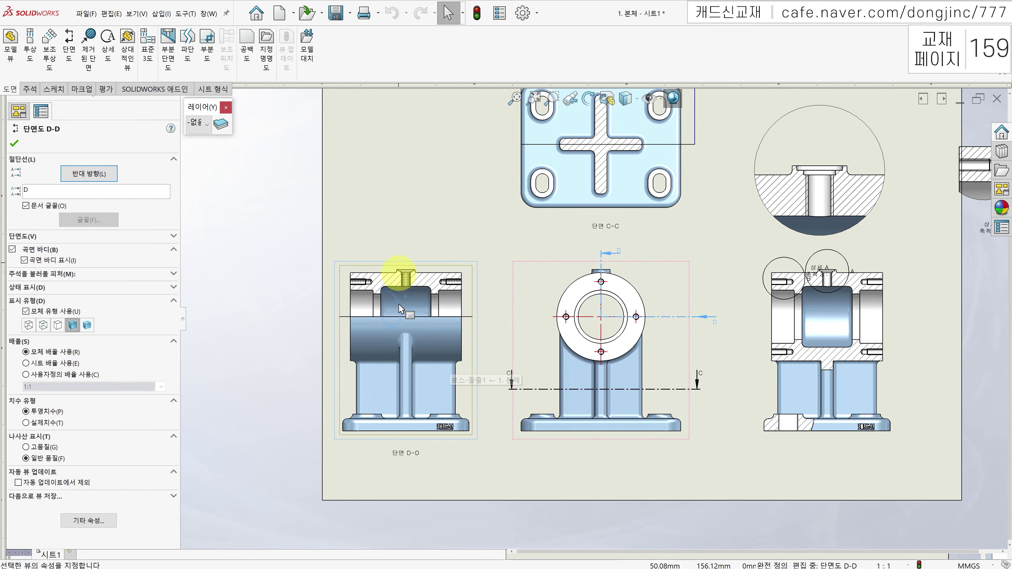
right_click(419, 325)
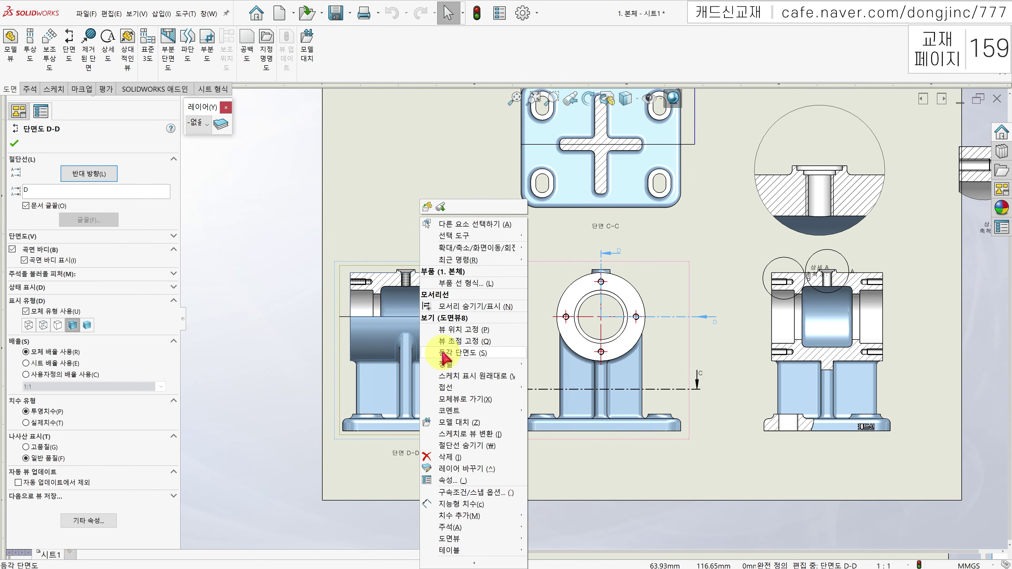
click(454, 353)
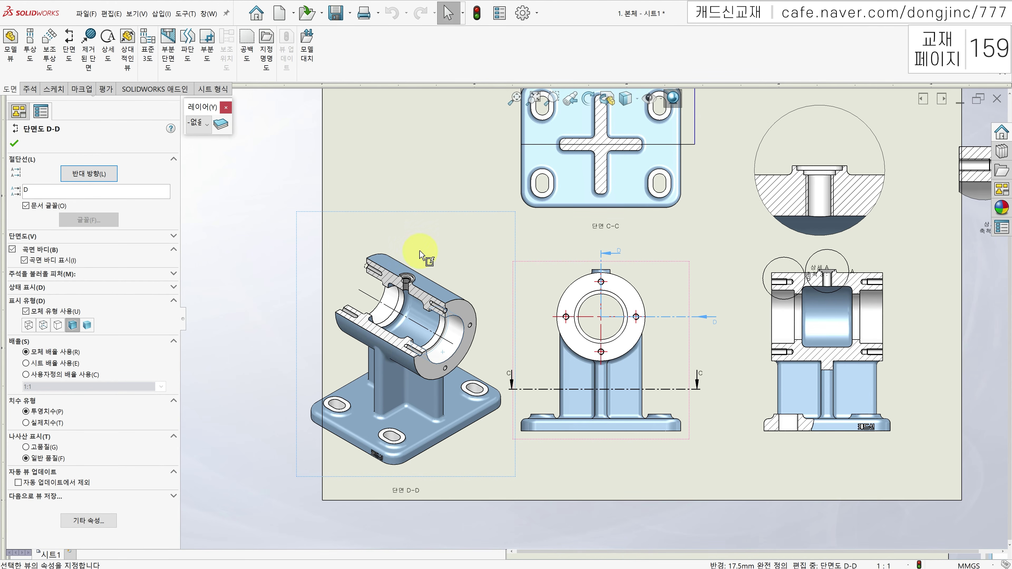
click(402, 191)
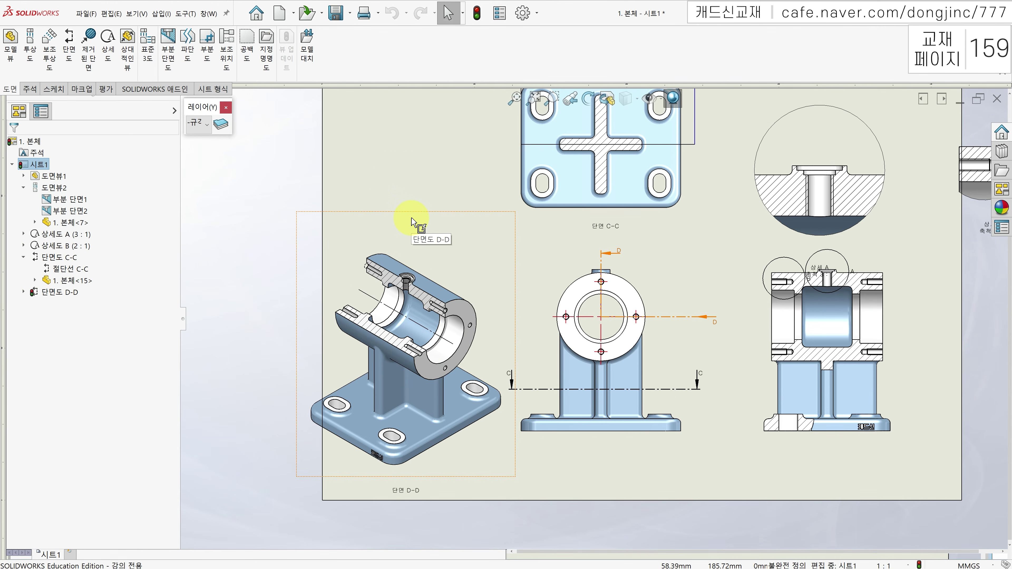
Use 3D Drawing View to rotate section view D-D freely, set it to the standard isometric orientation, and accept
click(410, 220)
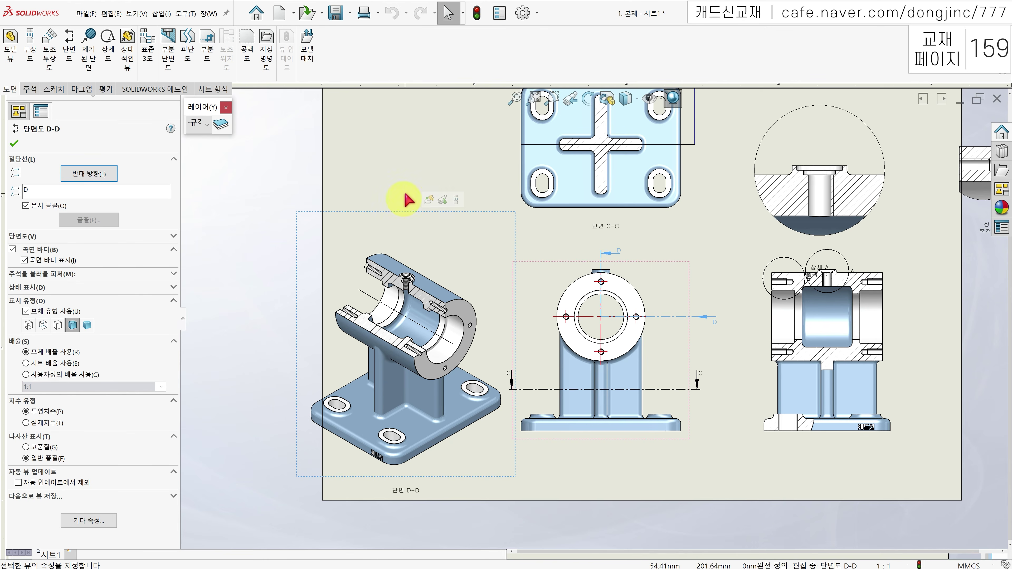
scroll(406, 199, up, 3)
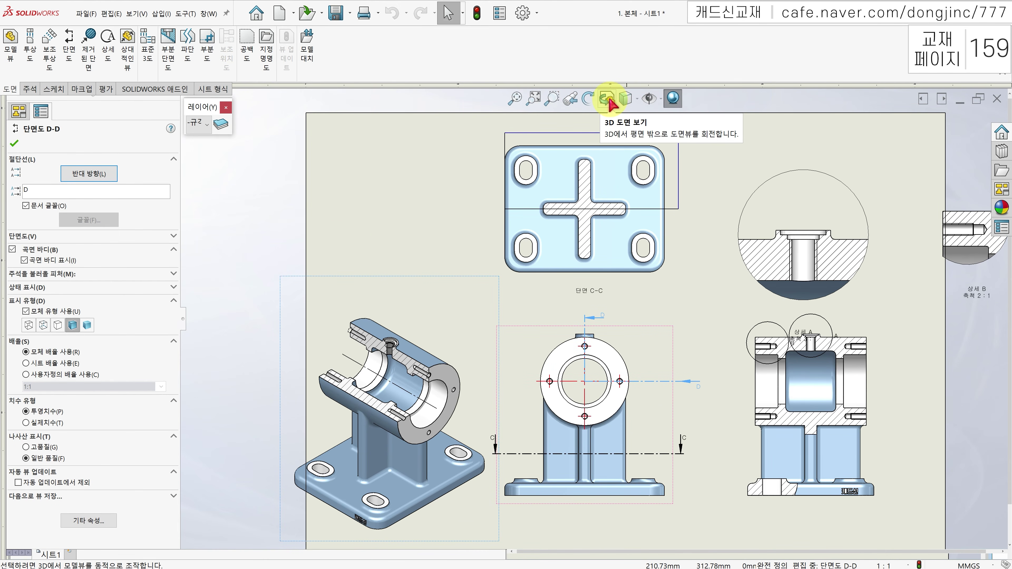
click(609, 101)
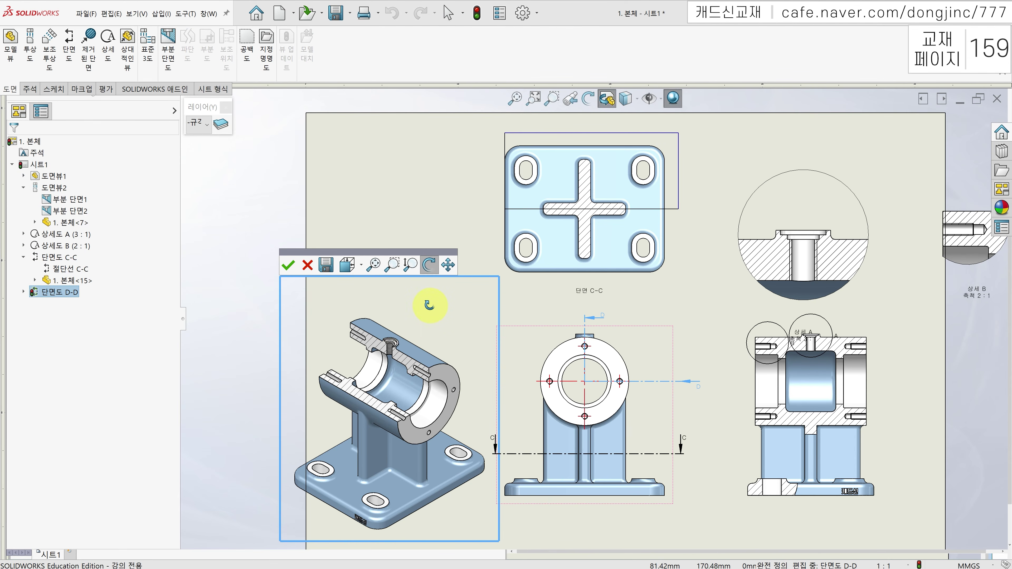
drag(423, 307, 396, 351)
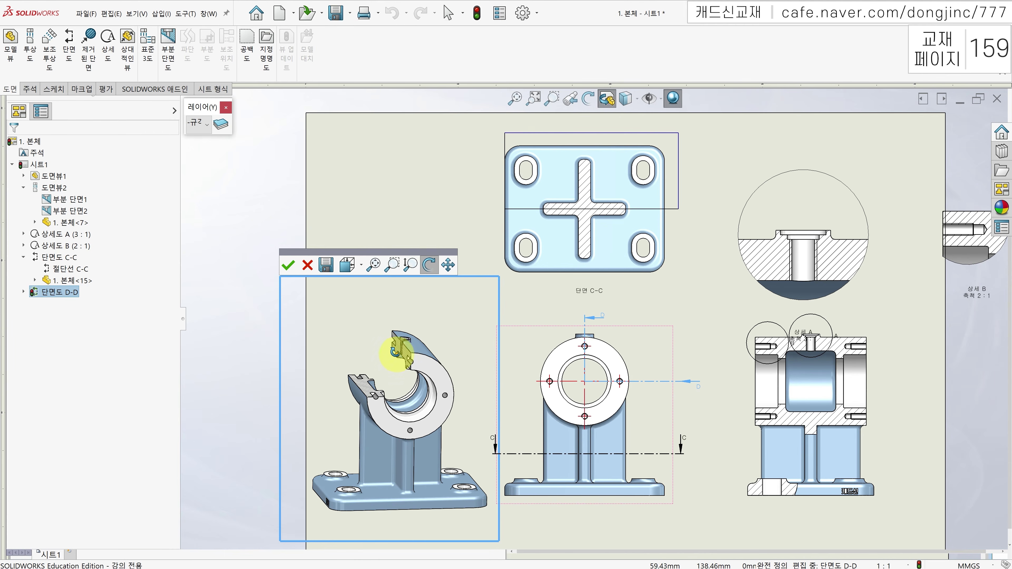
click(361, 268)
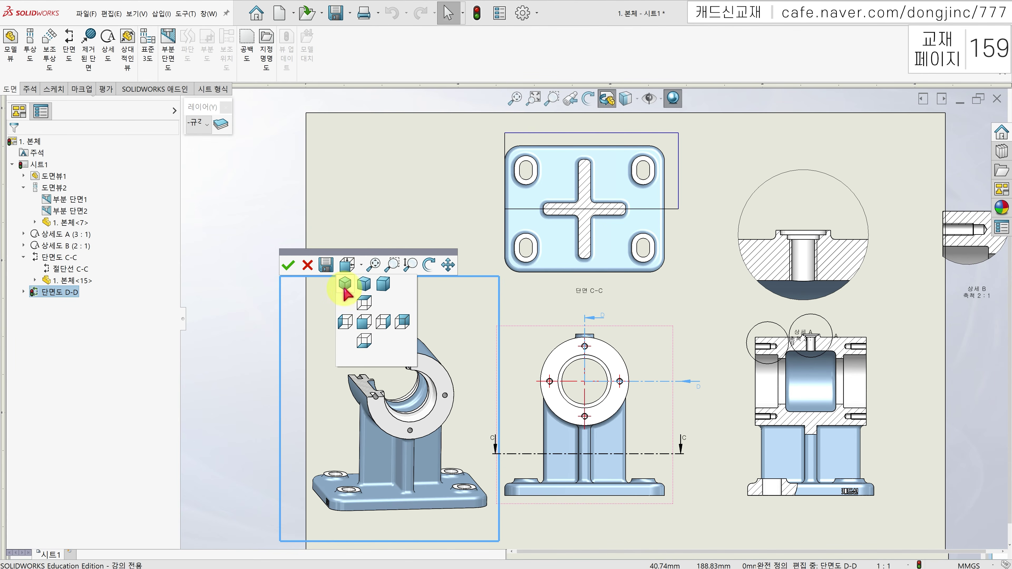
click(345, 285)
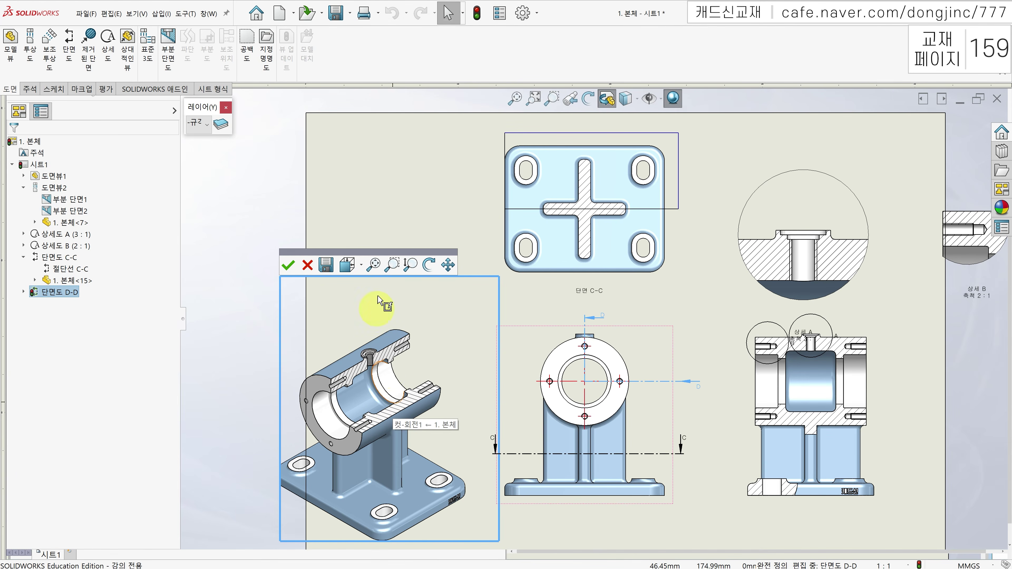
click(289, 265)
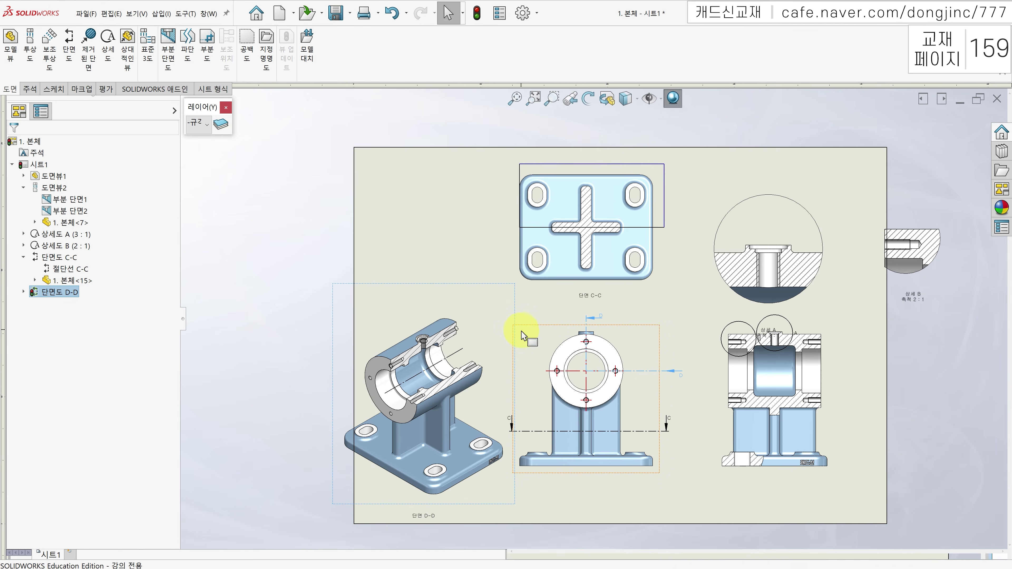